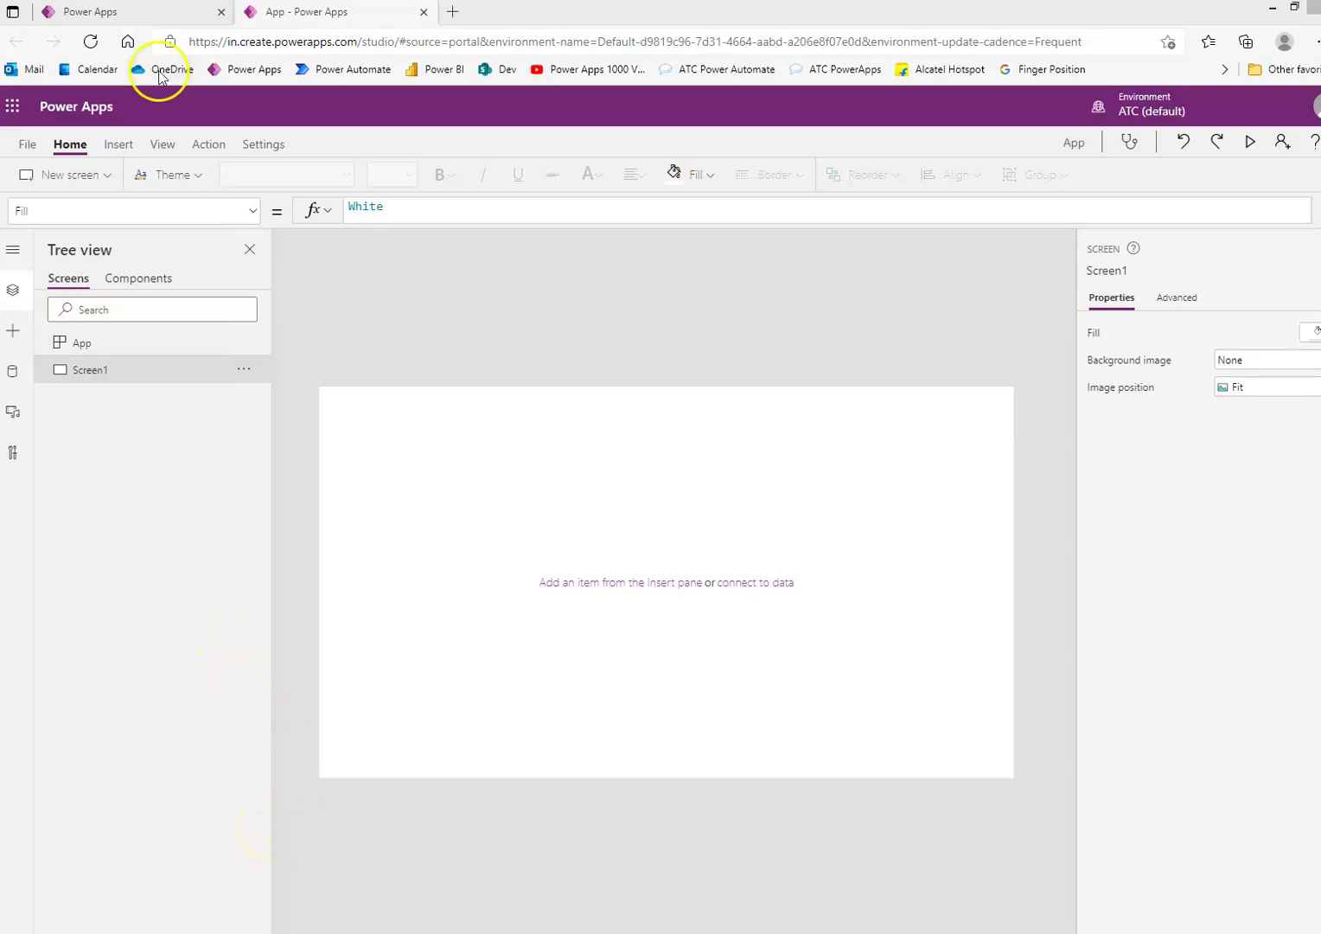
# Open the Insert list of input controls to find the Toggle.
pyautogui.click(118, 144)
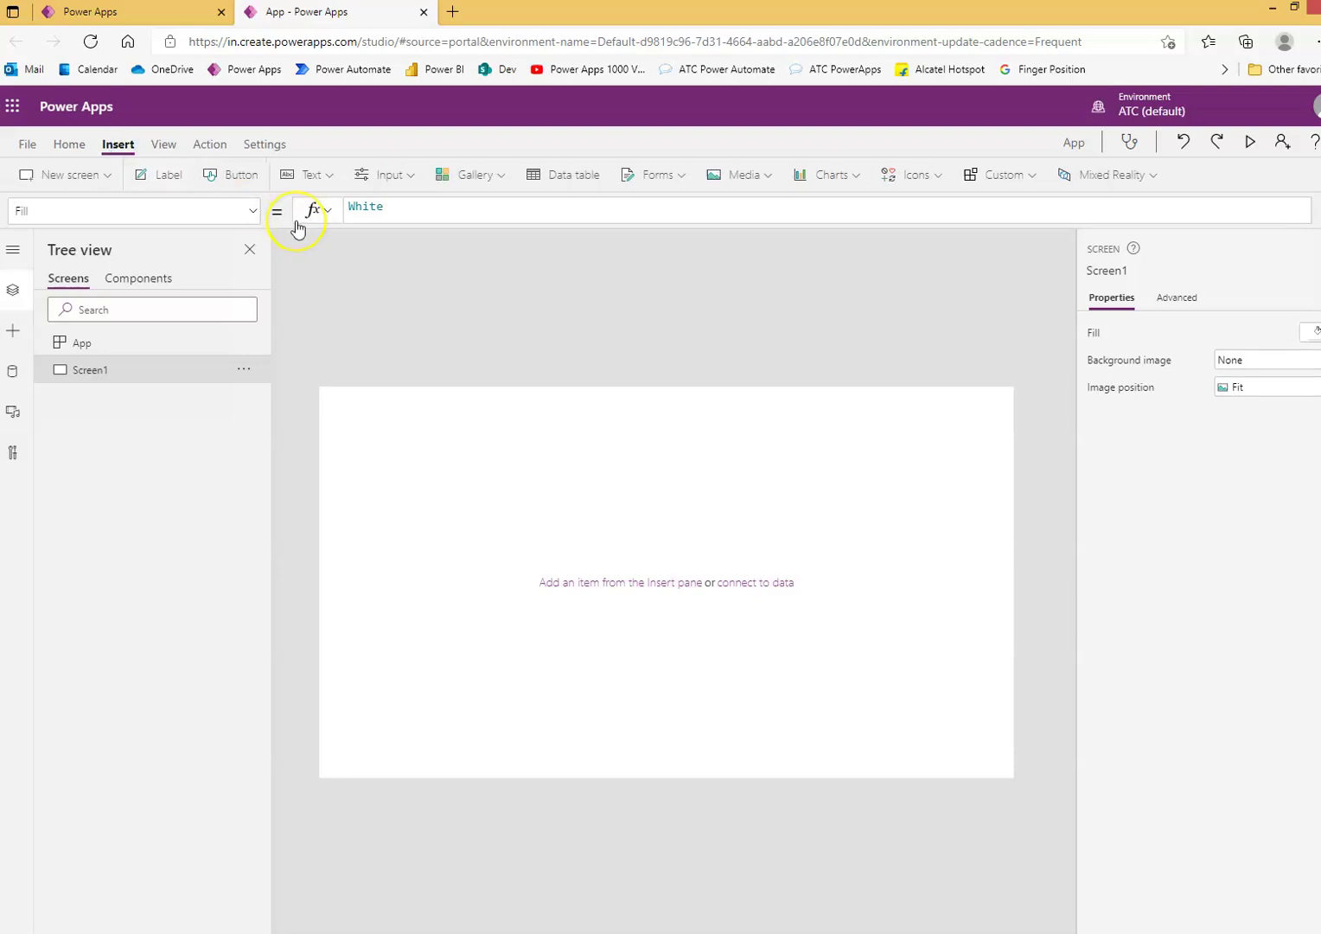
pyautogui.click(404, 175)
pyautogui.scroll(-2, 463, 403)
pyautogui.scroll(-2, 433, 383)
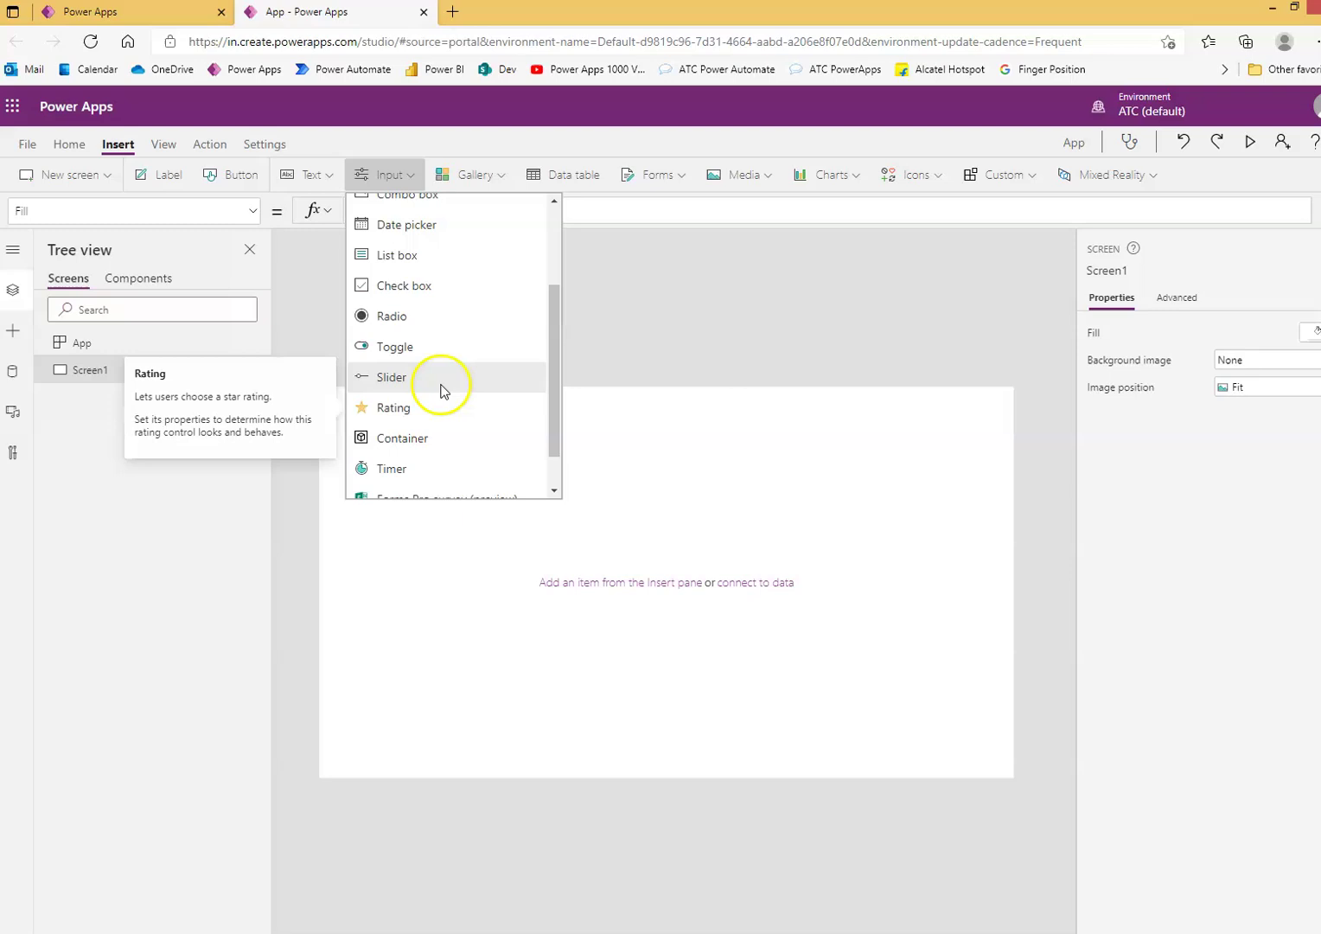
# Add a toggle to the screen, then move and enlarge it.
pyautogui.click(418, 347)
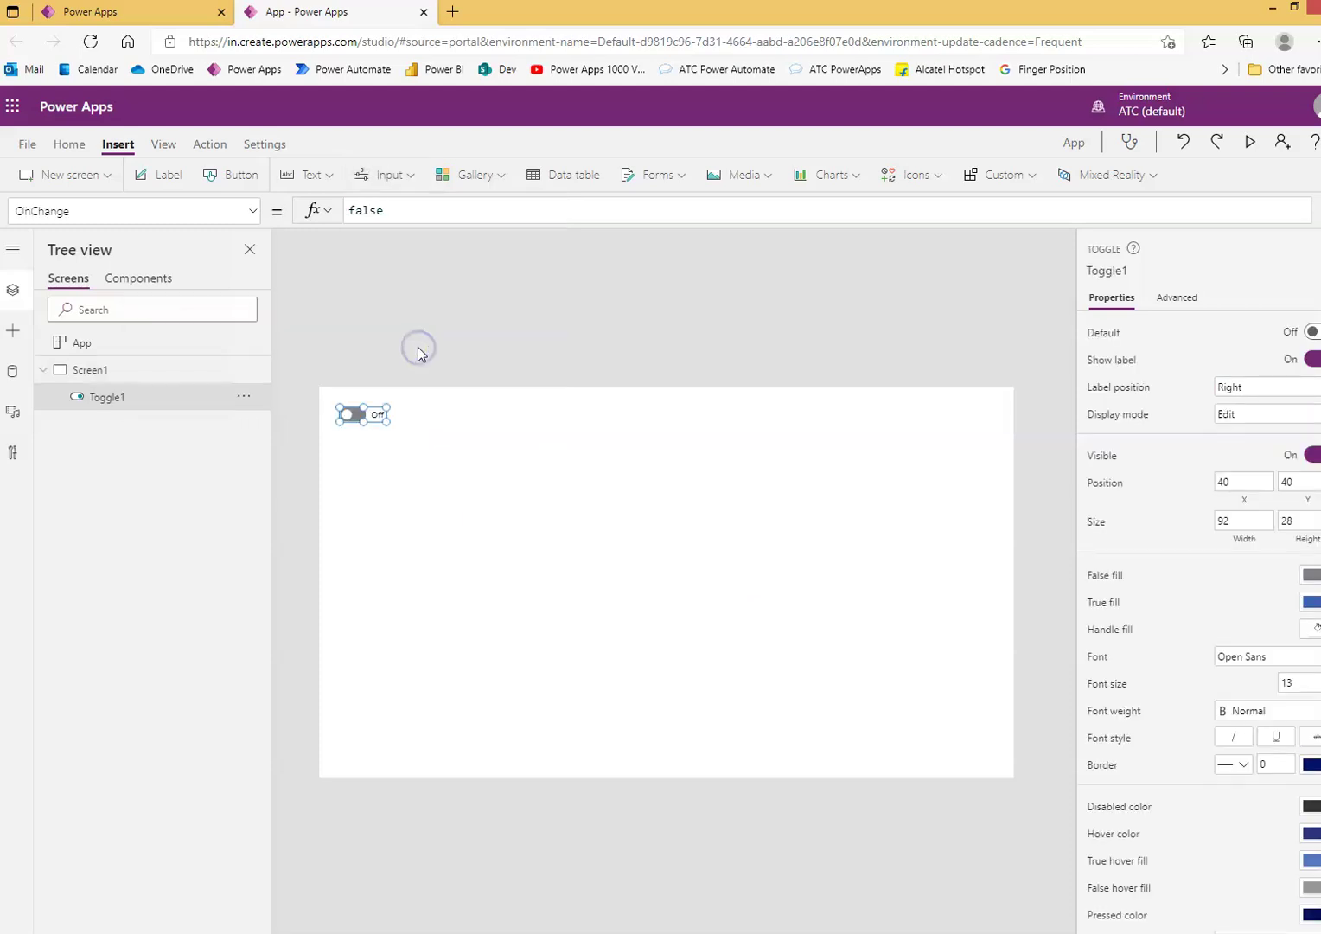
pyautogui.moveTo(372, 417)
pyautogui.mouseDown()
pyautogui.moveTo(437, 450)
pyautogui.moveTo(780, 556)
pyautogui.moveTo(689, 545)
pyautogui.mouseUp()
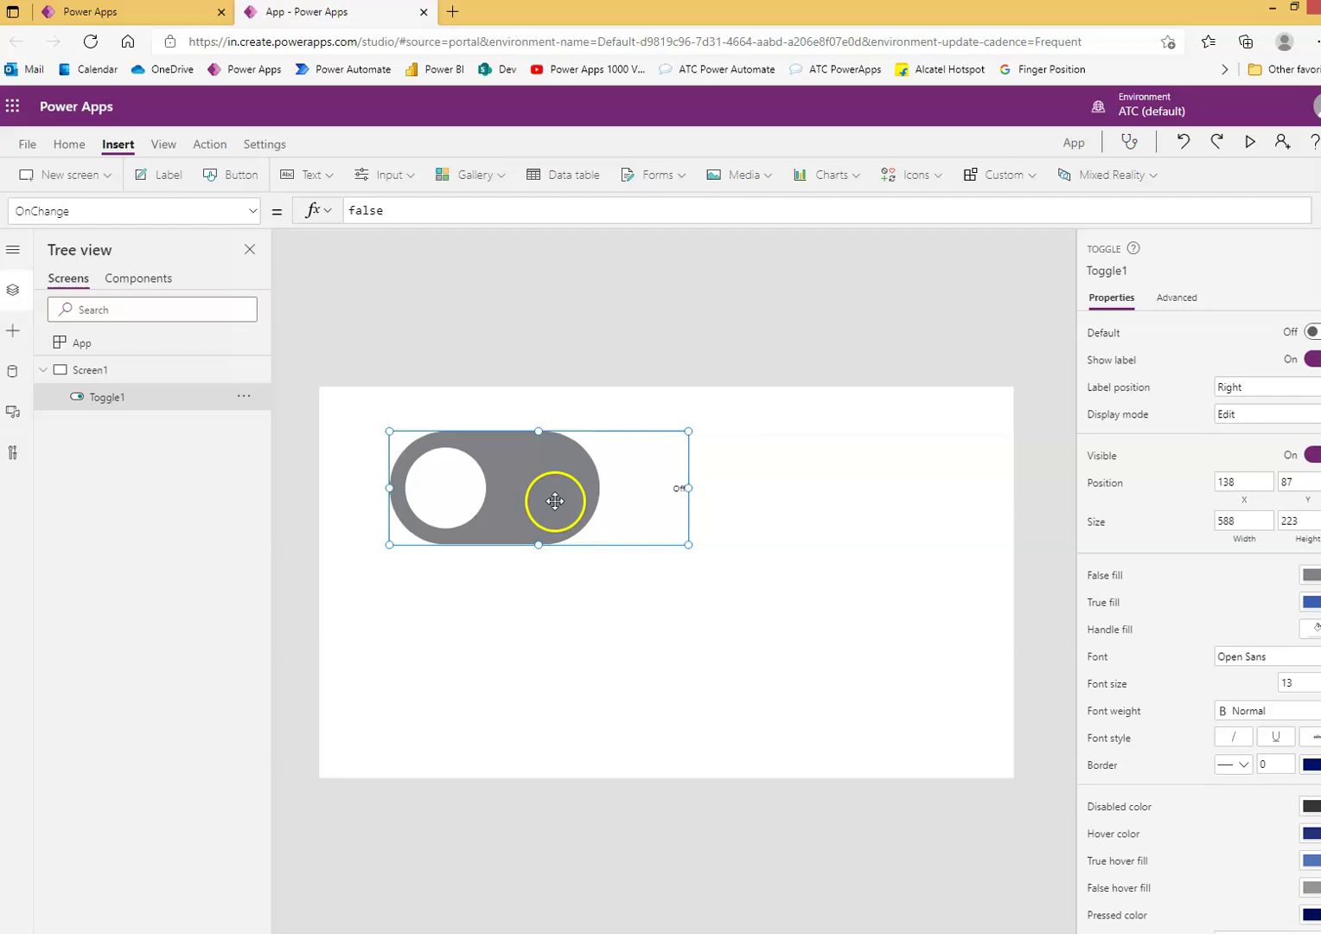
# Set the toggle's TrueText property to "Married".
pyautogui.click(253, 213)
pyautogui.scroll(-3, 114, 414)
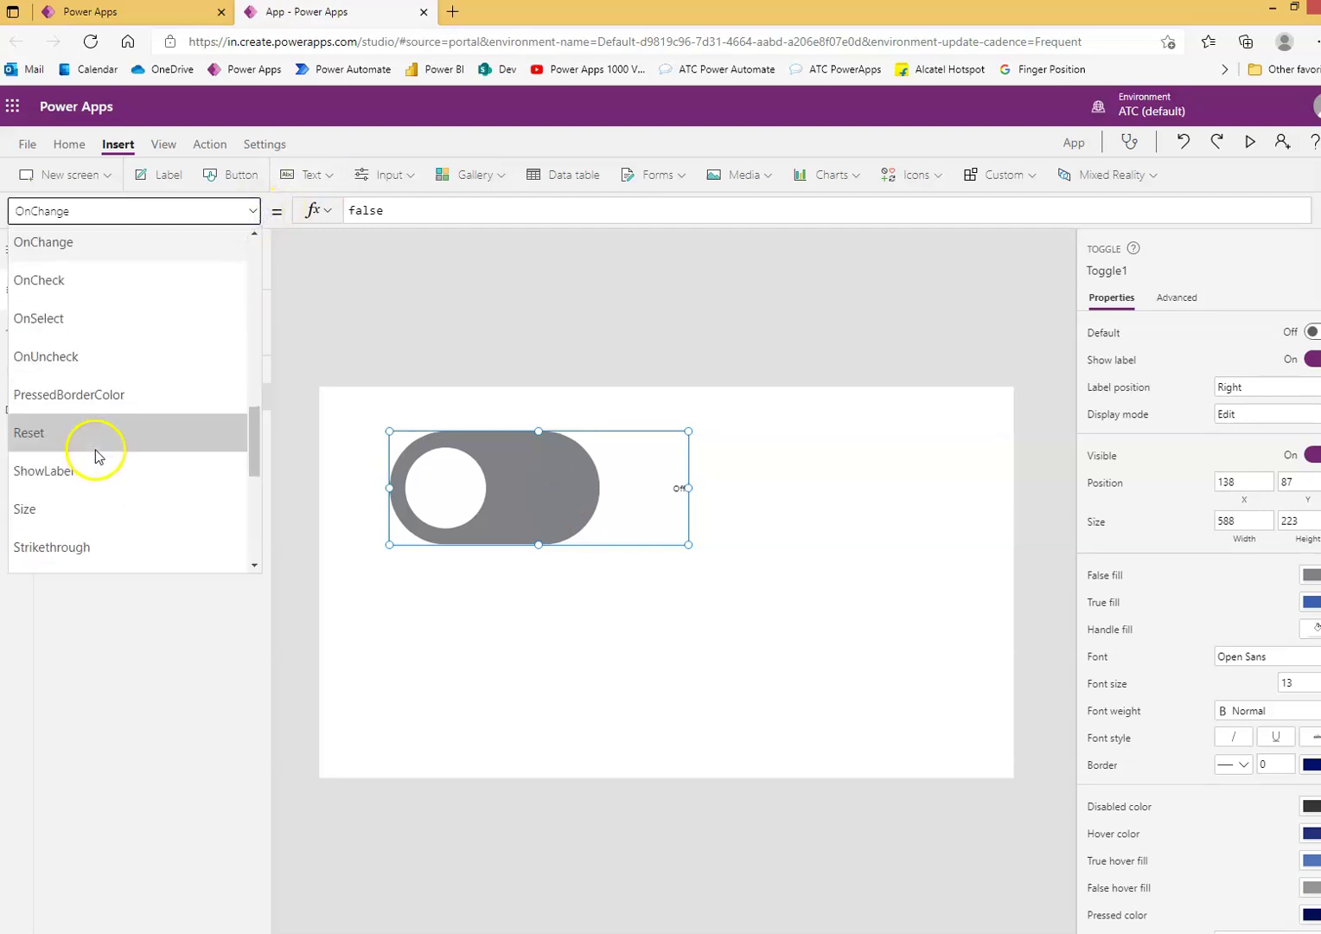
pyautogui.scroll(-3, 96, 453)
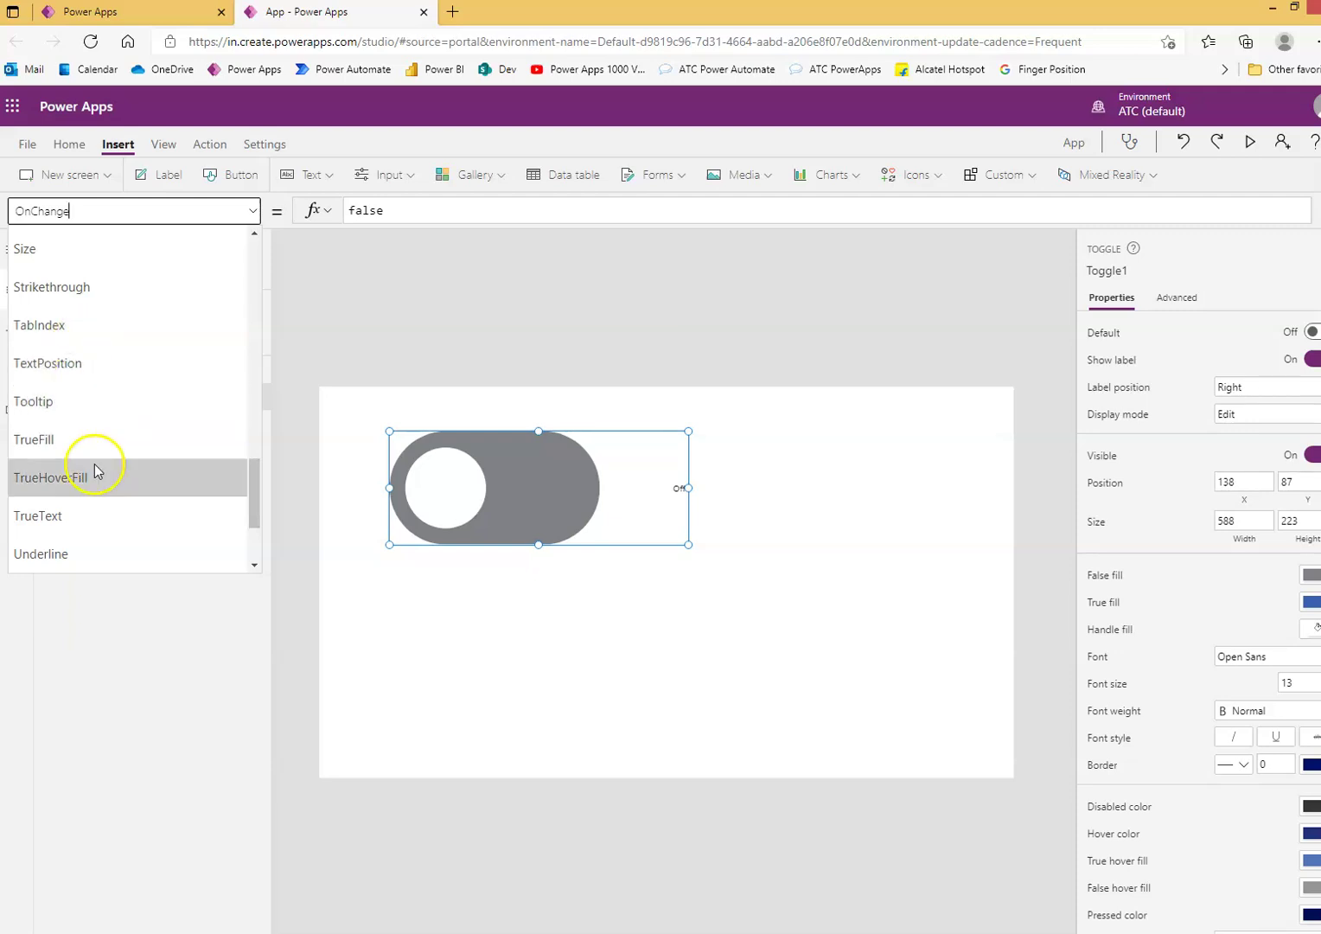
pyautogui.scroll(-1, 83, 455)
pyautogui.click(84, 462)
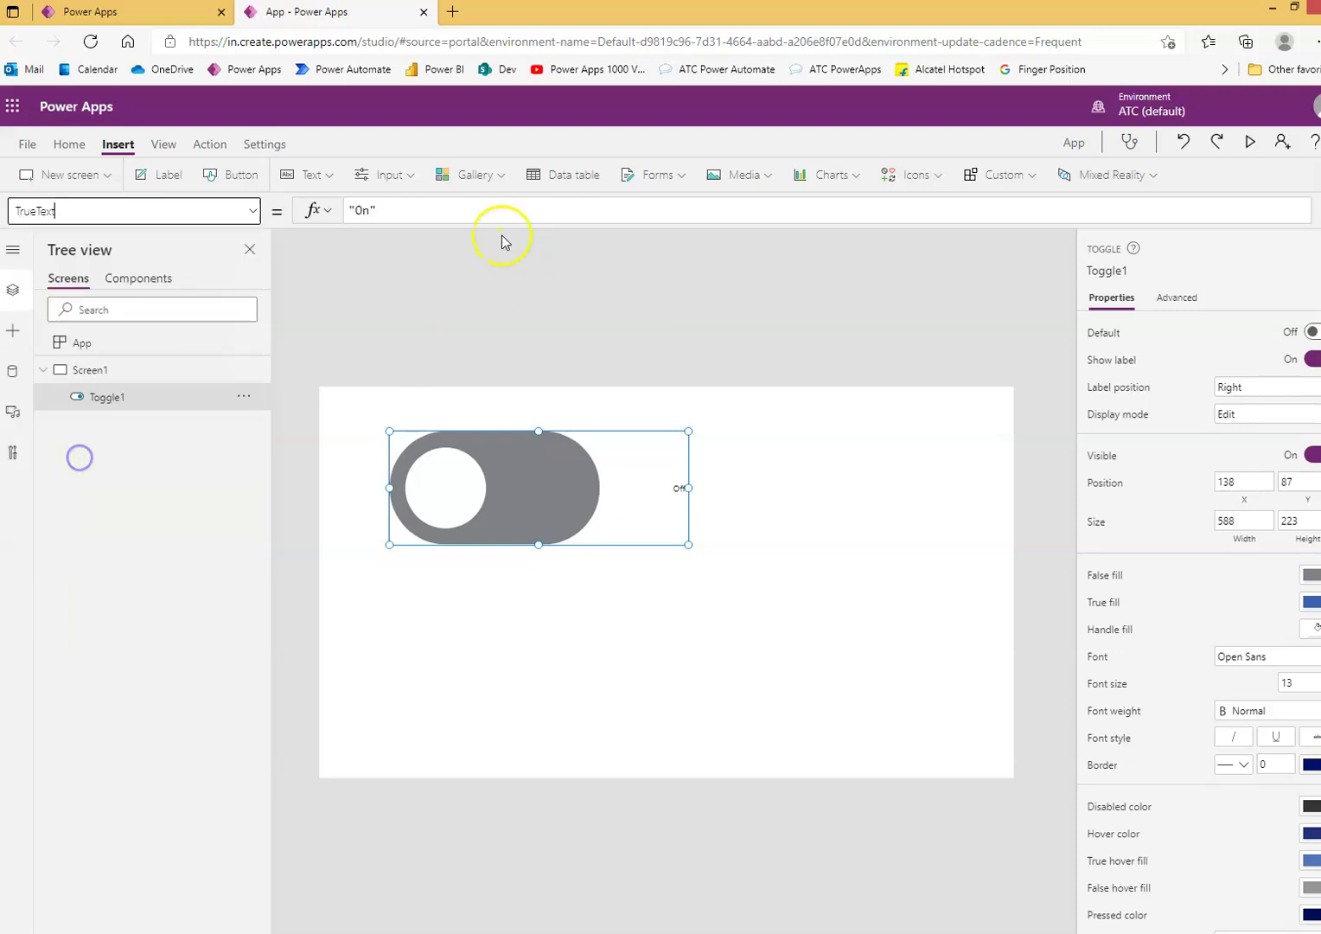
pyautogui.click(362, 211)
pyautogui.write('M')
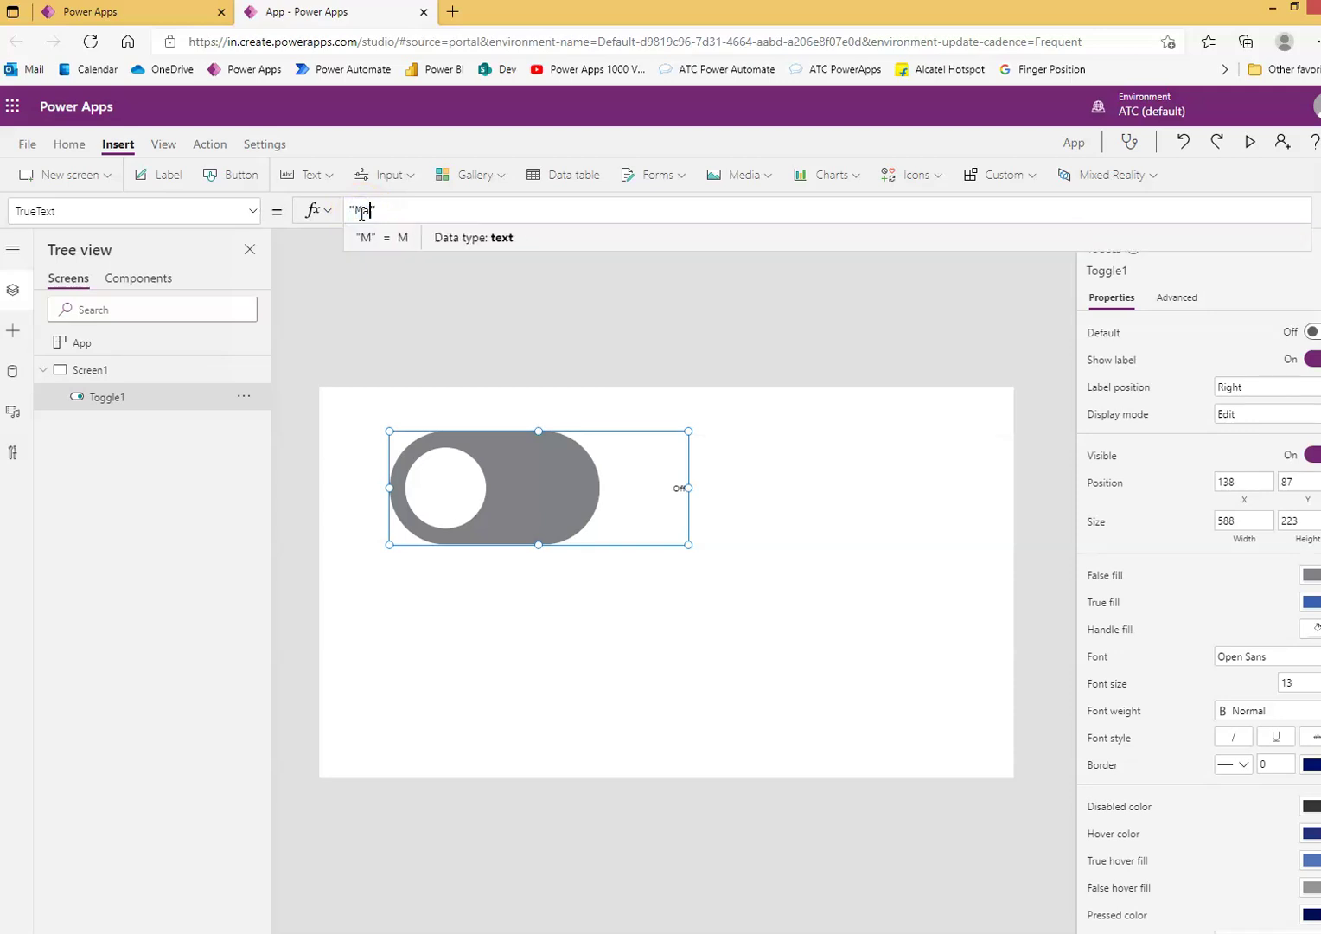
pyautogui.write('arried')
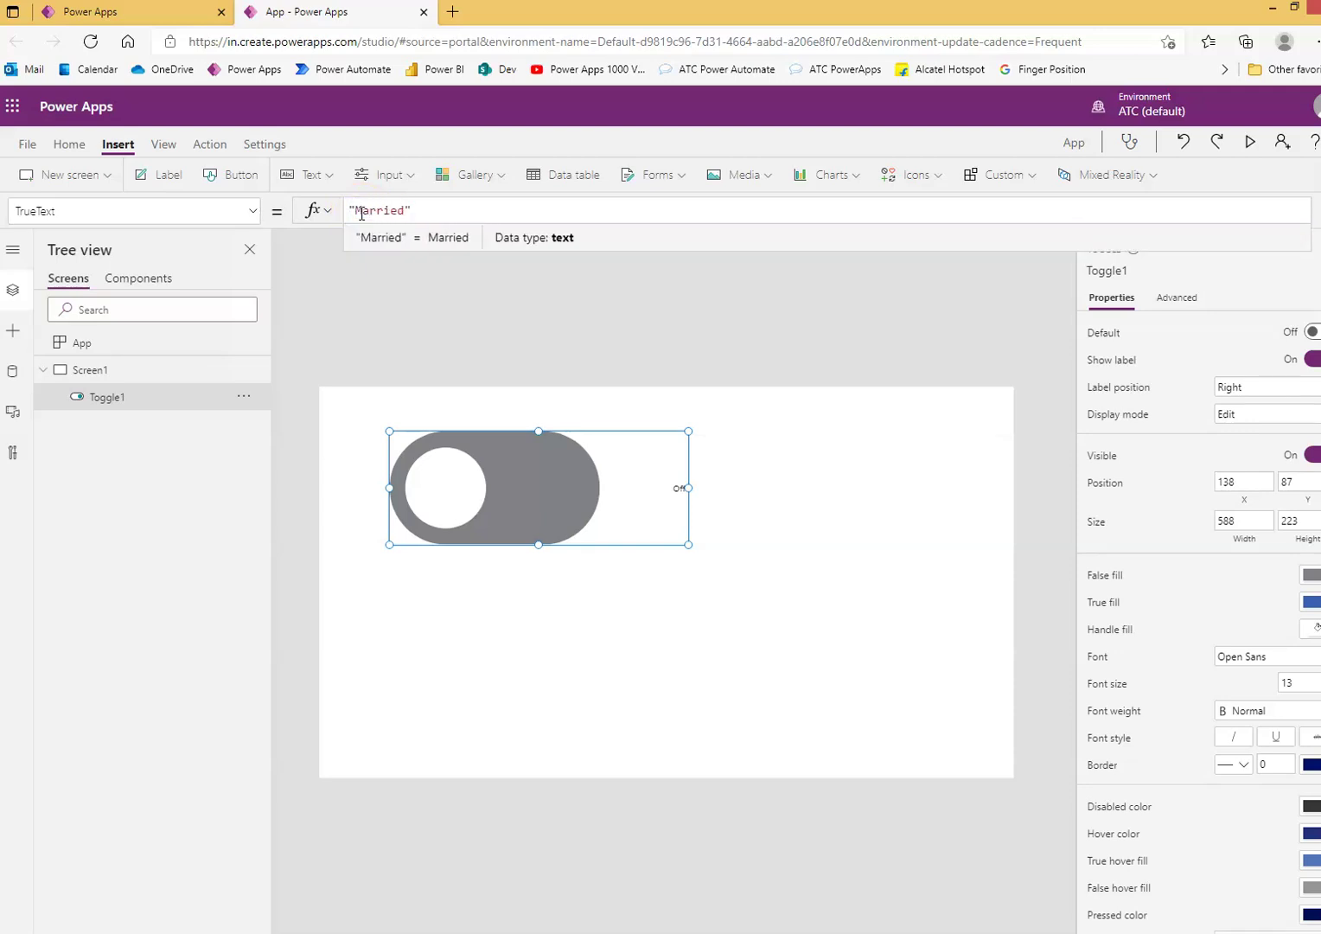
pyautogui.click(621, 514)
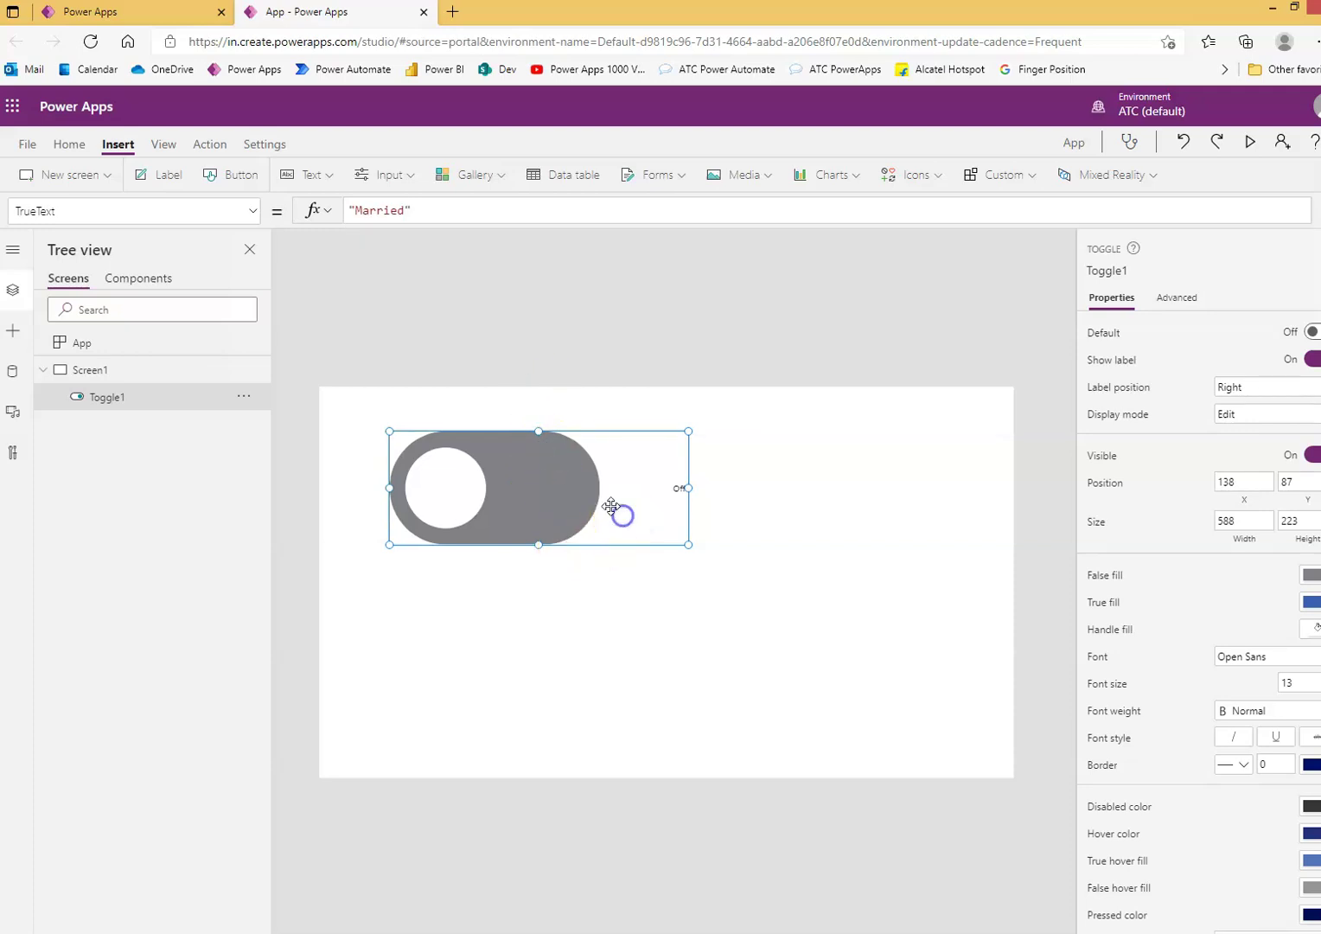
# Change the toggle's FalseText from "Off" to "UnMarried".
pyautogui.click(255, 213)
pyautogui.scroll(5, 137, 397)
pyautogui.scroll(5, 137, 398)
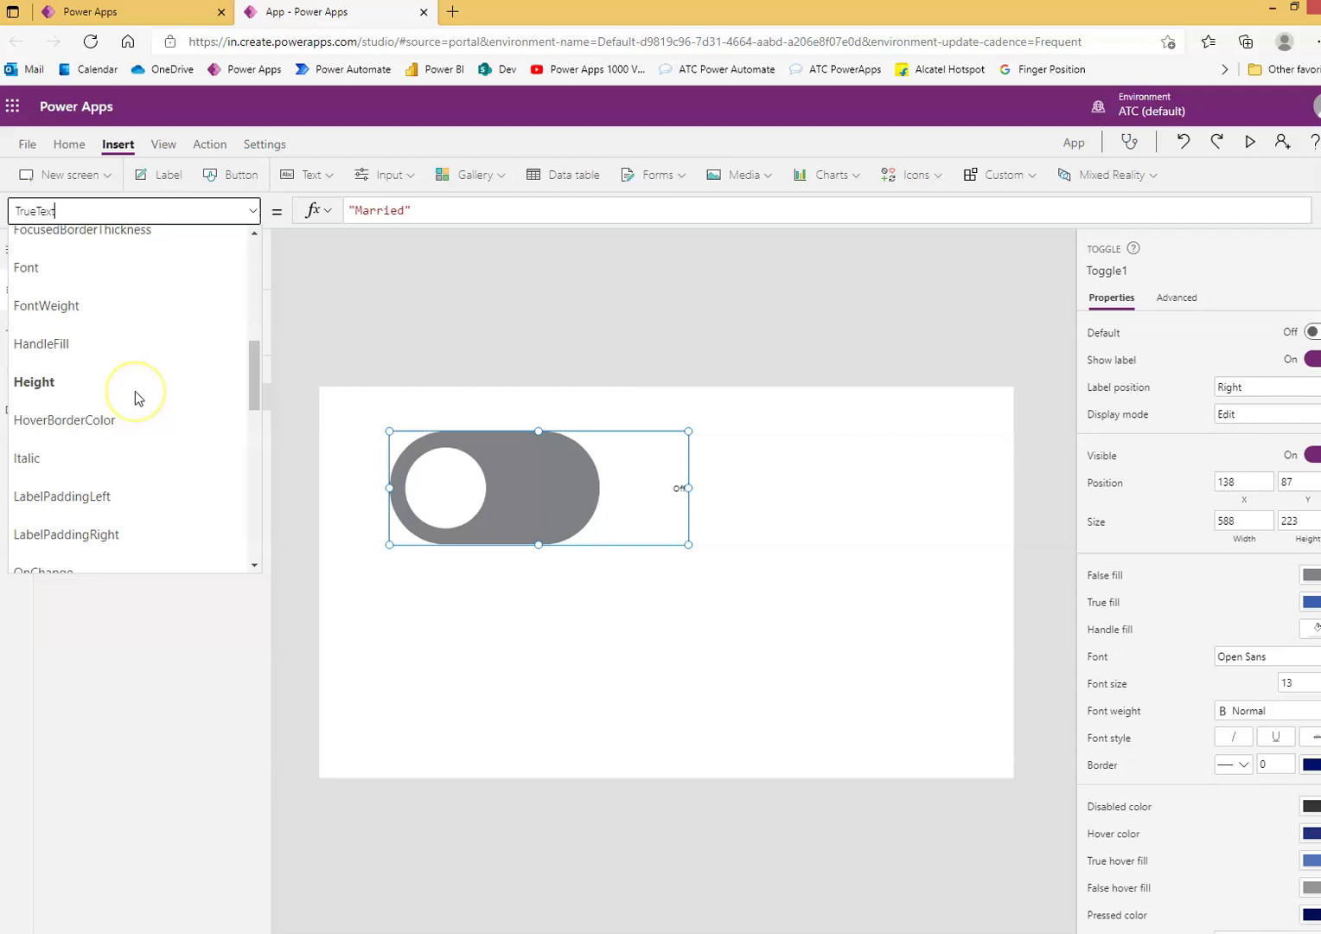
pyautogui.click(39, 291)
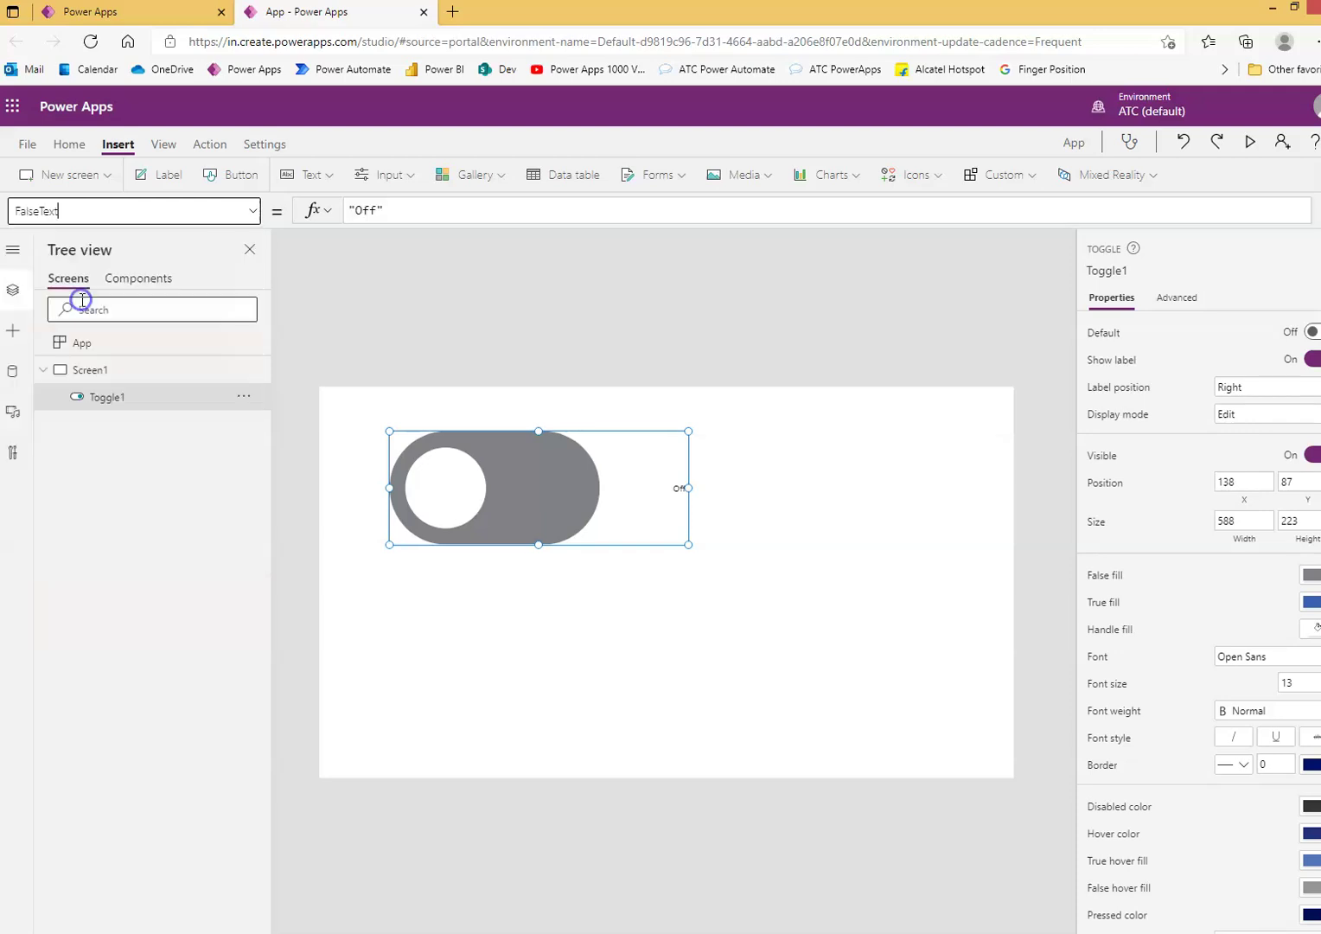
pyautogui.click(359, 211)
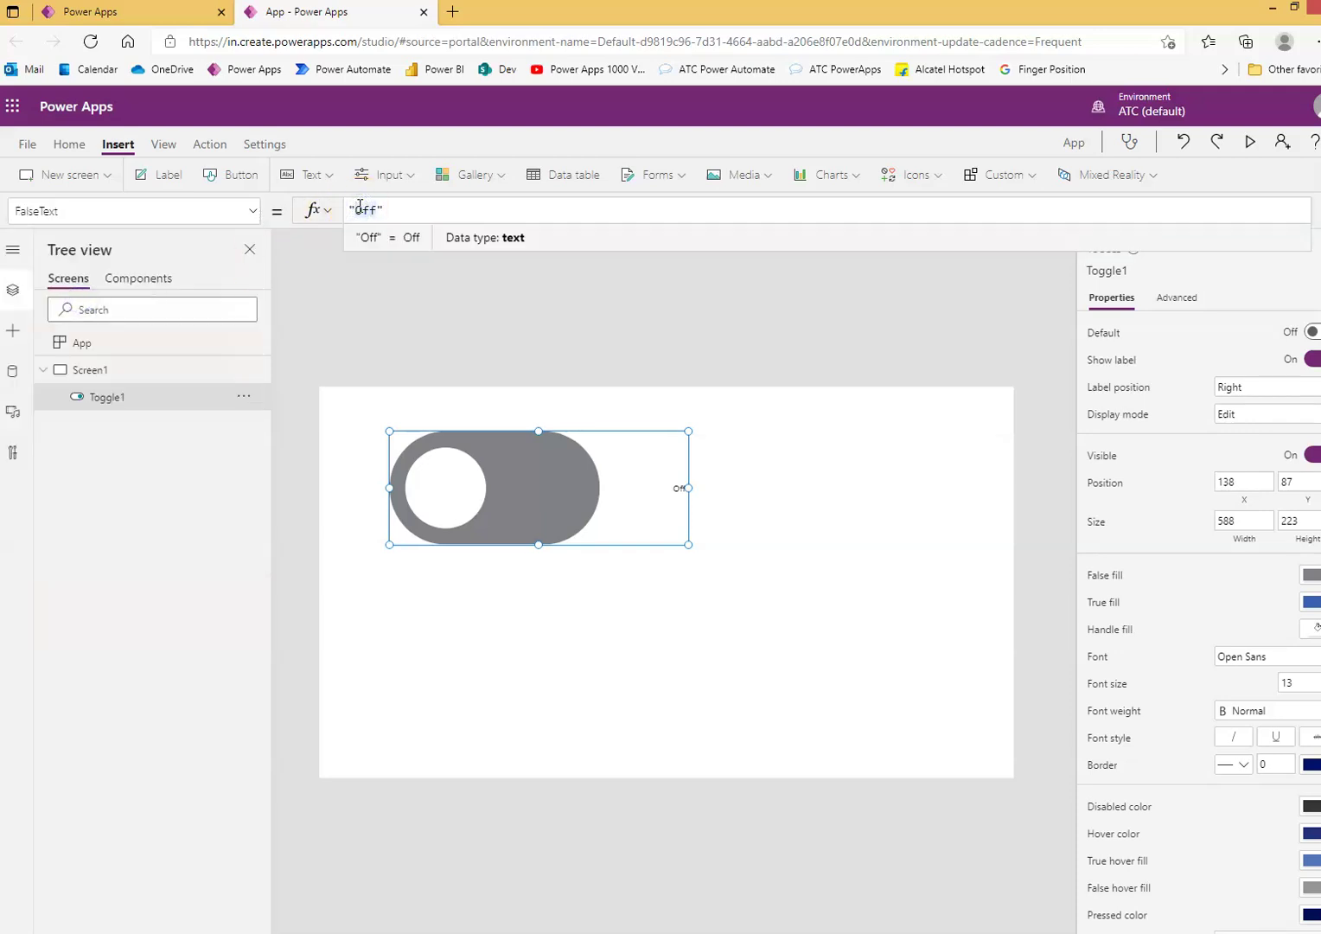
pyautogui.write('UnMarried')
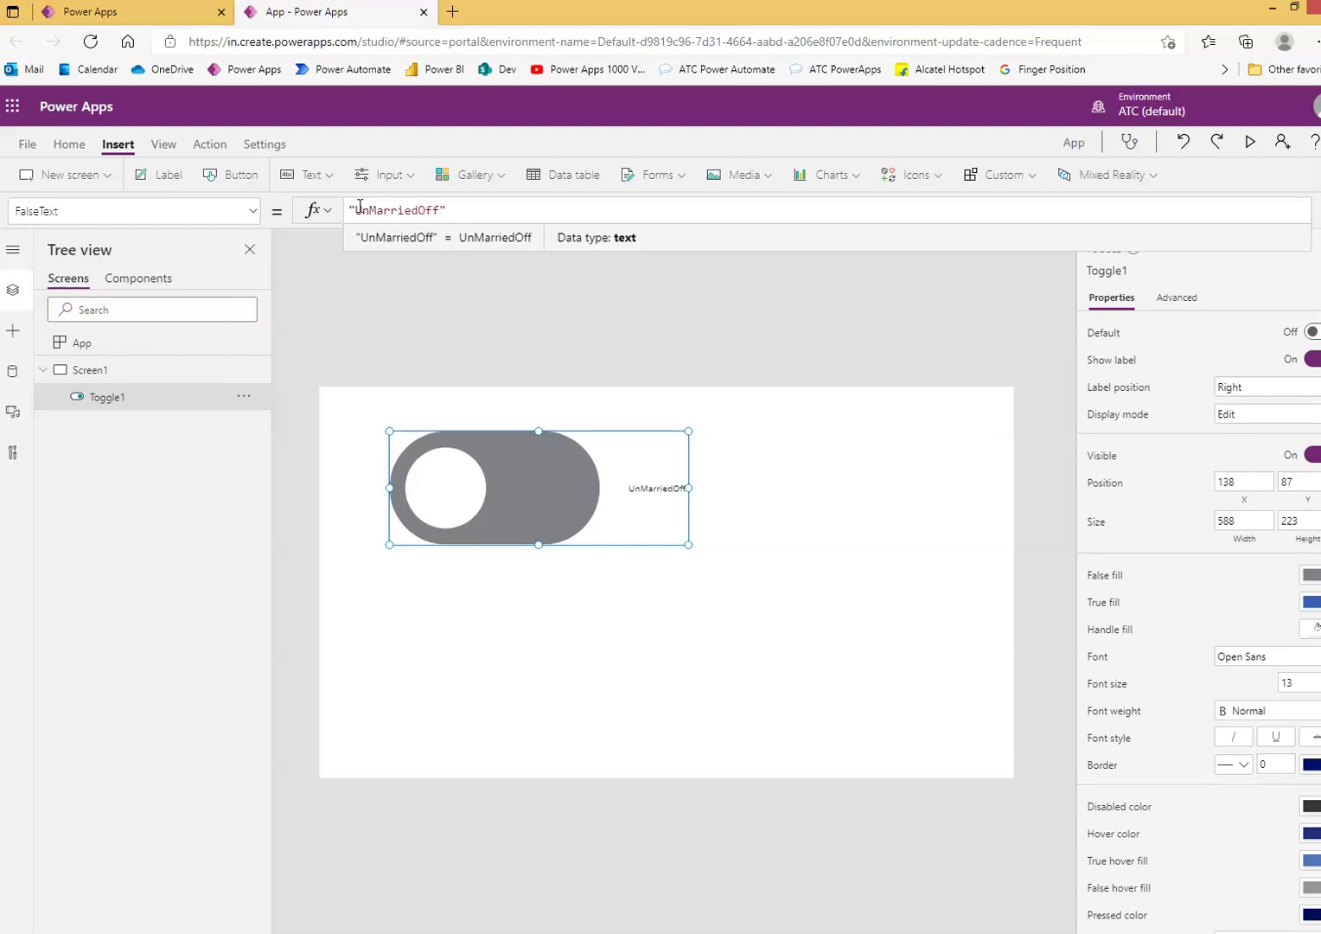
pyautogui.press('Delete')
pyautogui.press('Delete')
pyautogui.press('Delete')
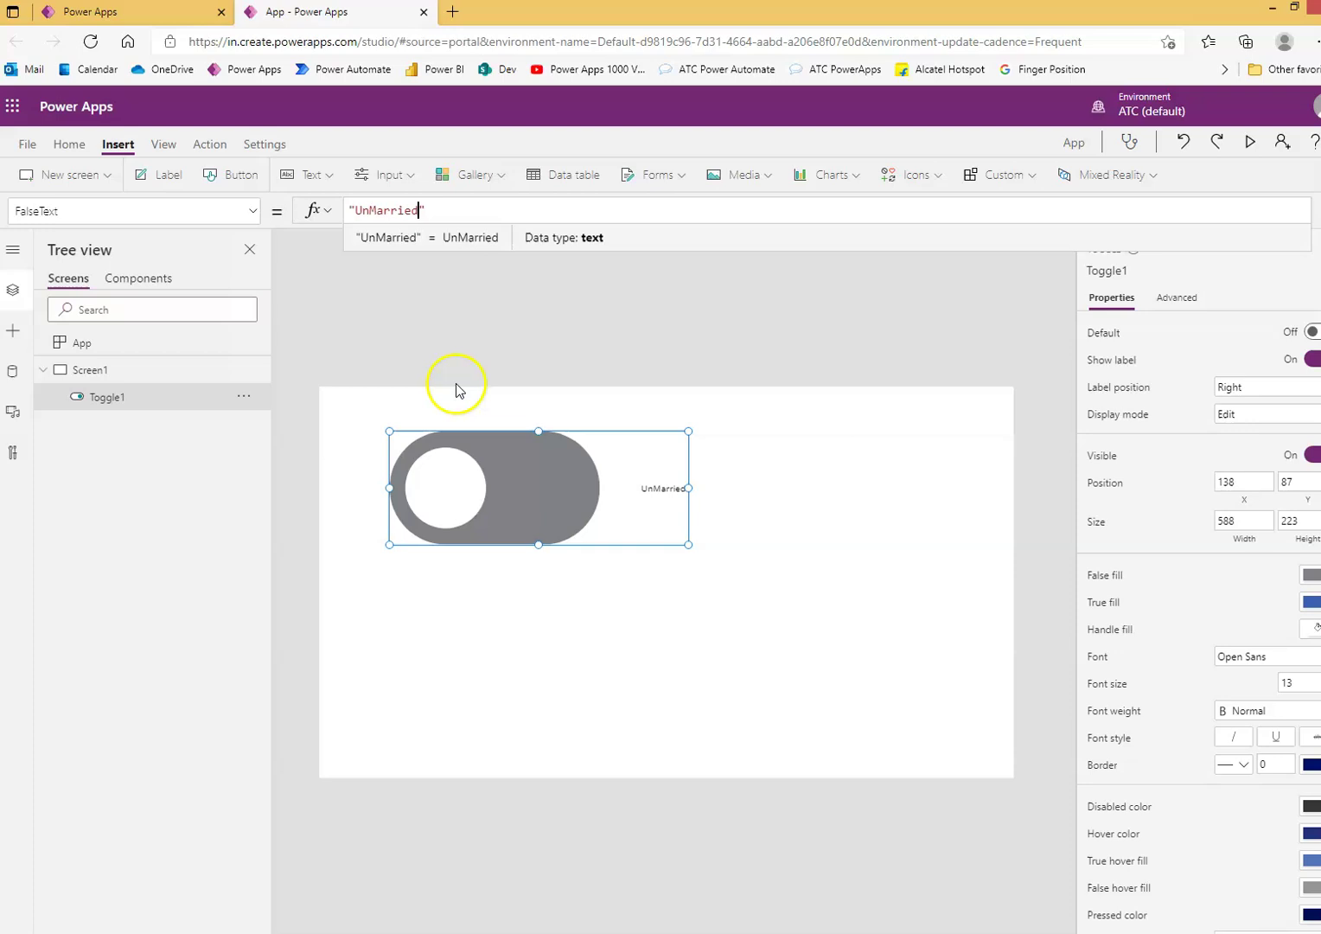
pyautogui.click(602, 479)
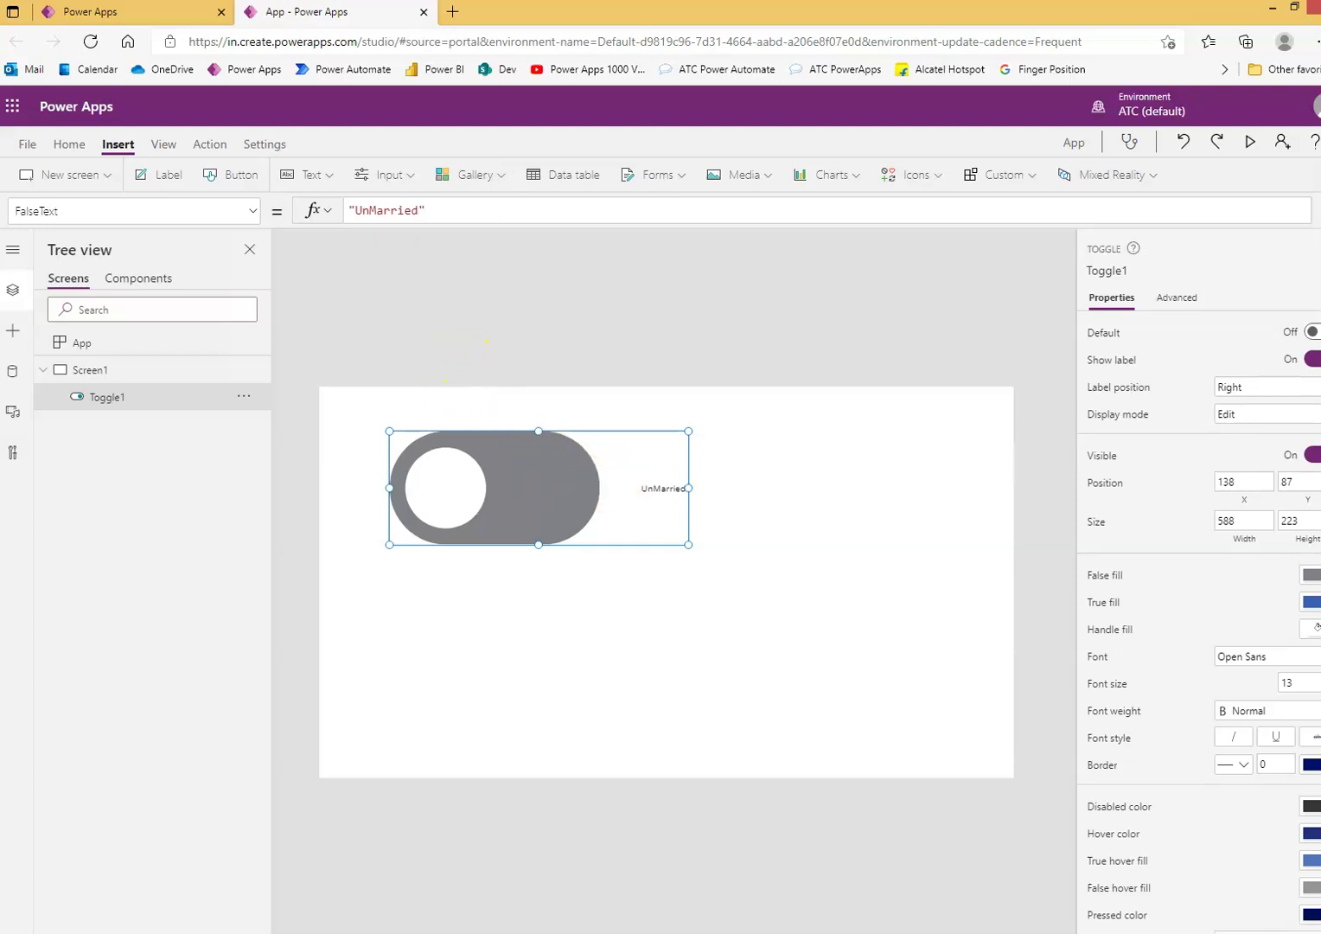
pyautogui.click(1250, 142)
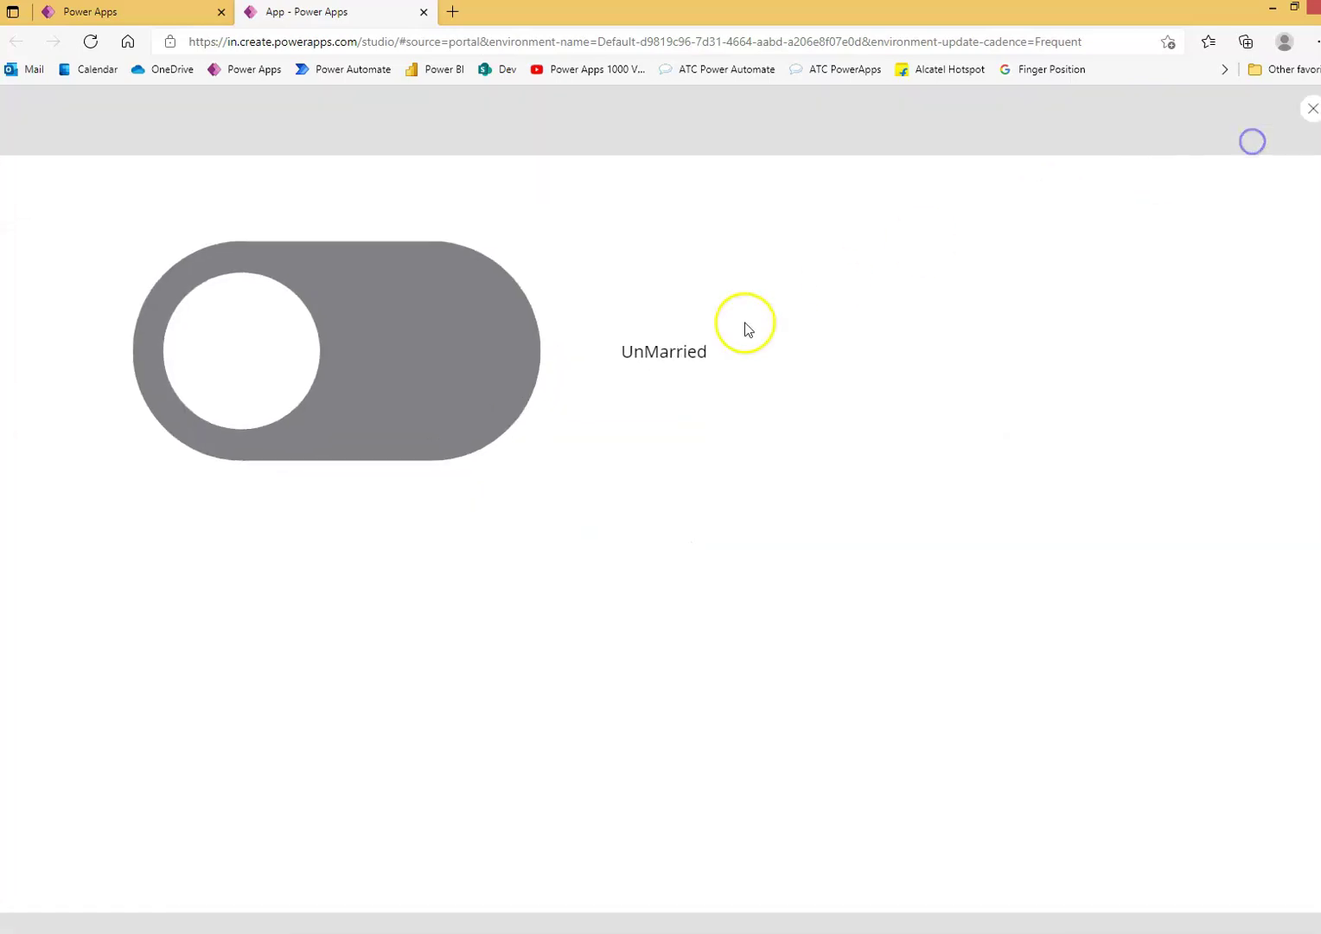
pyautogui.click(438, 354)
pyautogui.click(293, 343)
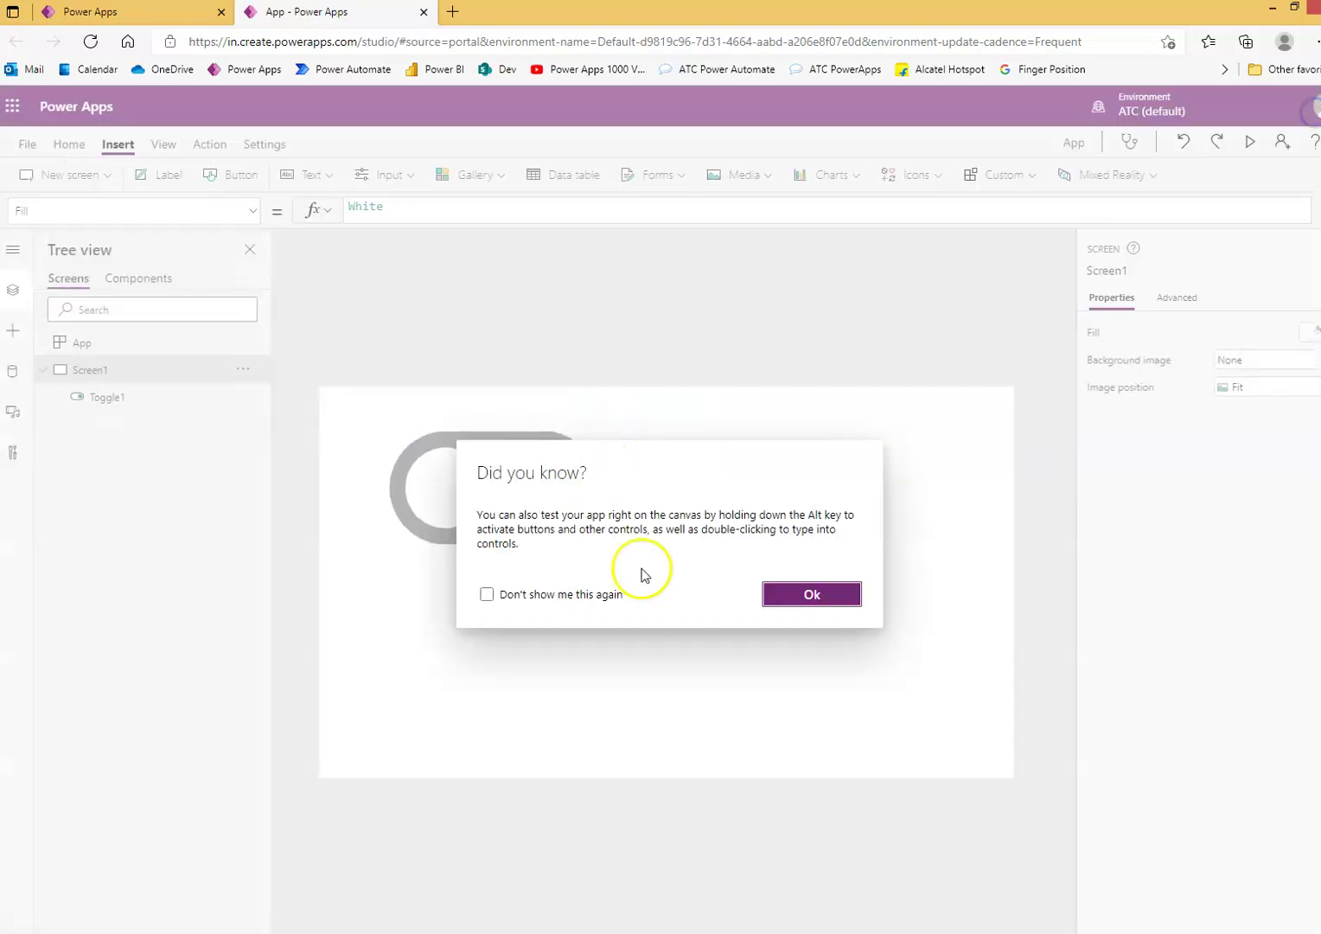
pyautogui.click(810, 593)
pyautogui.click(542, 456)
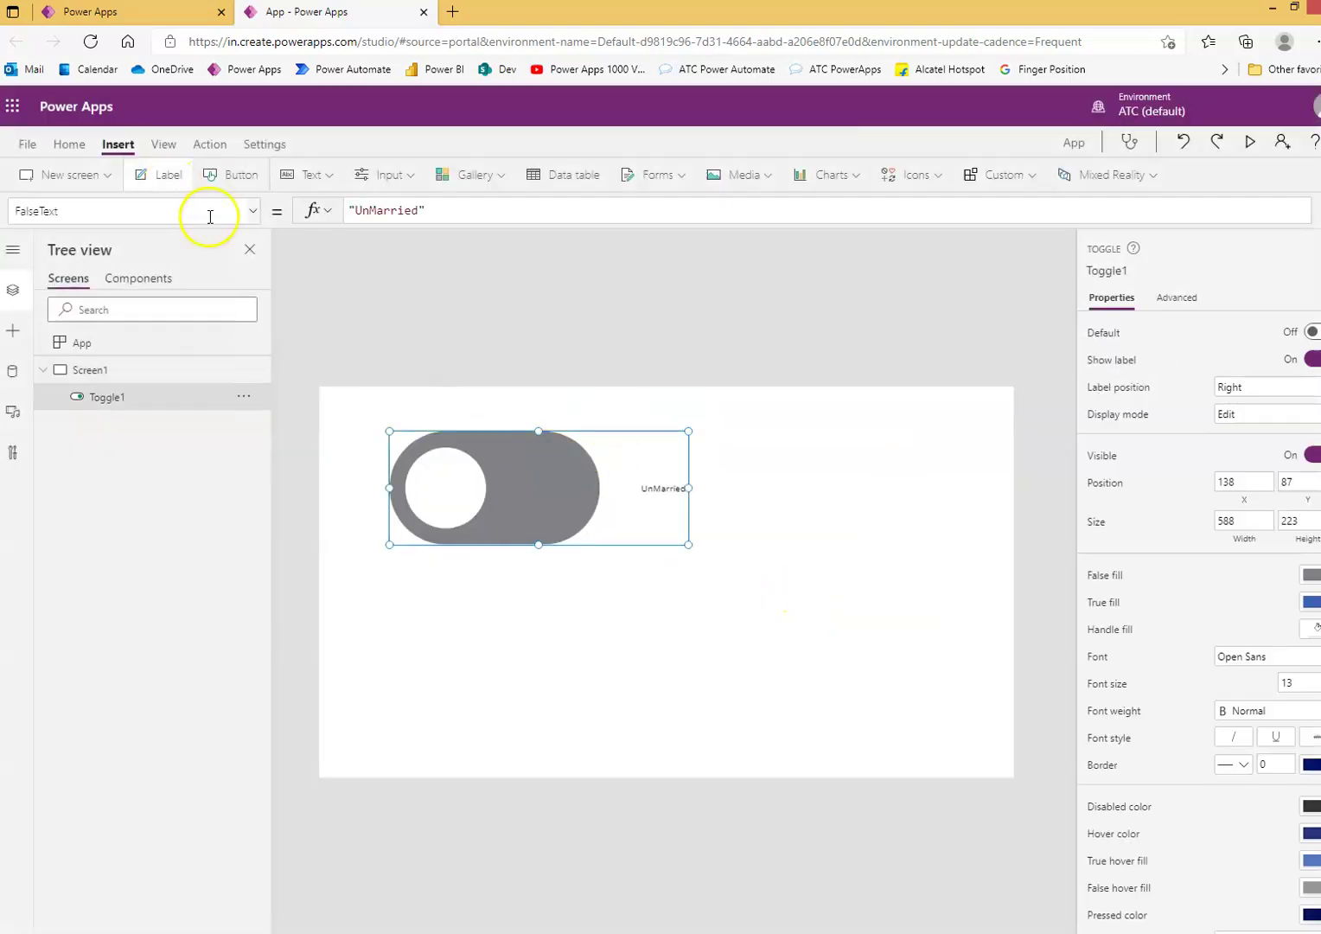
# Select the toggle's TrueFill property to show its current RGBA value.
pyautogui.click(253, 213)
pyautogui.scroll(-2, 150, 446)
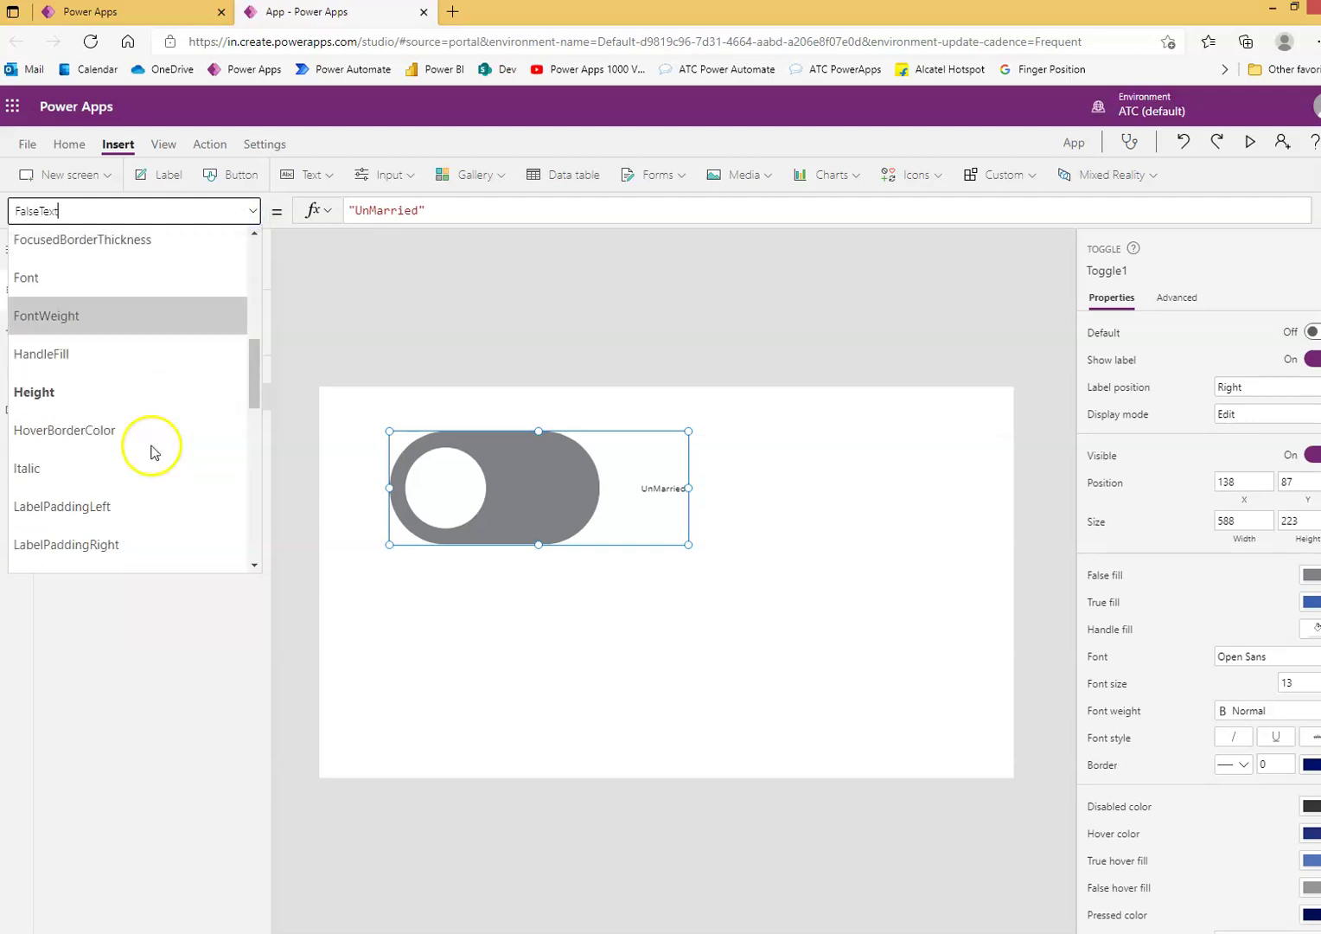
pyautogui.scroll(-1, 150, 456)
pyautogui.scroll(-2, 140, 480)
pyautogui.scroll(-2, 141, 481)
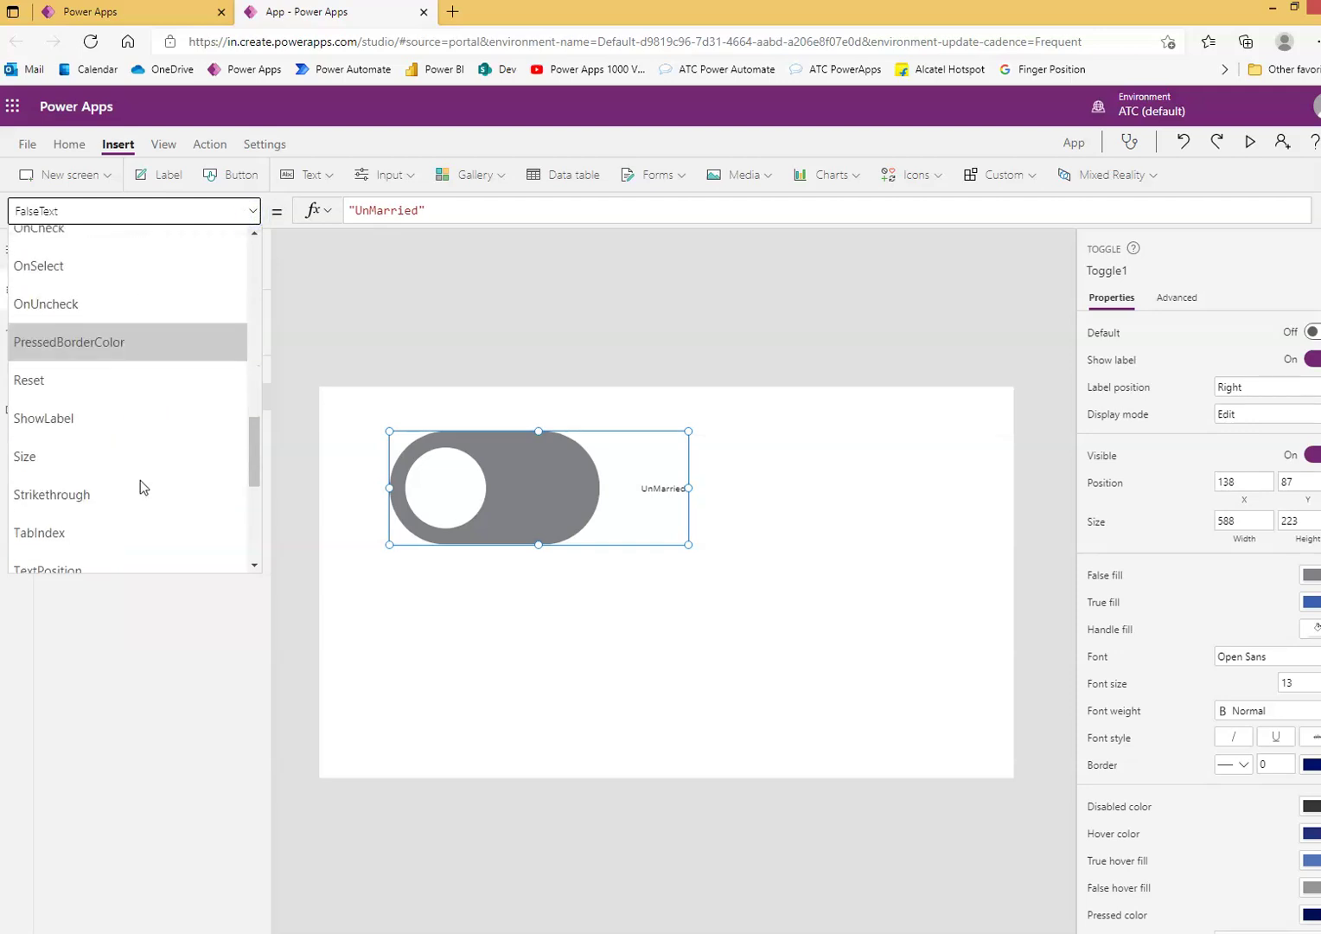
pyautogui.scroll(-2, 141, 481)
pyautogui.click(140, 482)
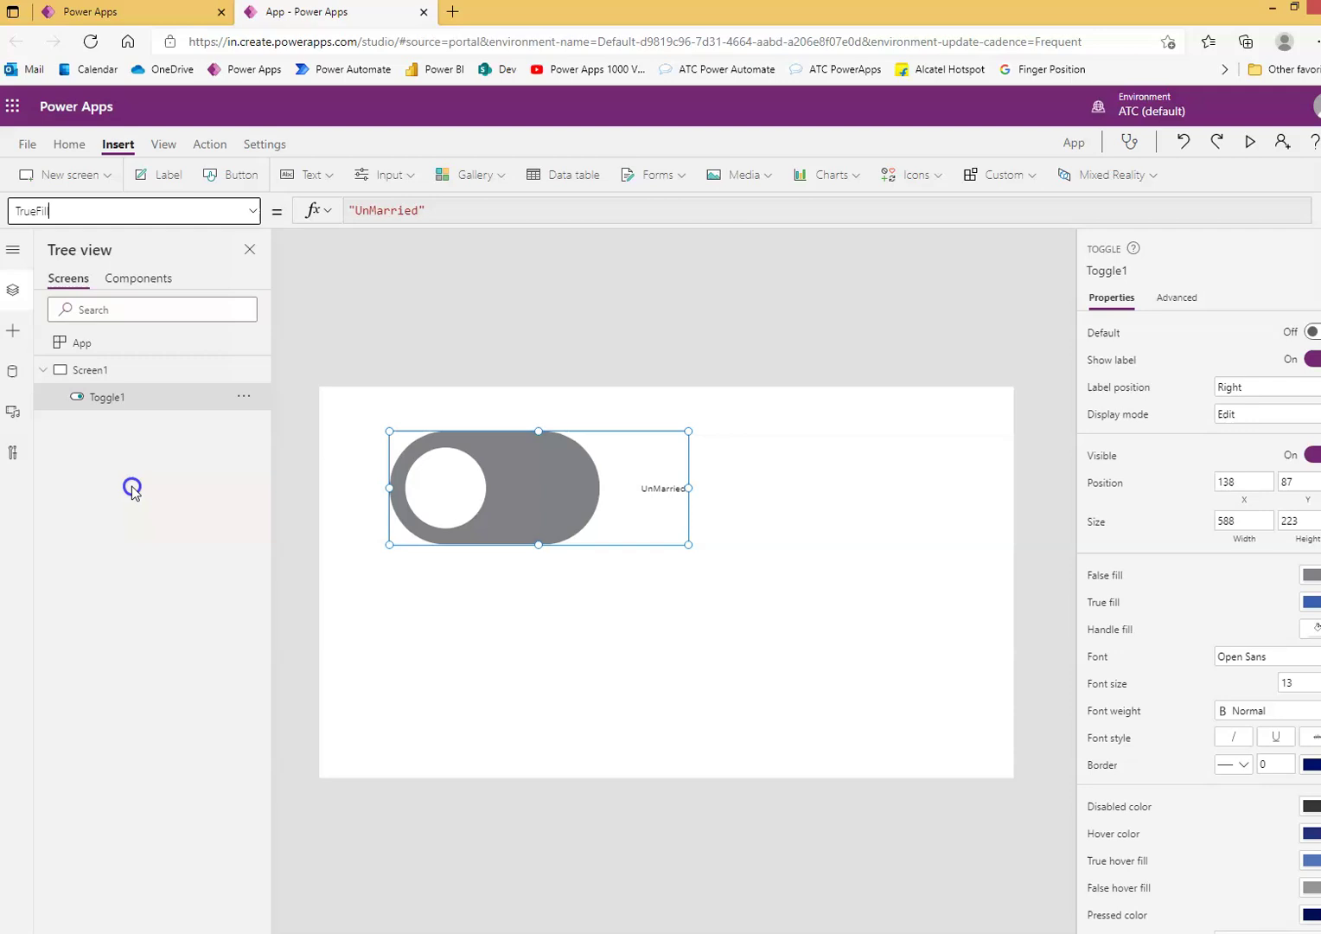
# Change TrueFill's red and green values from 56 and 96 to 100 each.
pyautogui.click(386, 211)
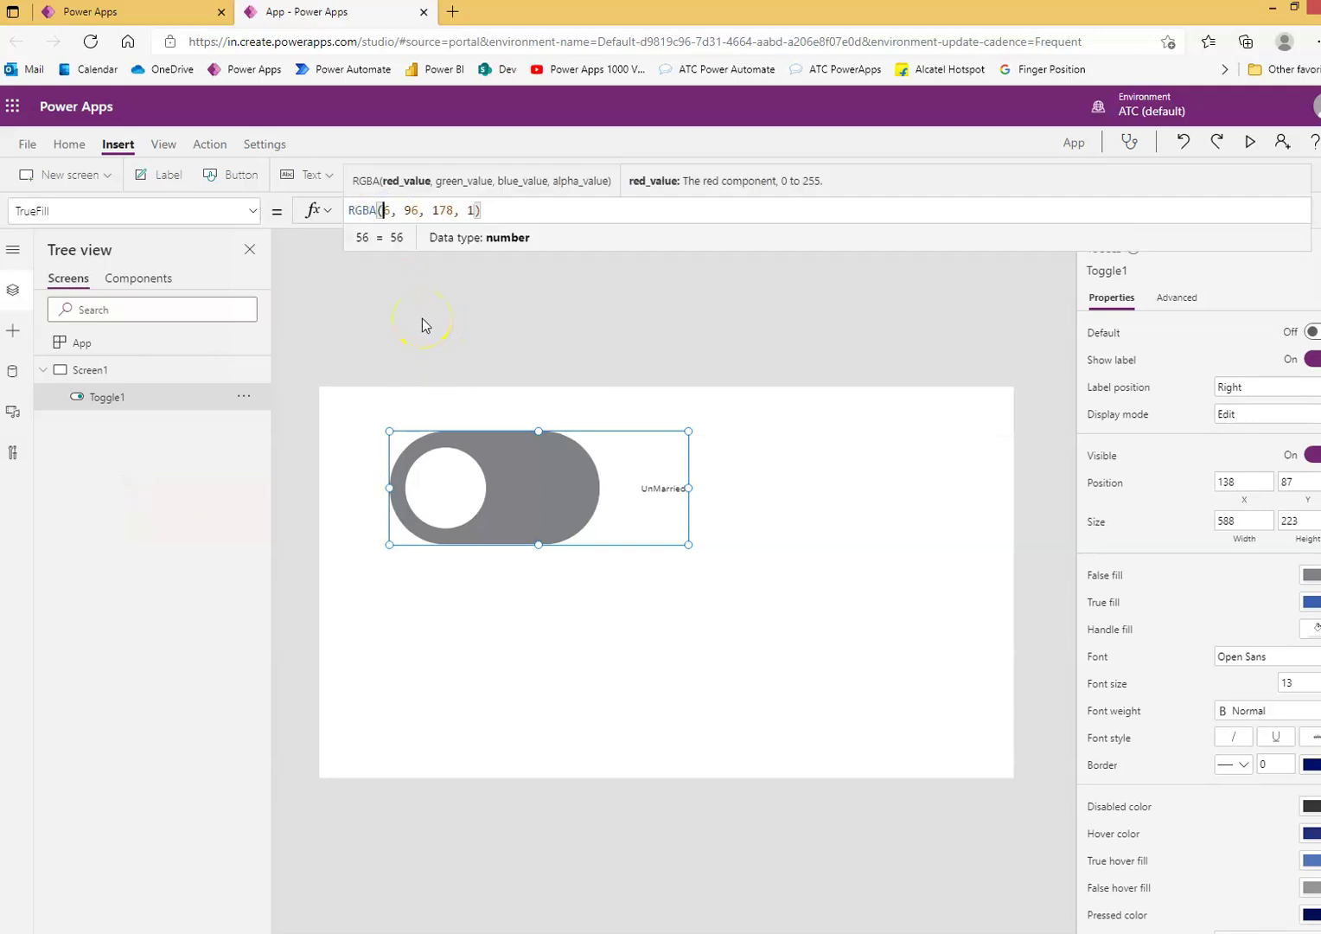
pyautogui.press('BackSpace')
pyautogui.press('BackSpace')
pyautogui.write('100')
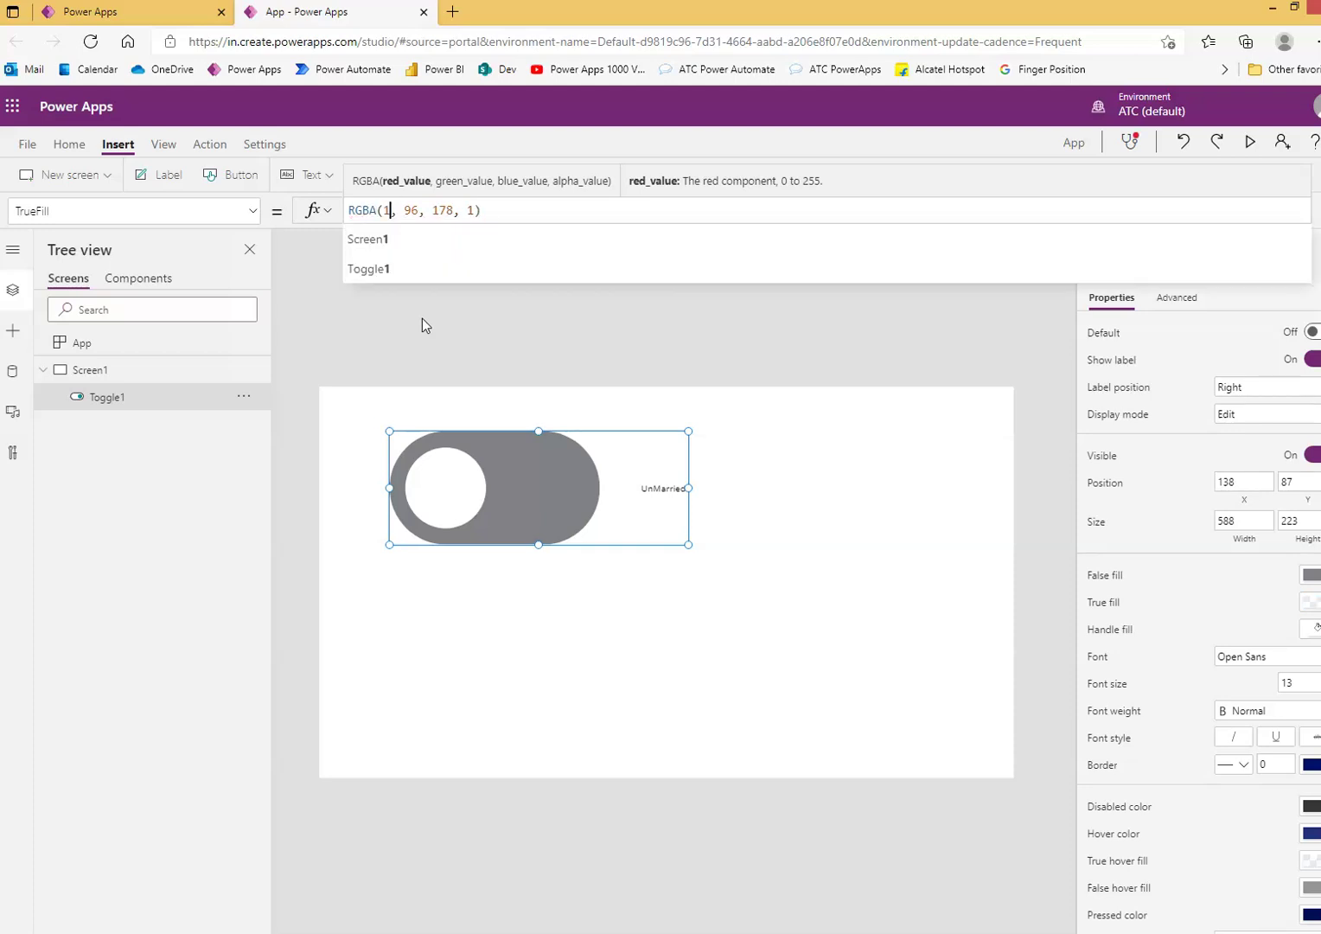
pyautogui.press('Right')
pyautogui.press('Right')
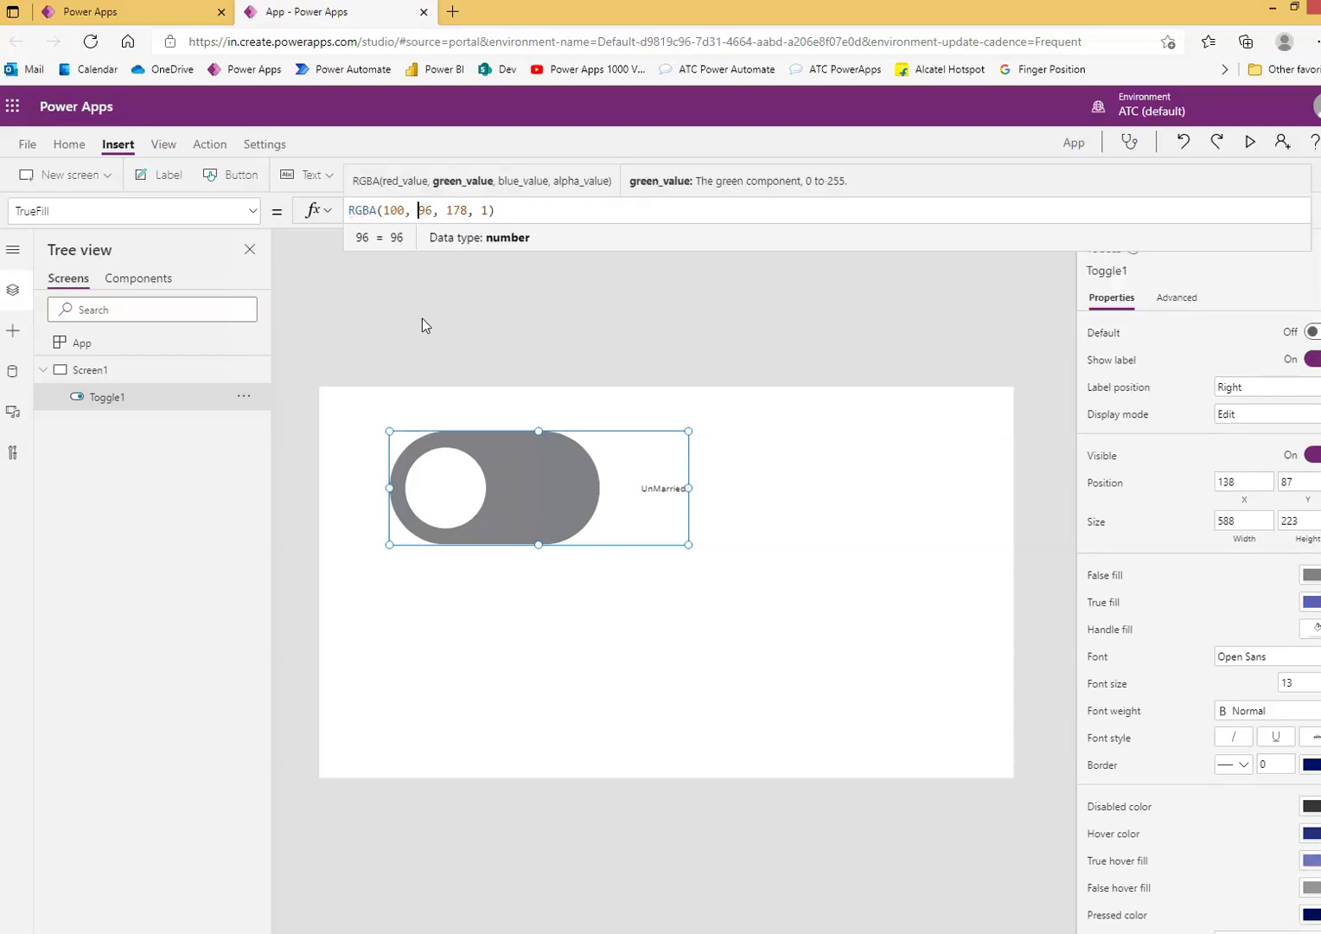
pyautogui.press('Delete')
pyautogui.press('Delete')
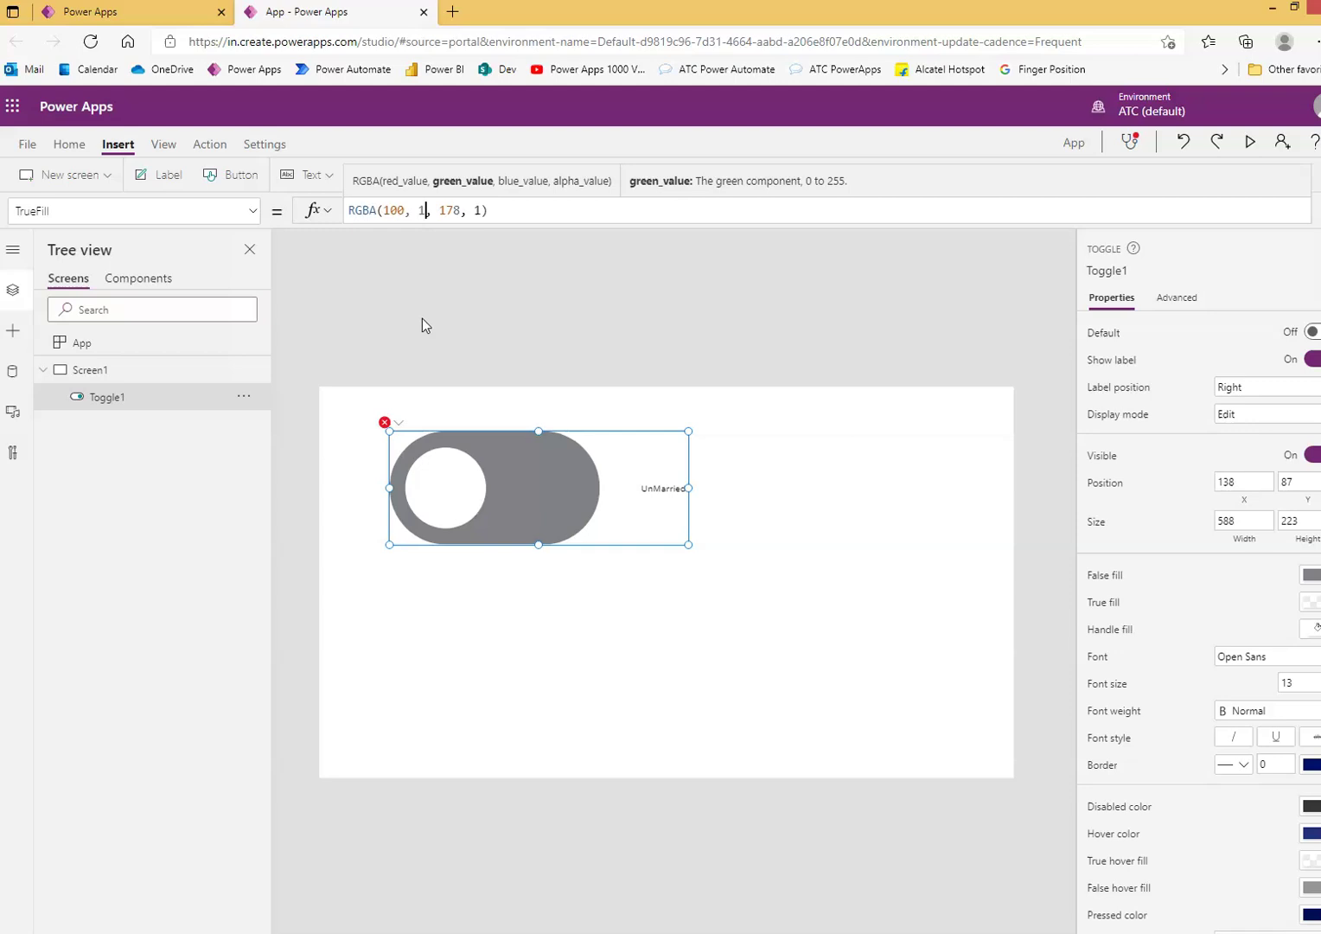
pyautogui.write('100')
pyautogui.press('Right')
pyautogui.press('Right')
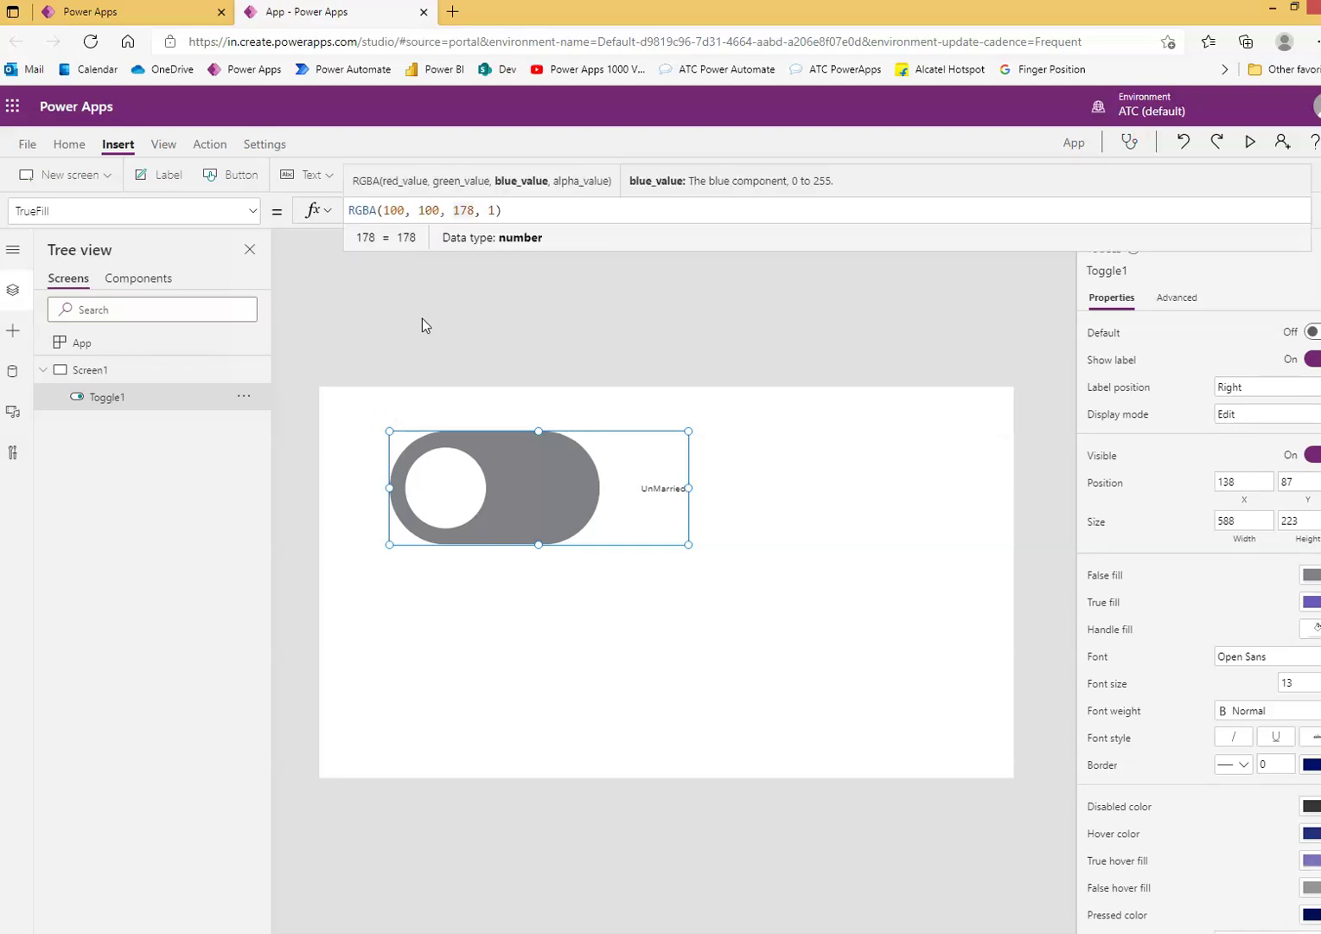
pyautogui.press('Left')
pyautogui.press('Left')
pyautogui.press('Left')
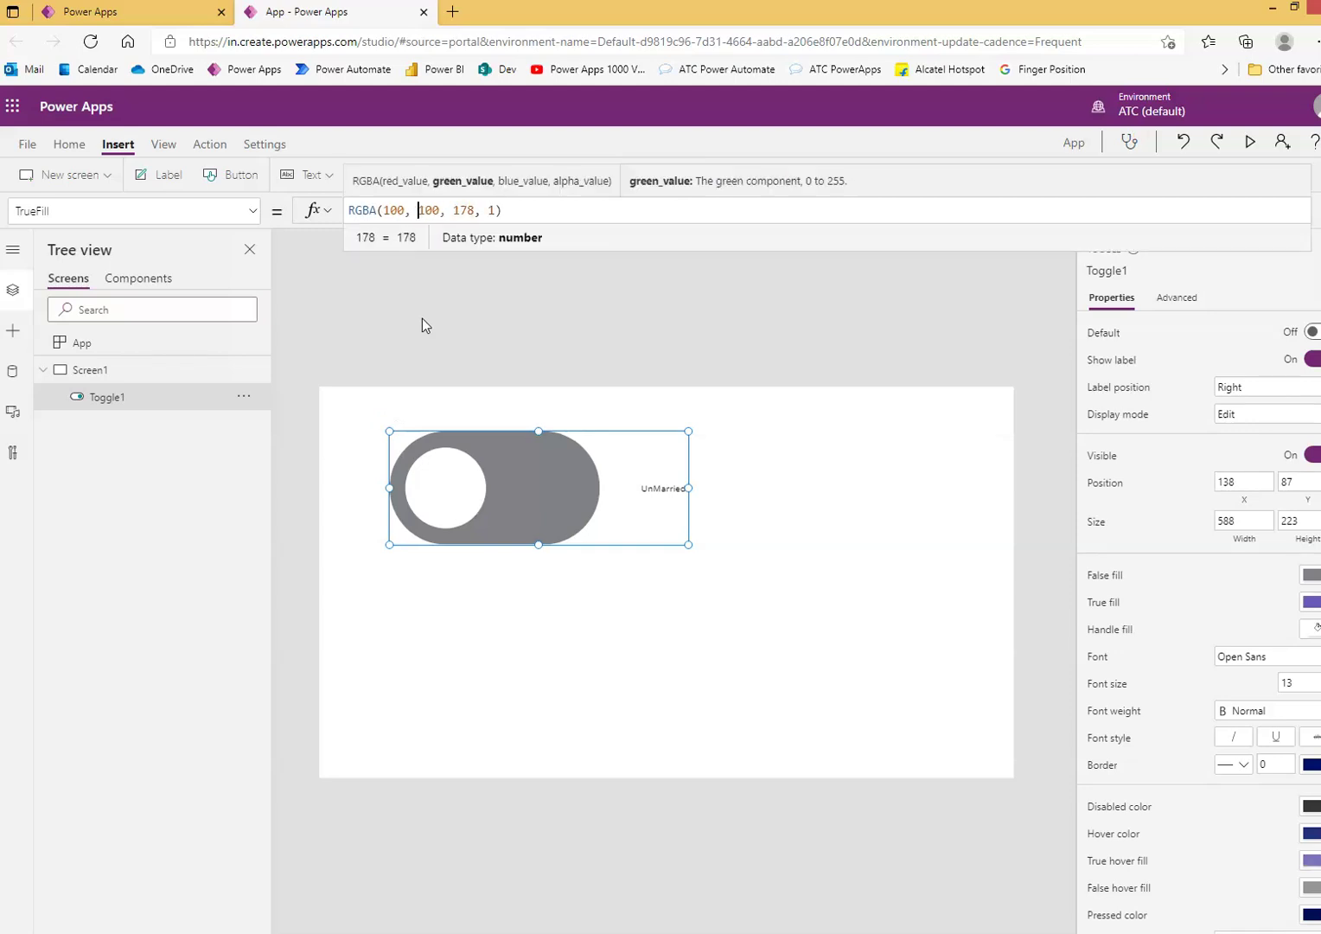
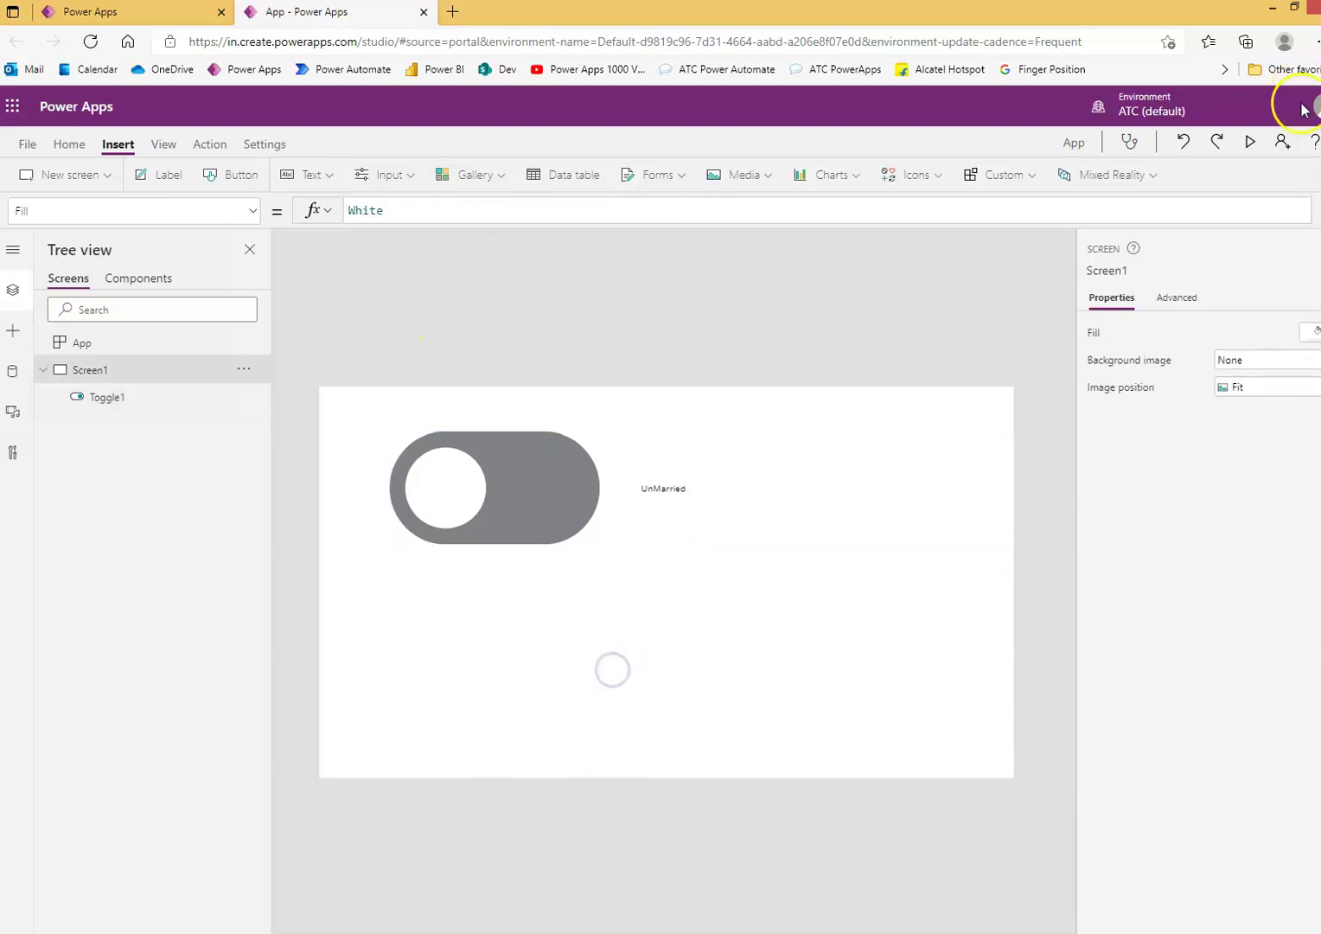
# Preview the app, flip the toggle off and back on to read Married, then exit preview.
pyautogui.click(1248, 142)
pyautogui.click(366, 389)
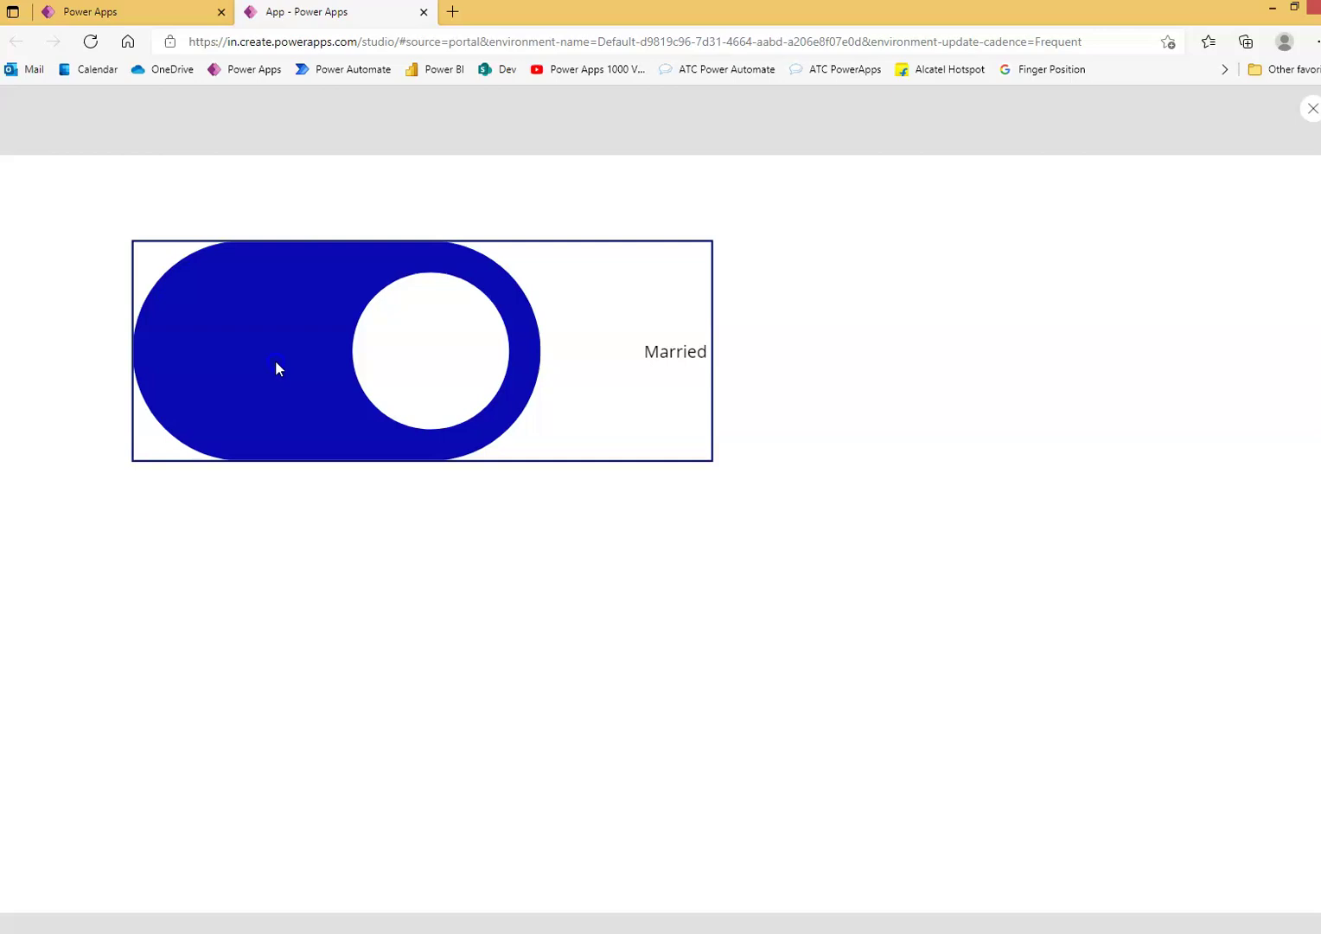
pyautogui.click(481, 366)
pyautogui.click(320, 337)
pyautogui.click(1313, 111)
# Select Toggle1 and clear the old red, green and blue values in its TrueFill formula.
pyautogui.click(816, 594)
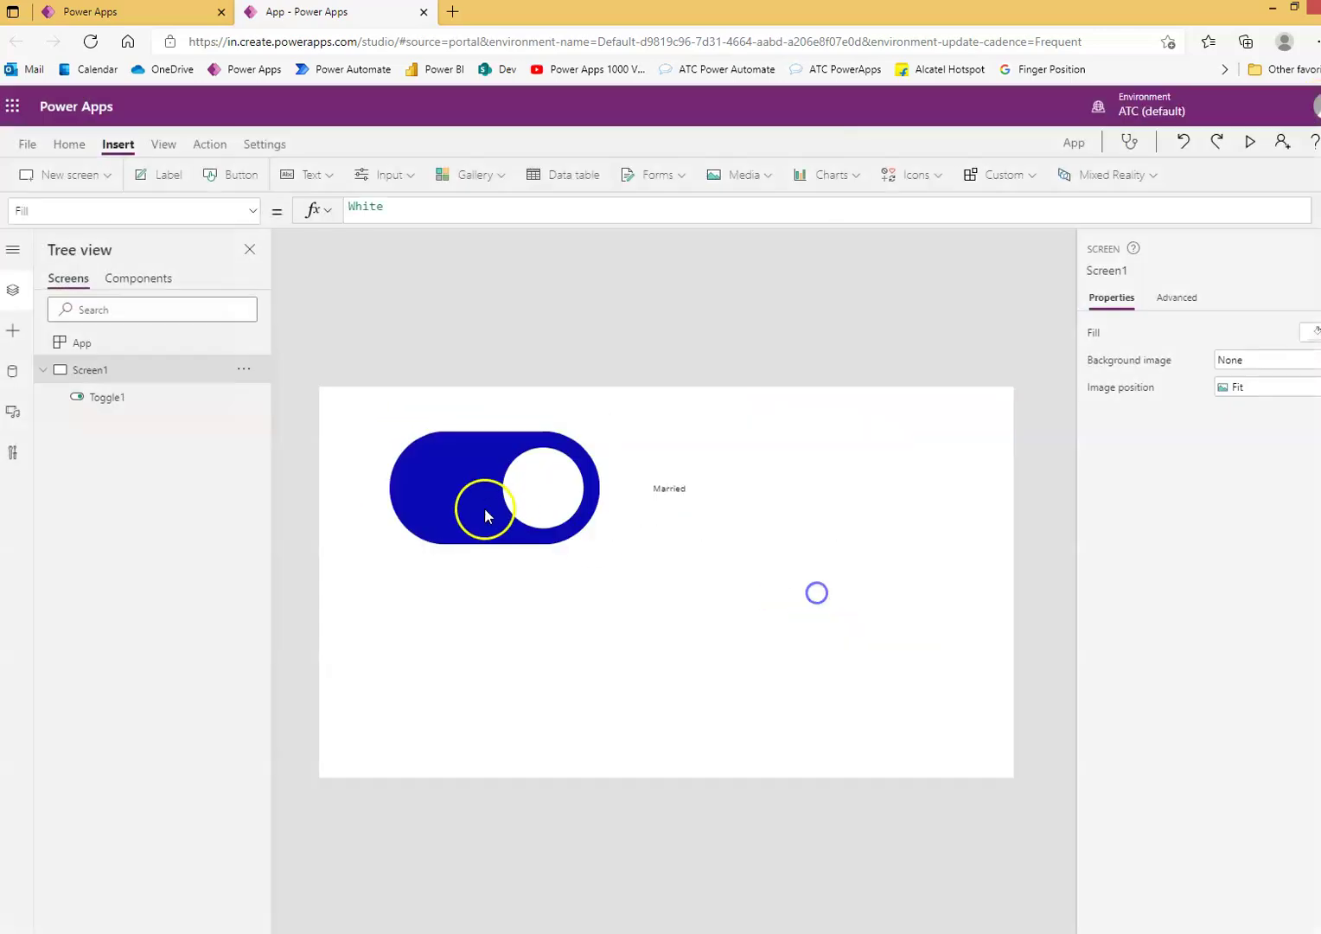
pyautogui.click(486, 506)
pyautogui.click(382, 217)
pyautogui.click(387, 211)
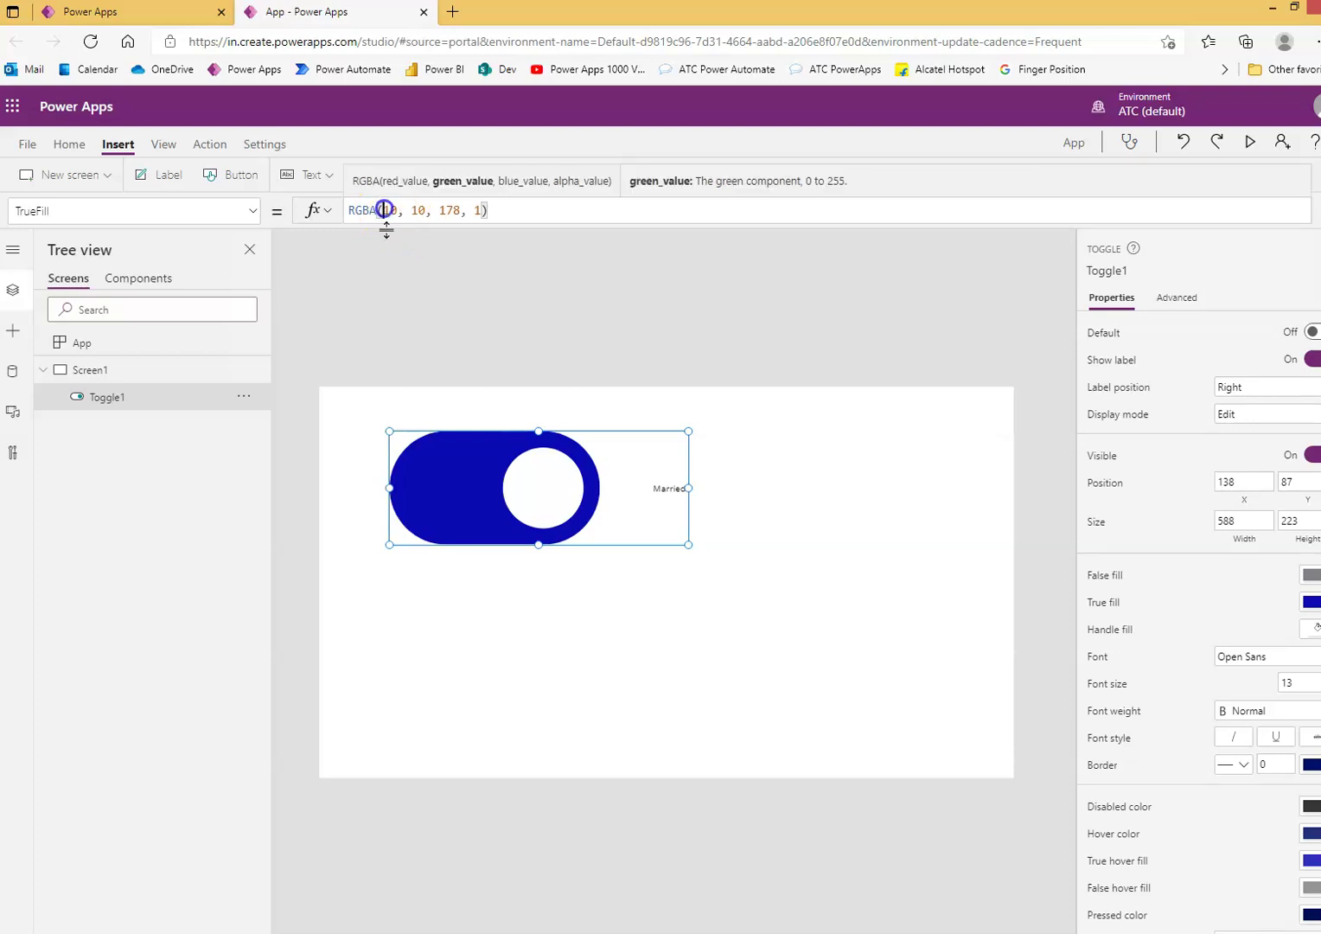
pyautogui.press('Delete')
pyautogui.press('Delete')
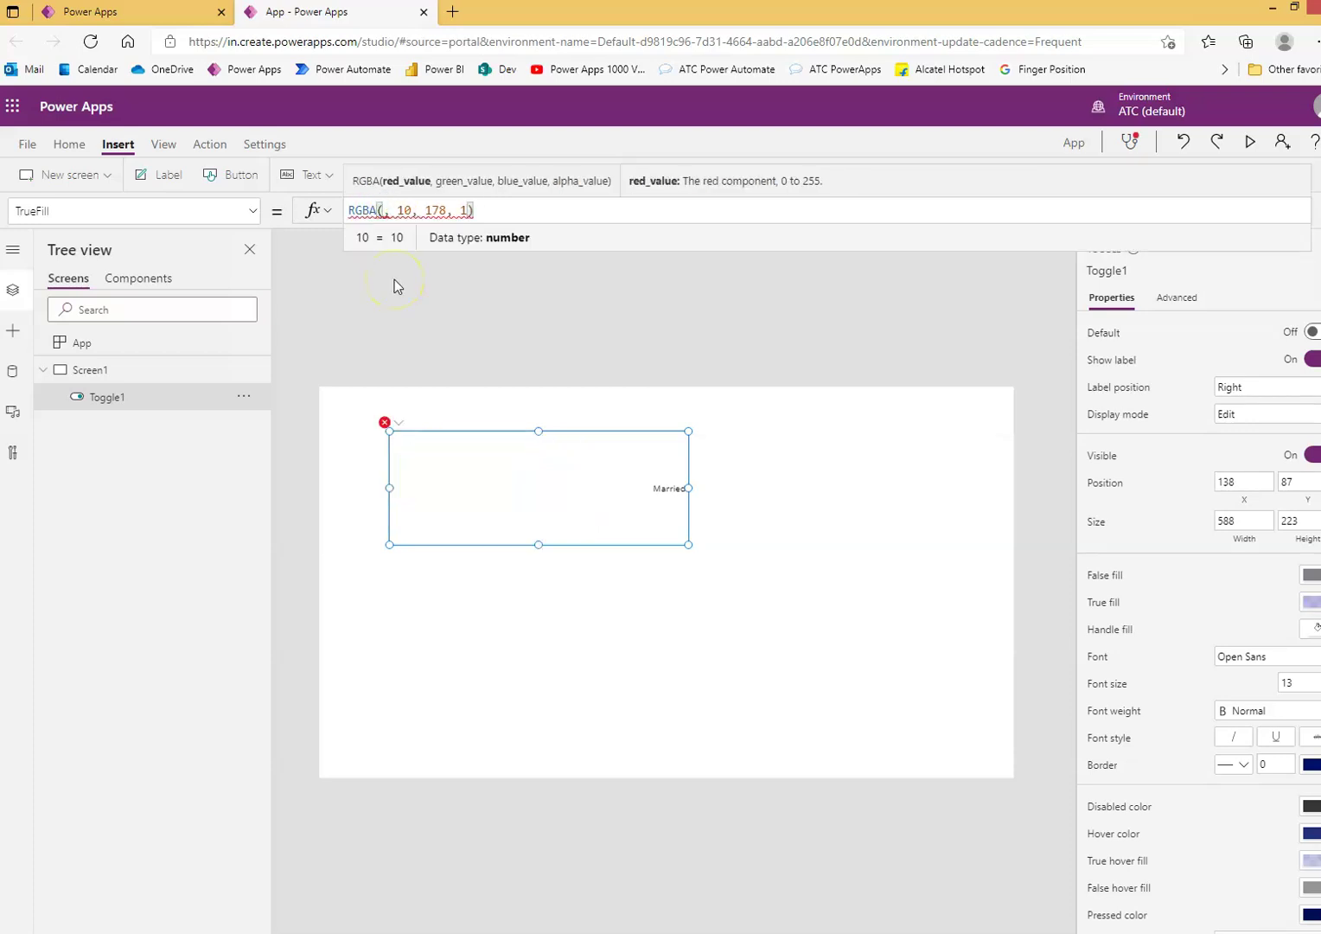
pyautogui.write('255')
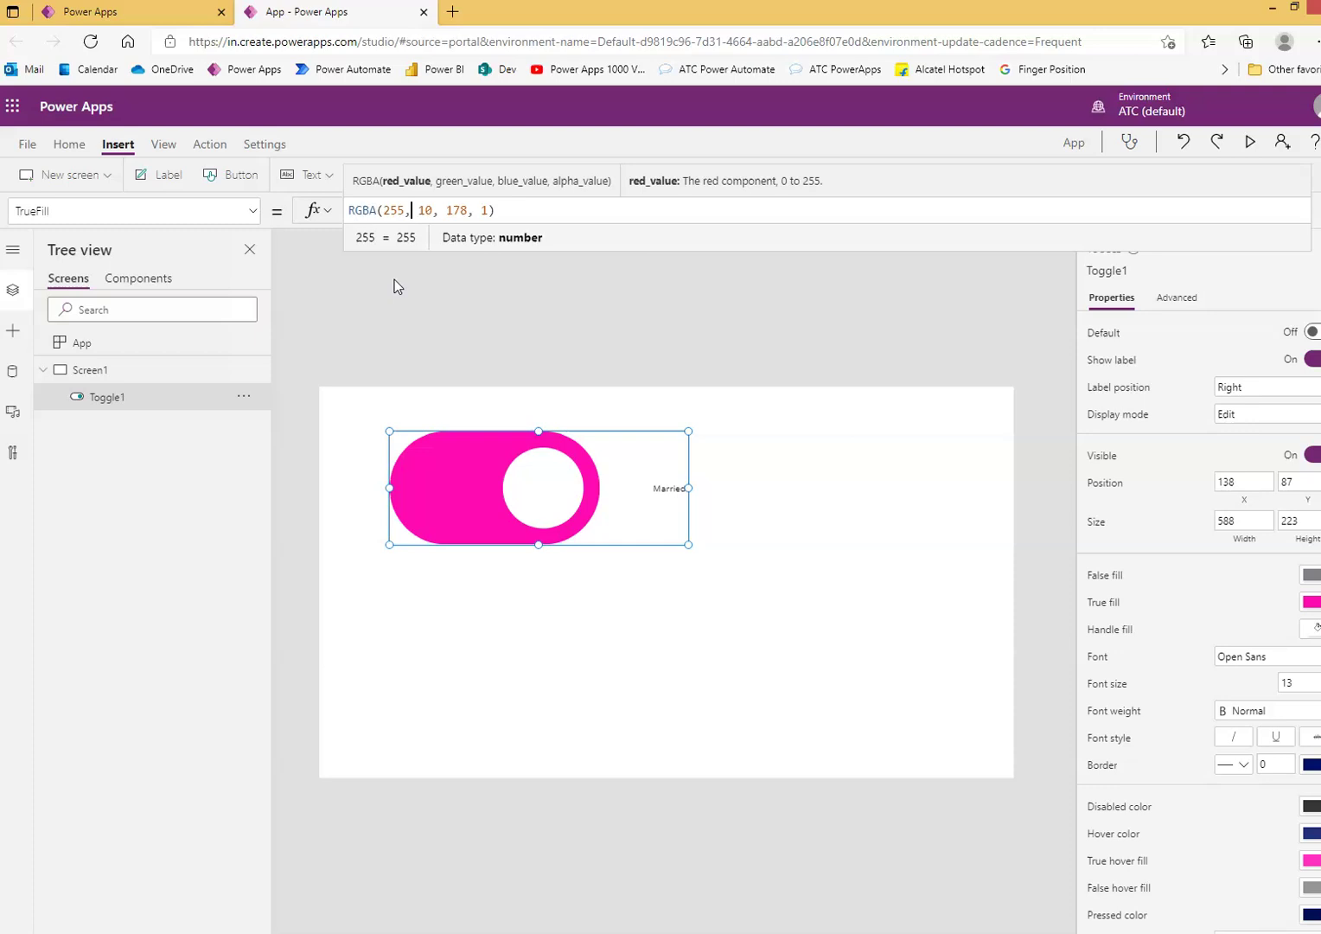
pyautogui.press('Right')
pyautogui.press('Right')
pyautogui.press('Delete')
pyautogui.press('Delete')
pyautogui.write('0')
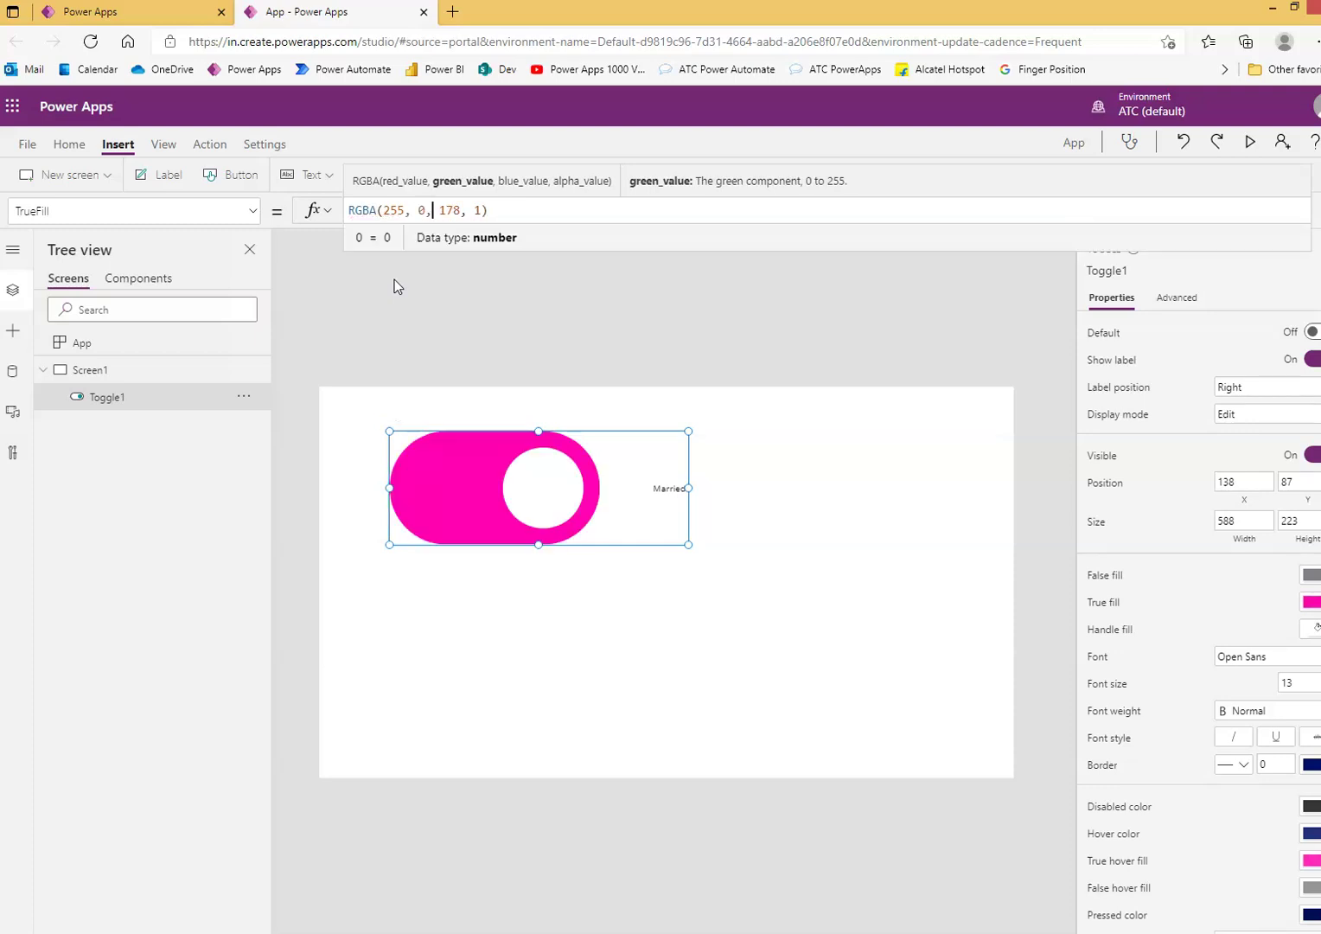
pyautogui.press('Right')
pyautogui.press('Right')
pyautogui.press('Delete')
pyautogui.press('Delete')
pyautogui.press('Delete')
pyautogui.write('0')
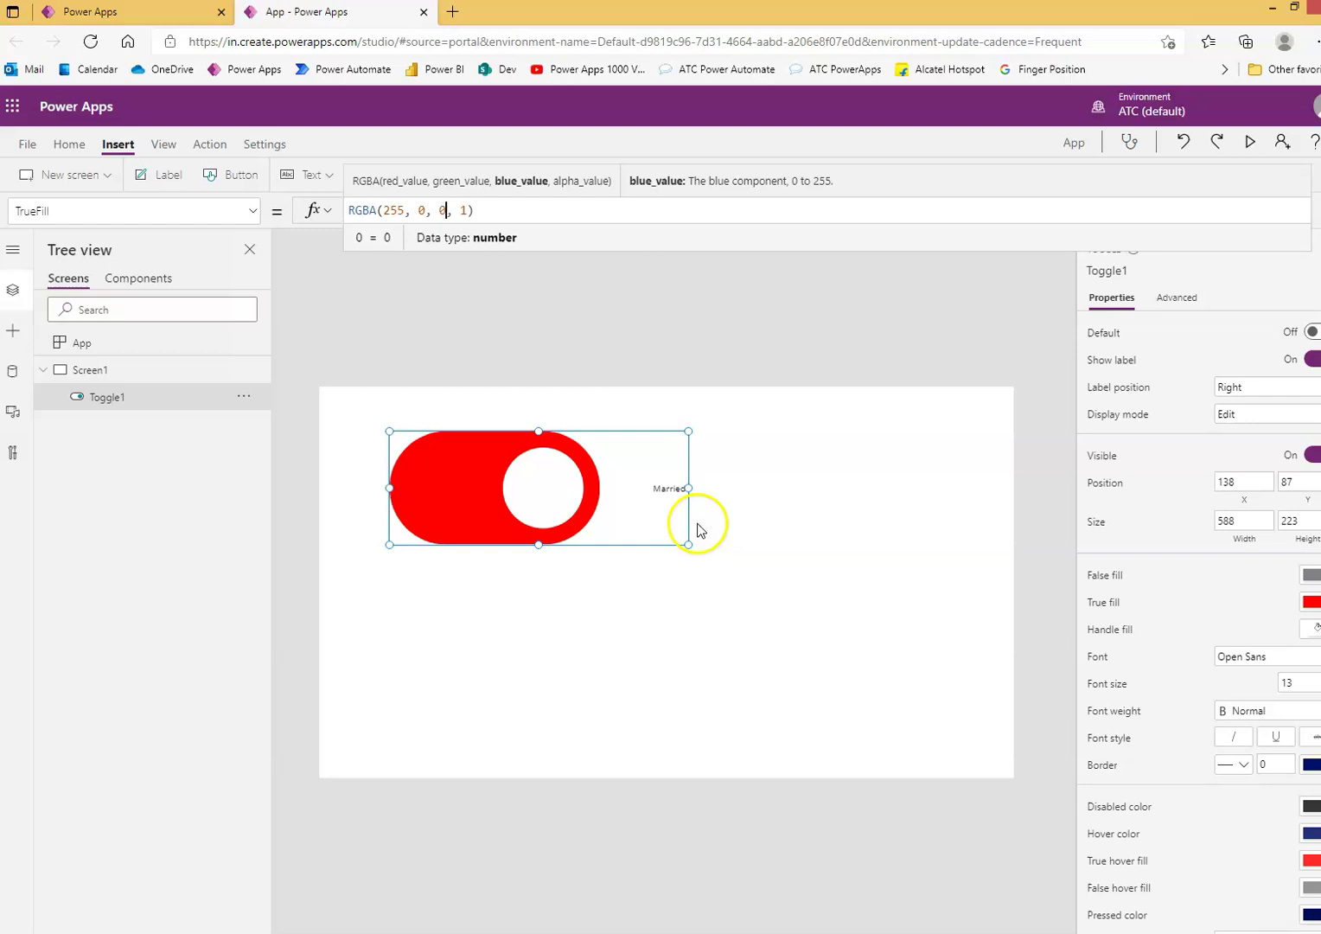
pyautogui.click(480, 488)
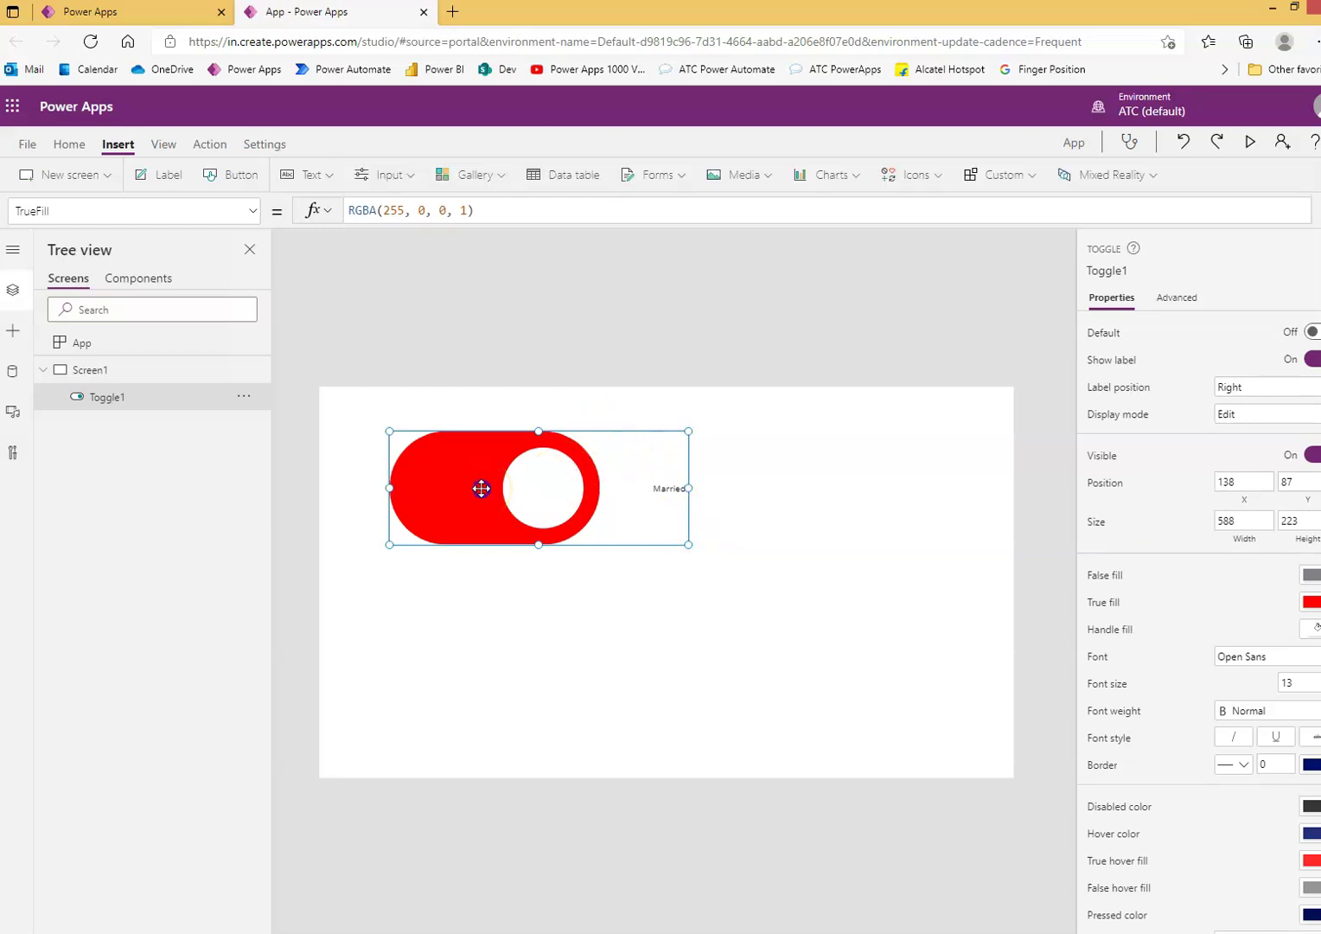
# Finish the TrueFill formula as RGBA(0, 255, 0, 1) so the on-state shows bright green.
pyautogui.click(382, 210)
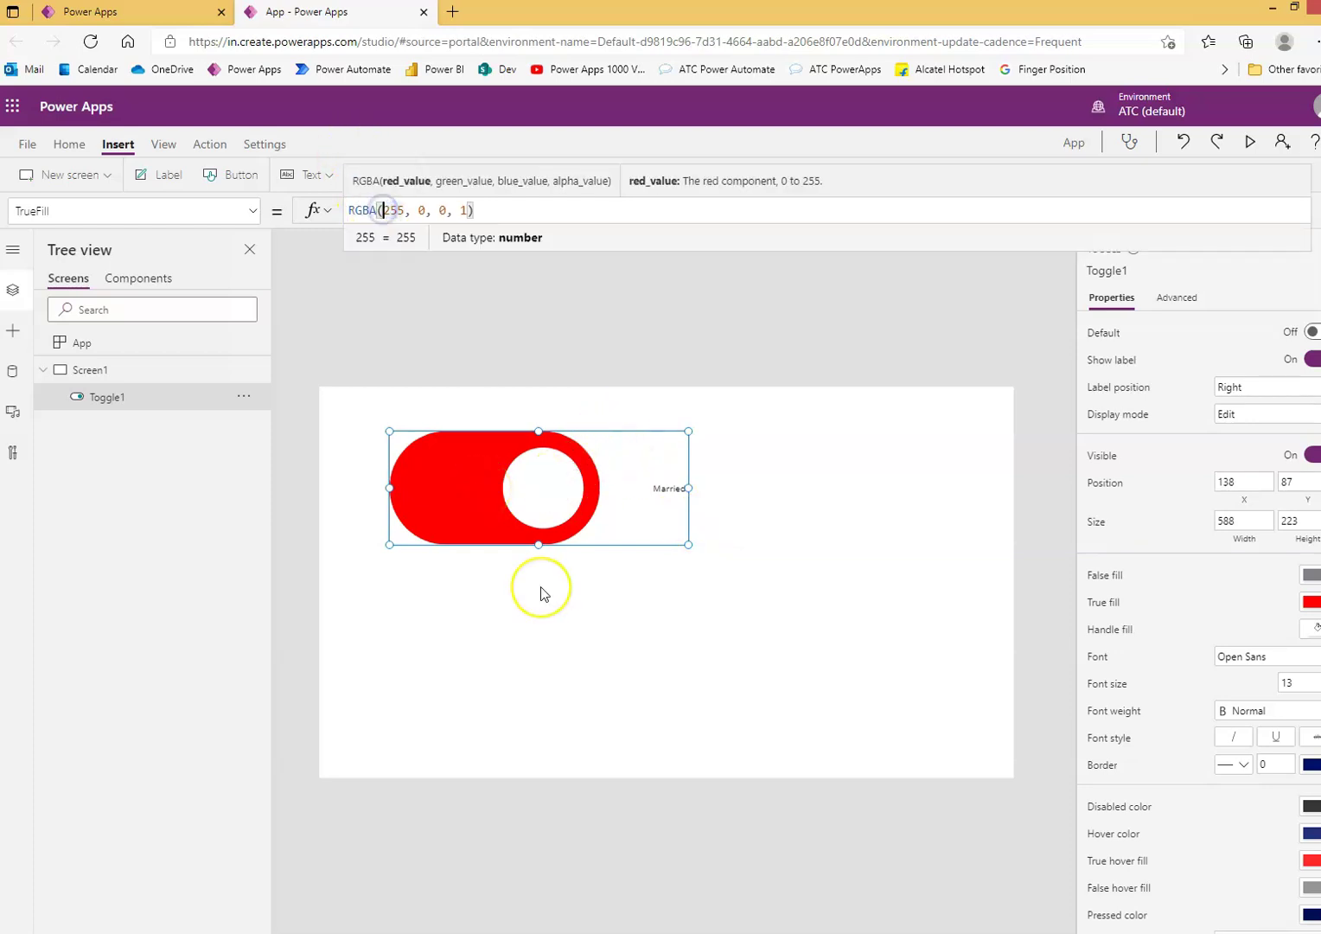
pyautogui.press('Delete')
pyautogui.press('Delete')
pyautogui.press('Delete')
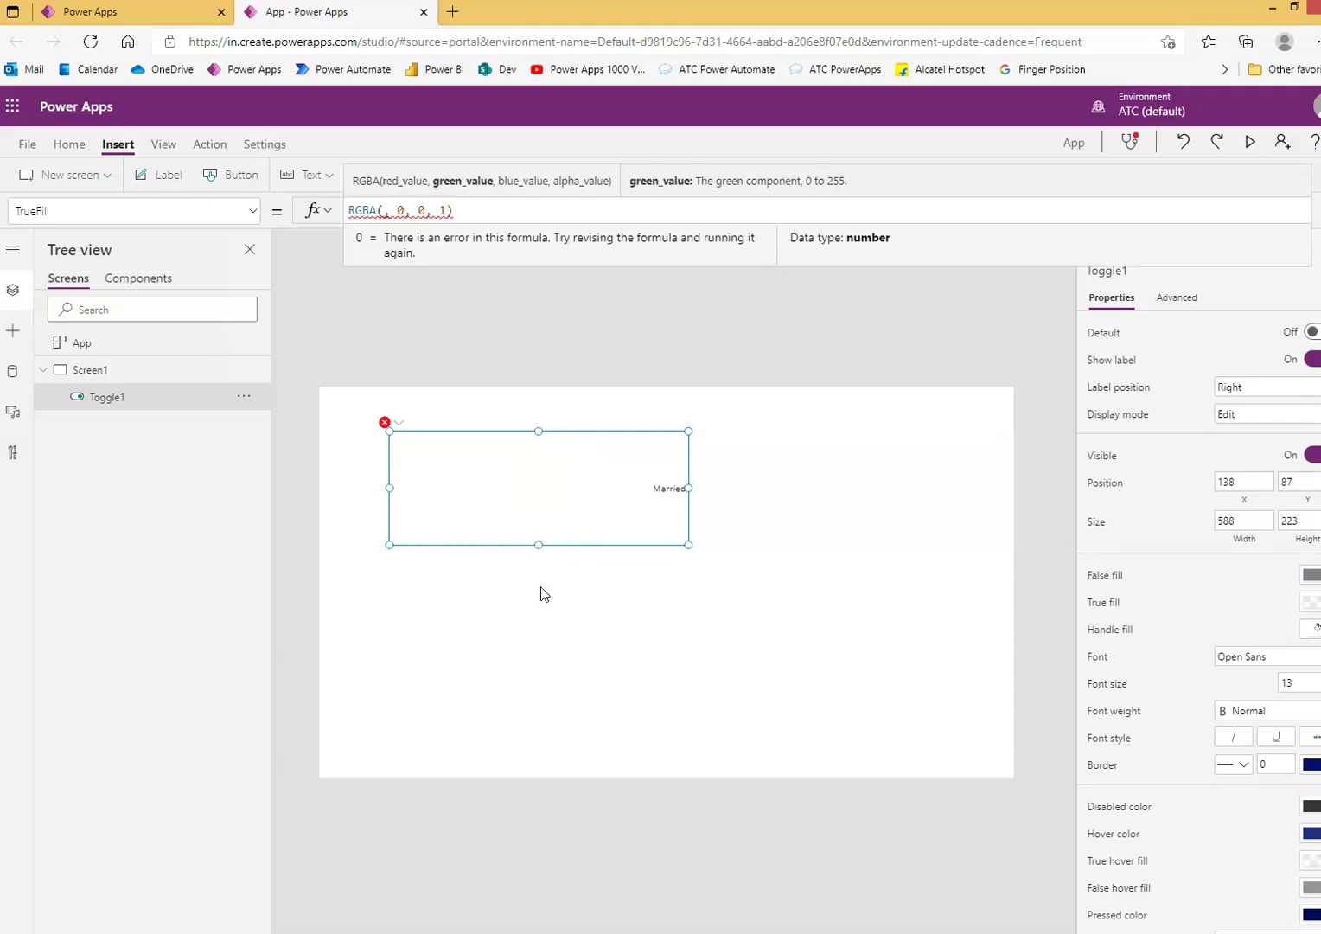
pyautogui.write('0')
pyautogui.press('Right')
pyautogui.press('Right')
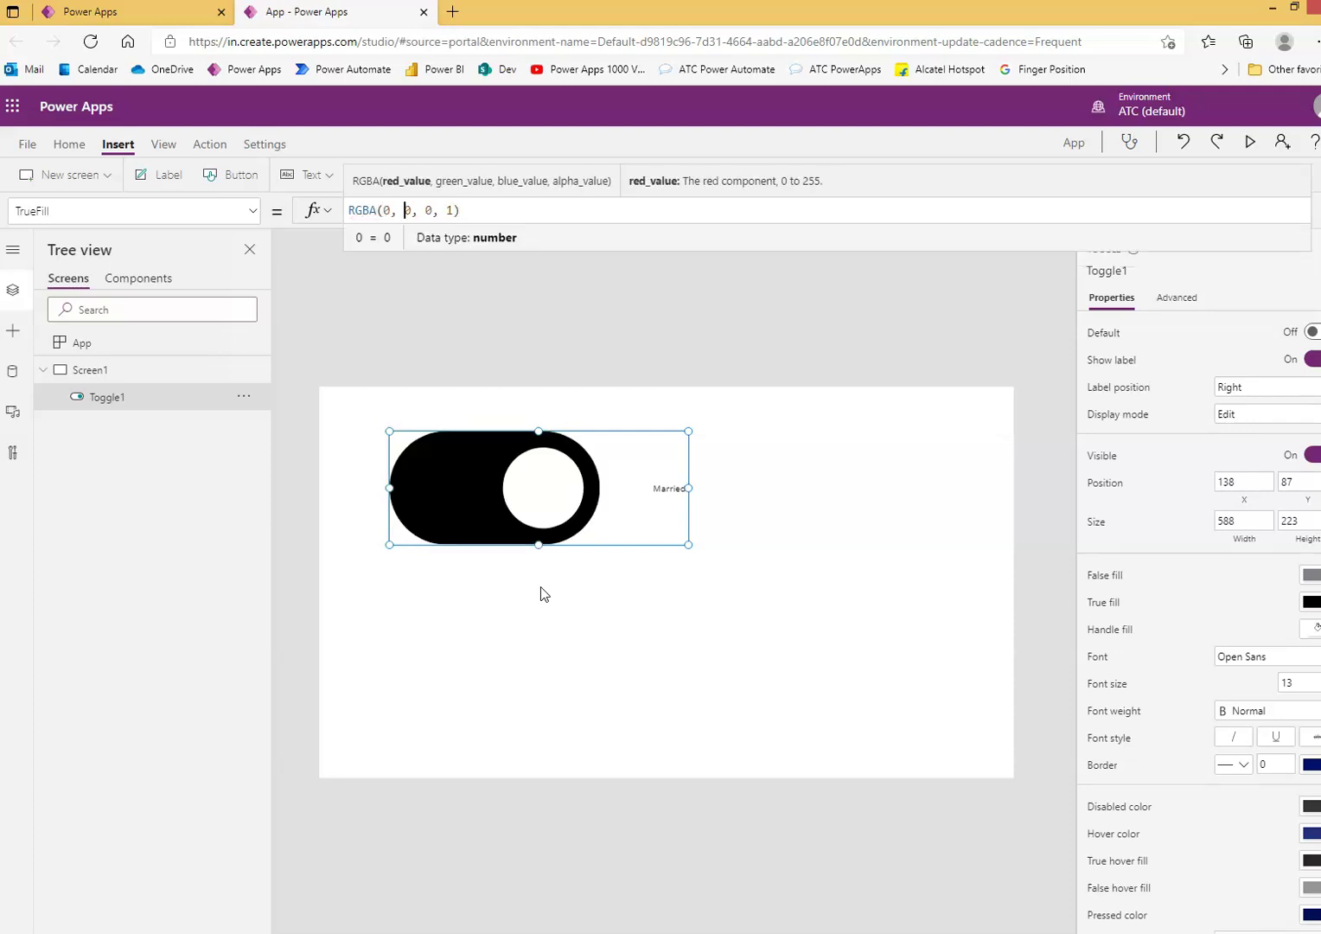
pyautogui.press('Delete')
pyautogui.write('255')
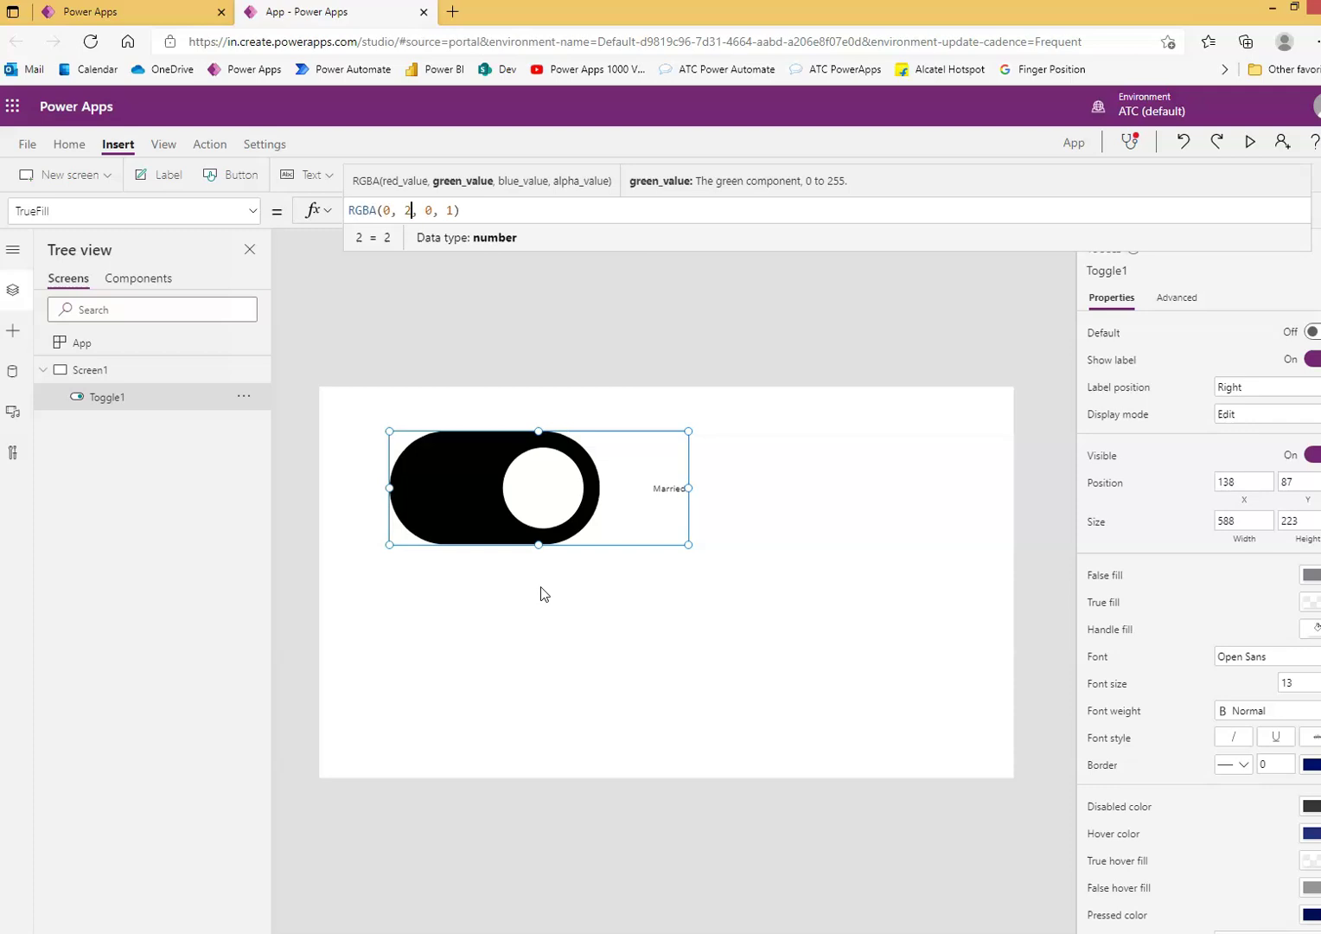
pyautogui.click(541, 589)
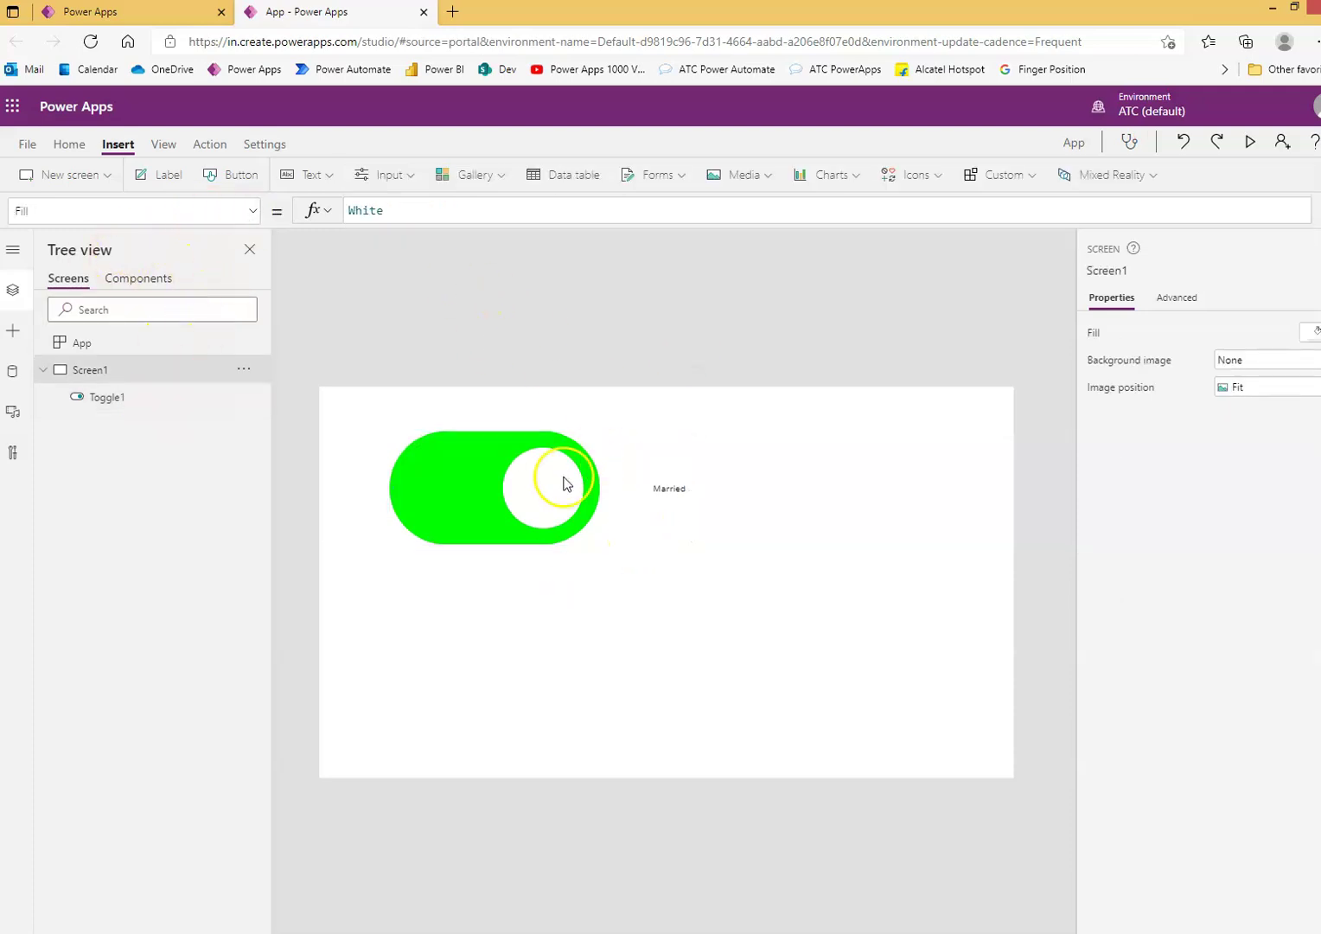
# Set Toggle1's FalseFill formula to RGBA(255, 0, 0, 1) for a red off-state.
pyautogui.click(473, 486)
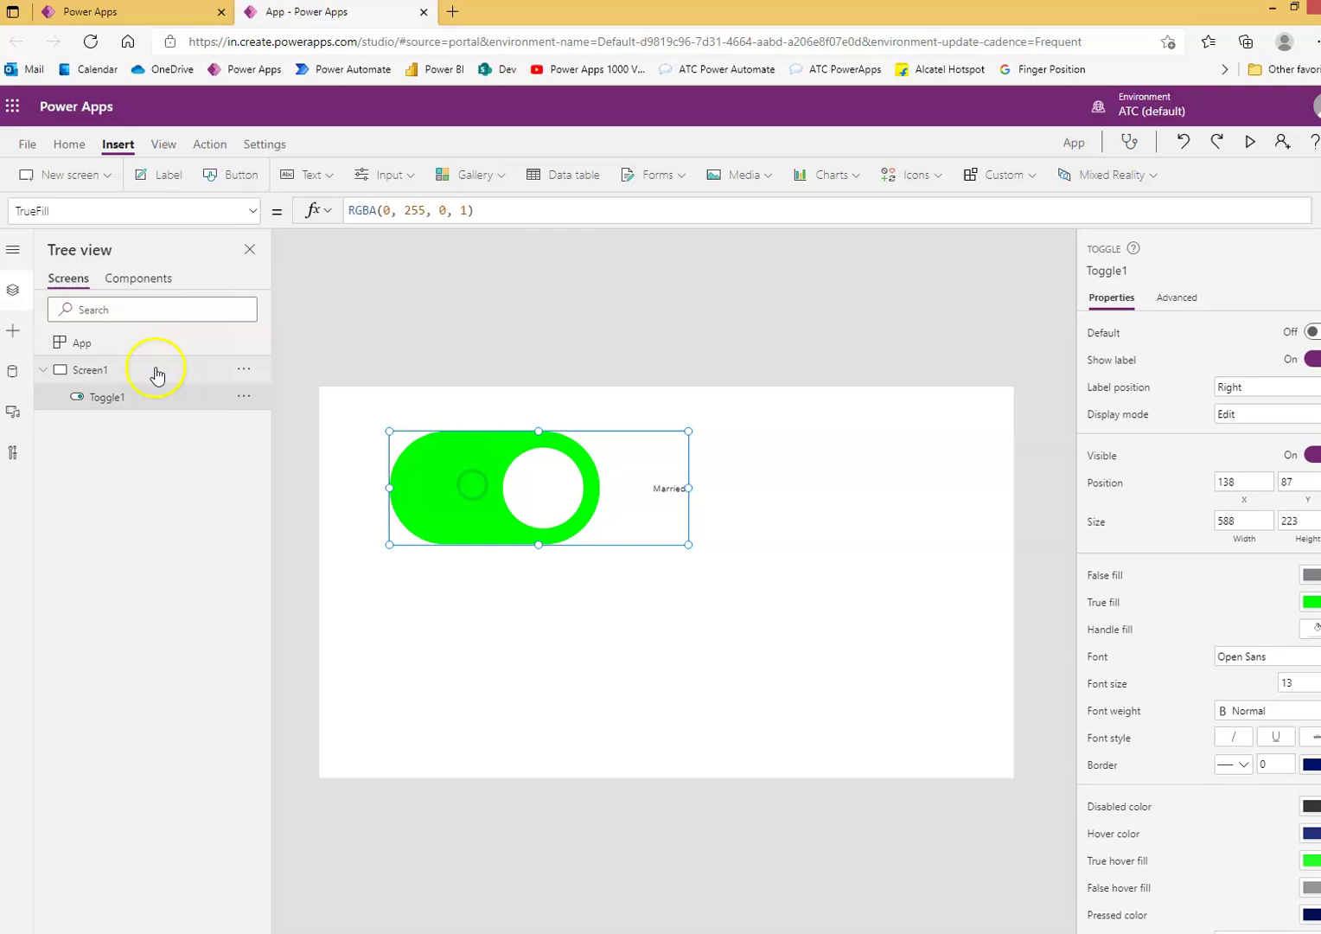
pyautogui.click(250, 211)
pyautogui.scroll(2, 100, 434)
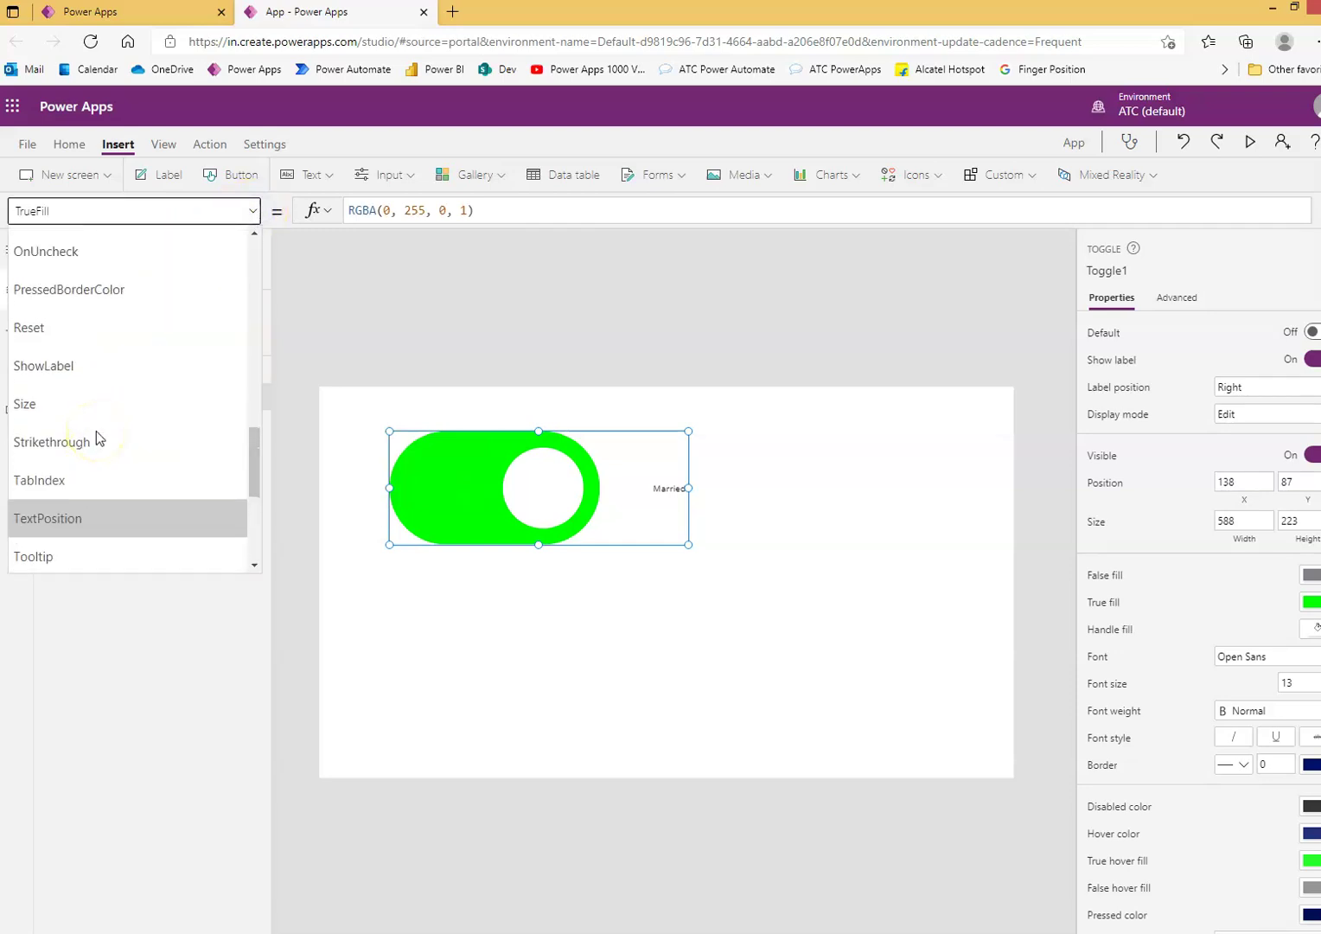
pyautogui.scroll(3, 102, 434)
pyautogui.scroll(2, 108, 434)
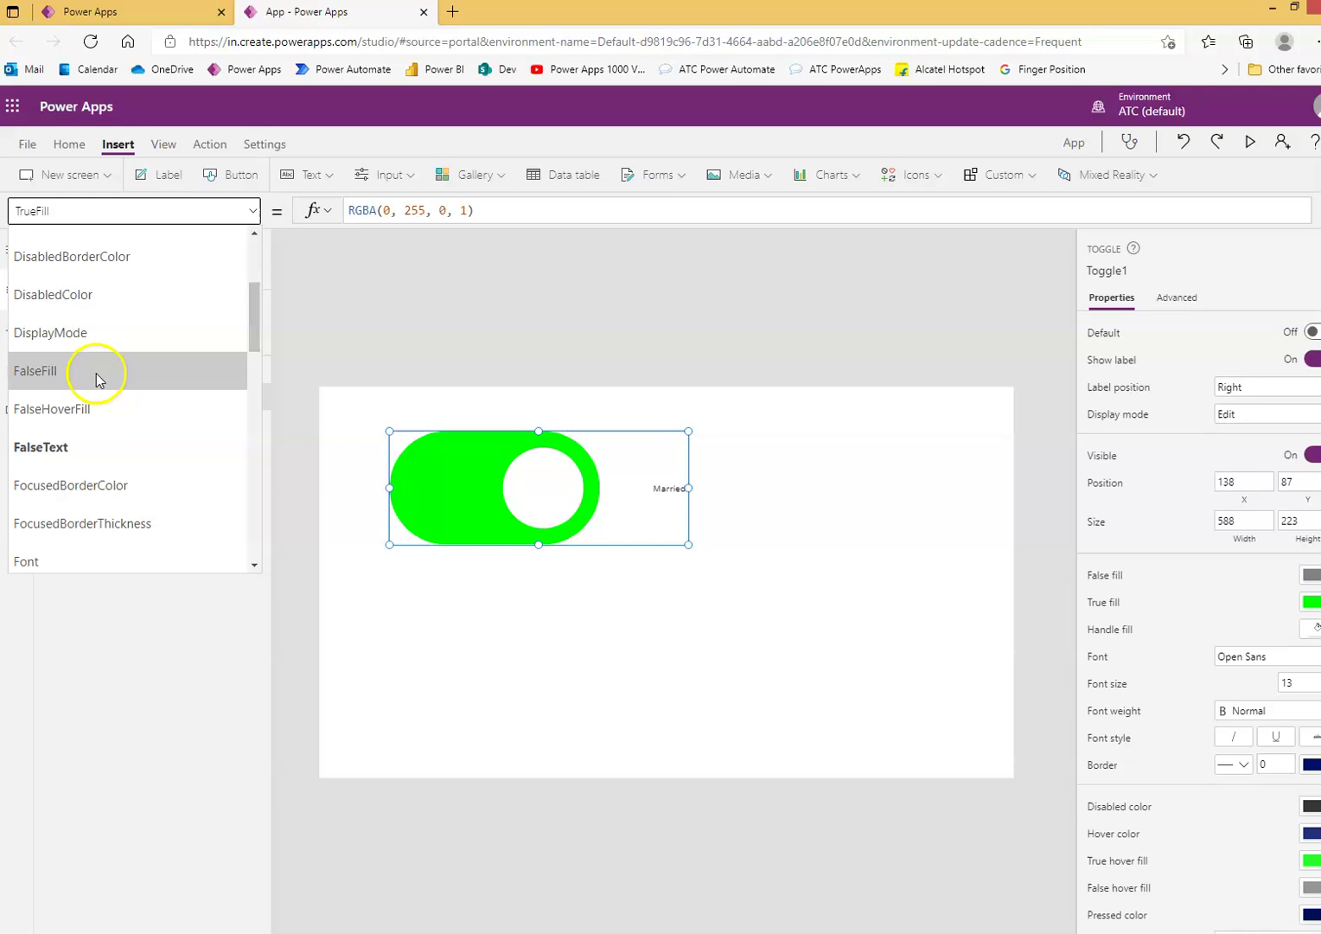
pyautogui.click(35, 371)
pyautogui.click(393, 210)
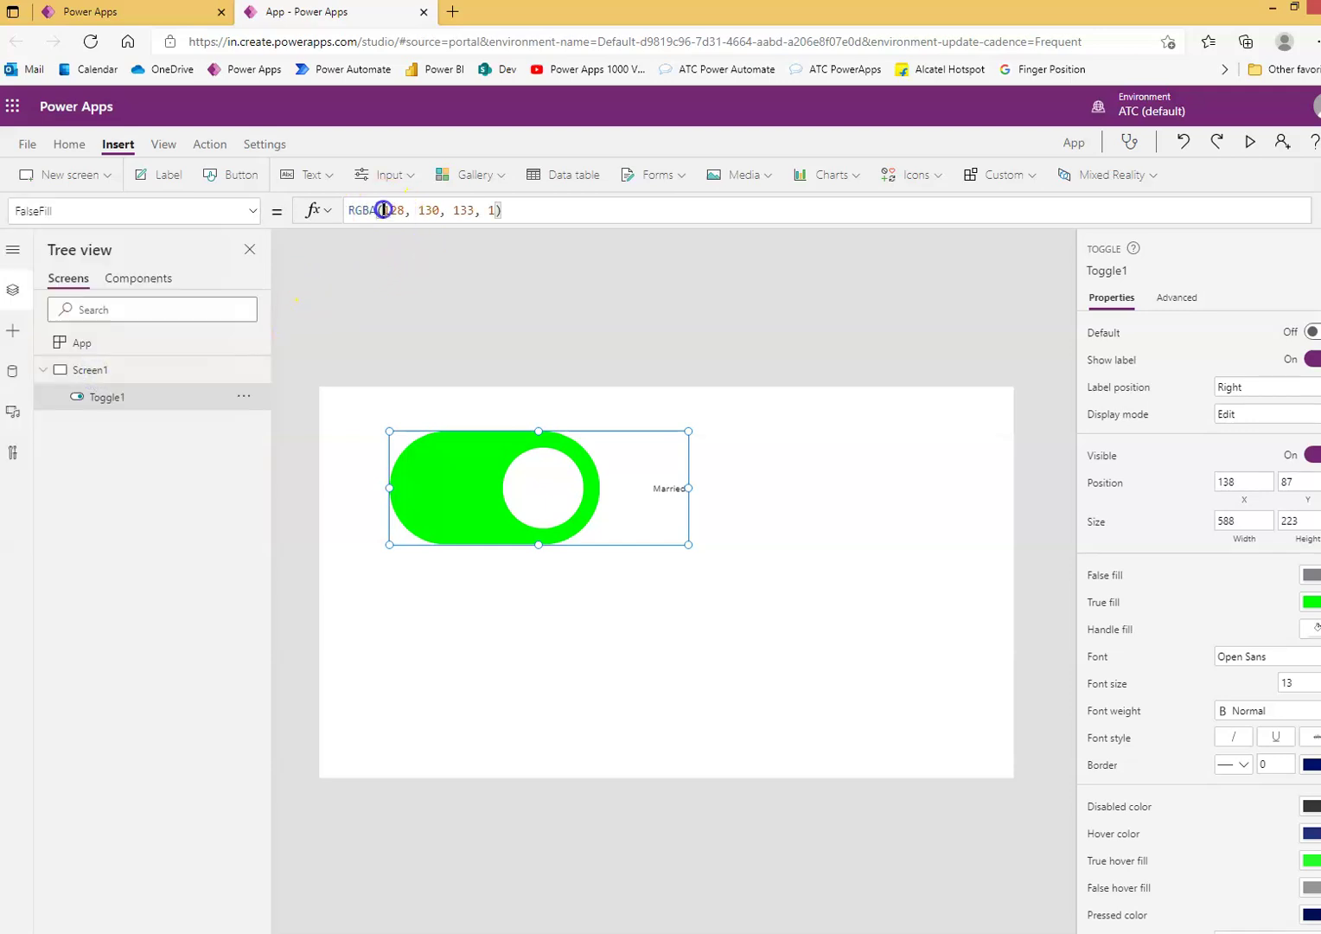
pyautogui.press('BackSpace')
pyautogui.press('BackSpace')
pyautogui.press('Delete')
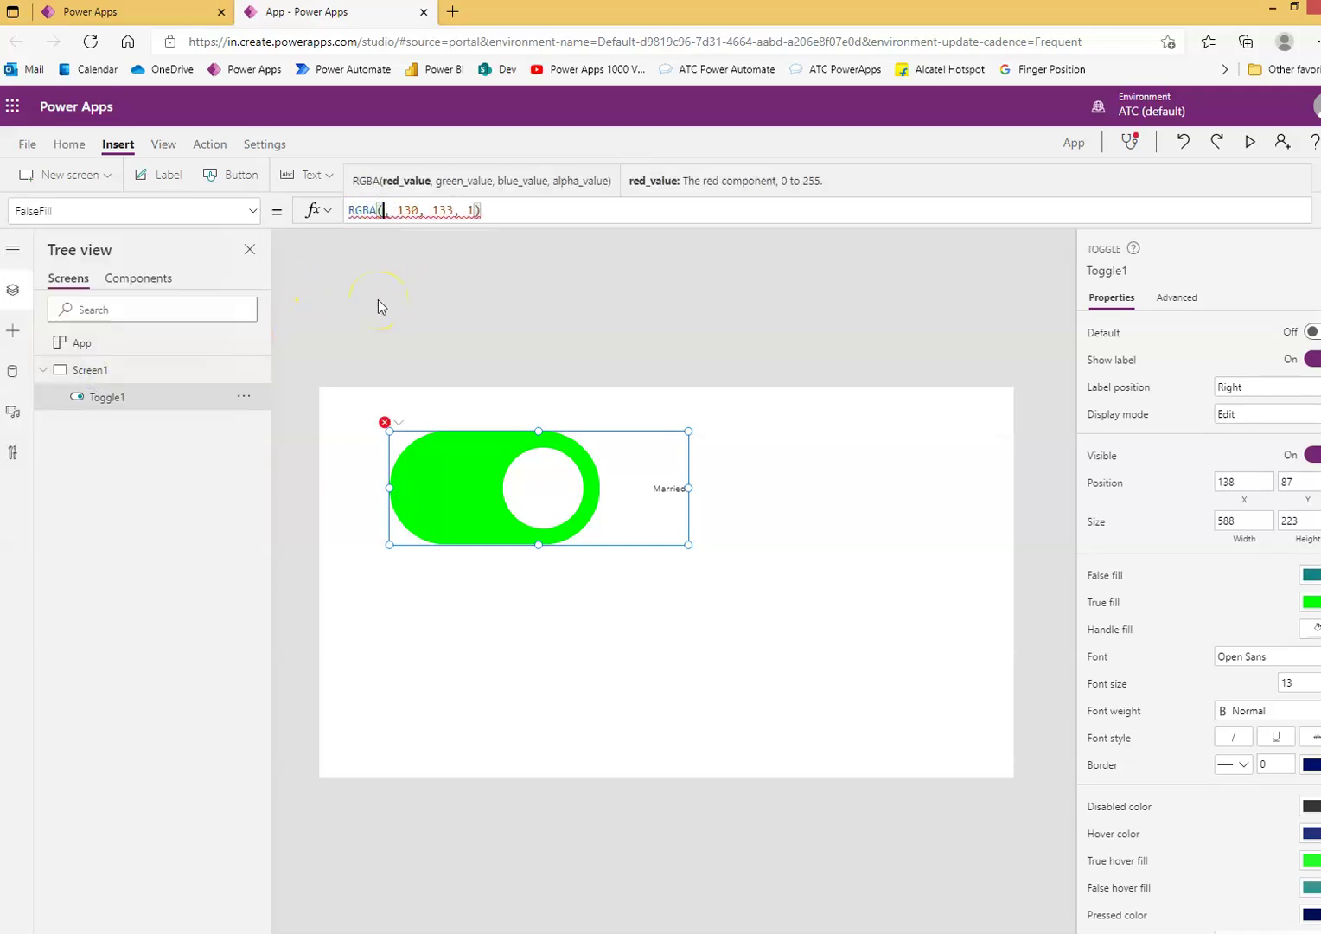
pyautogui.write('255')
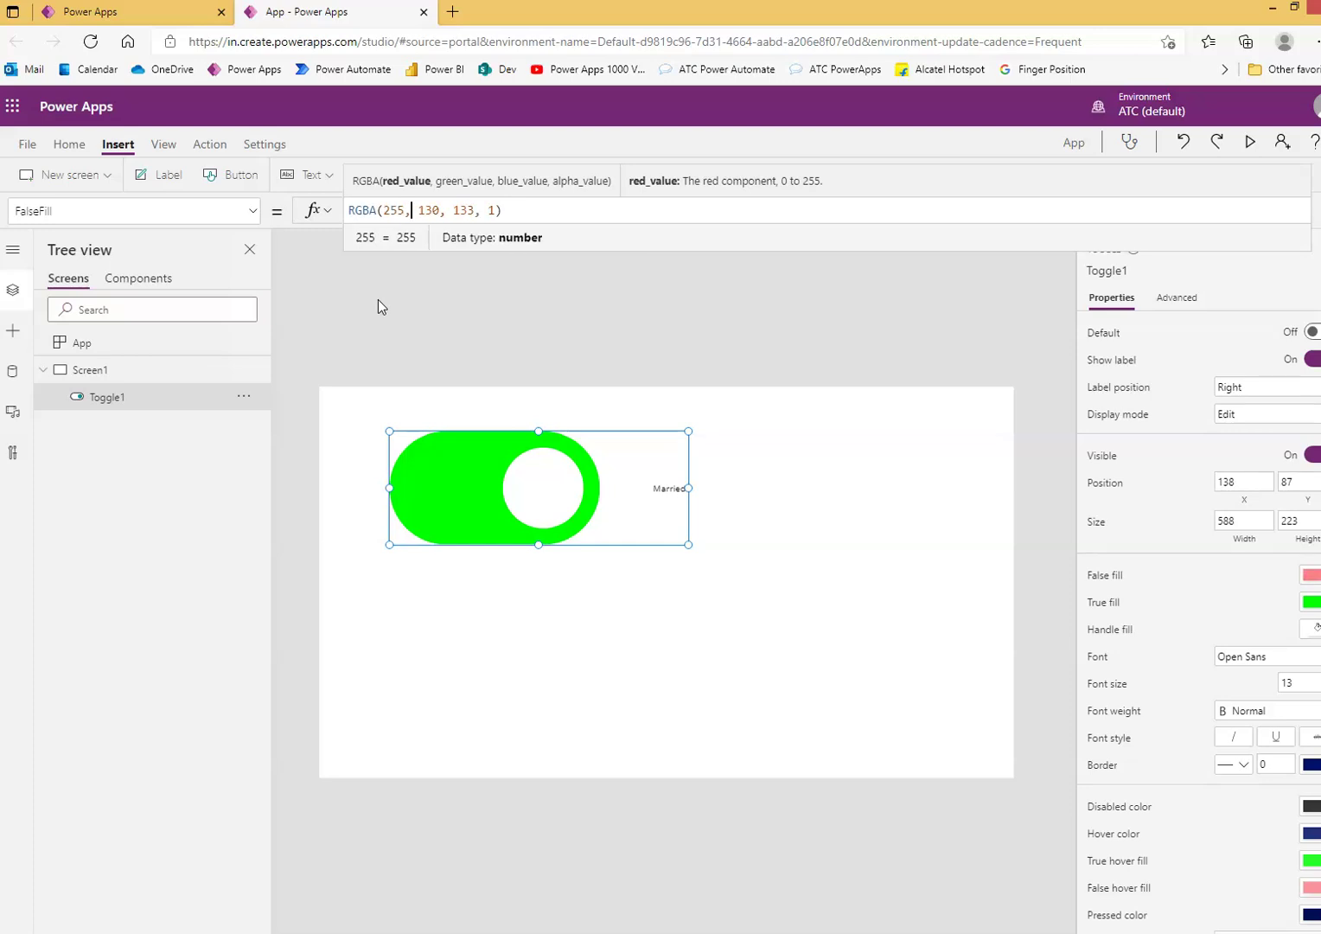
pyautogui.press('Right')
pyautogui.press('Right')
pyautogui.press('Delete')
pyautogui.press('Delete')
pyautogui.press('Delete')
pyautogui.write('0')
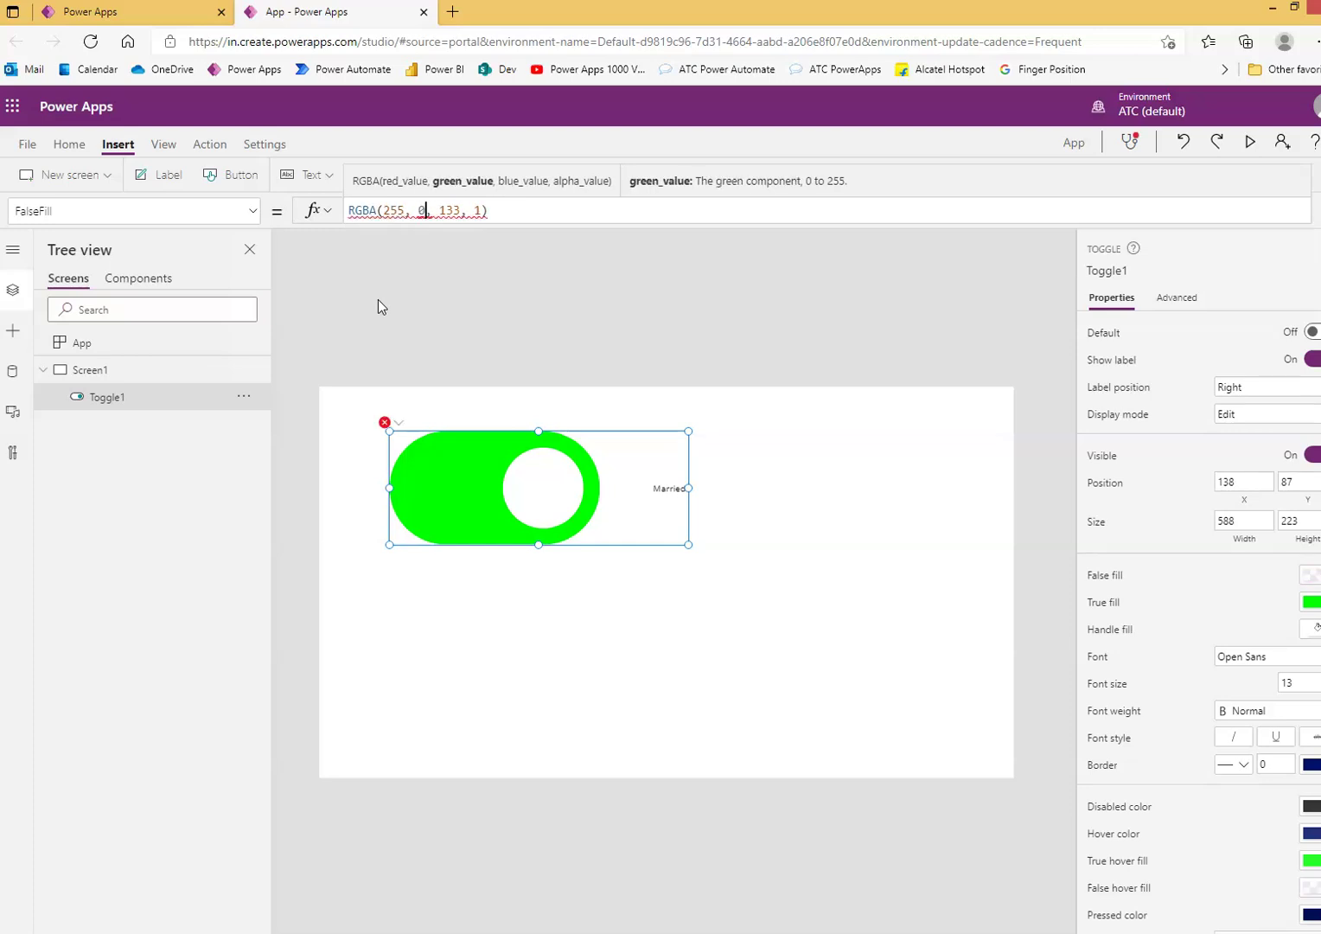
pyautogui.press('Right')
pyautogui.press('Right')
pyautogui.press('Delete')
pyautogui.press('Delete')
pyautogui.press('Delete')
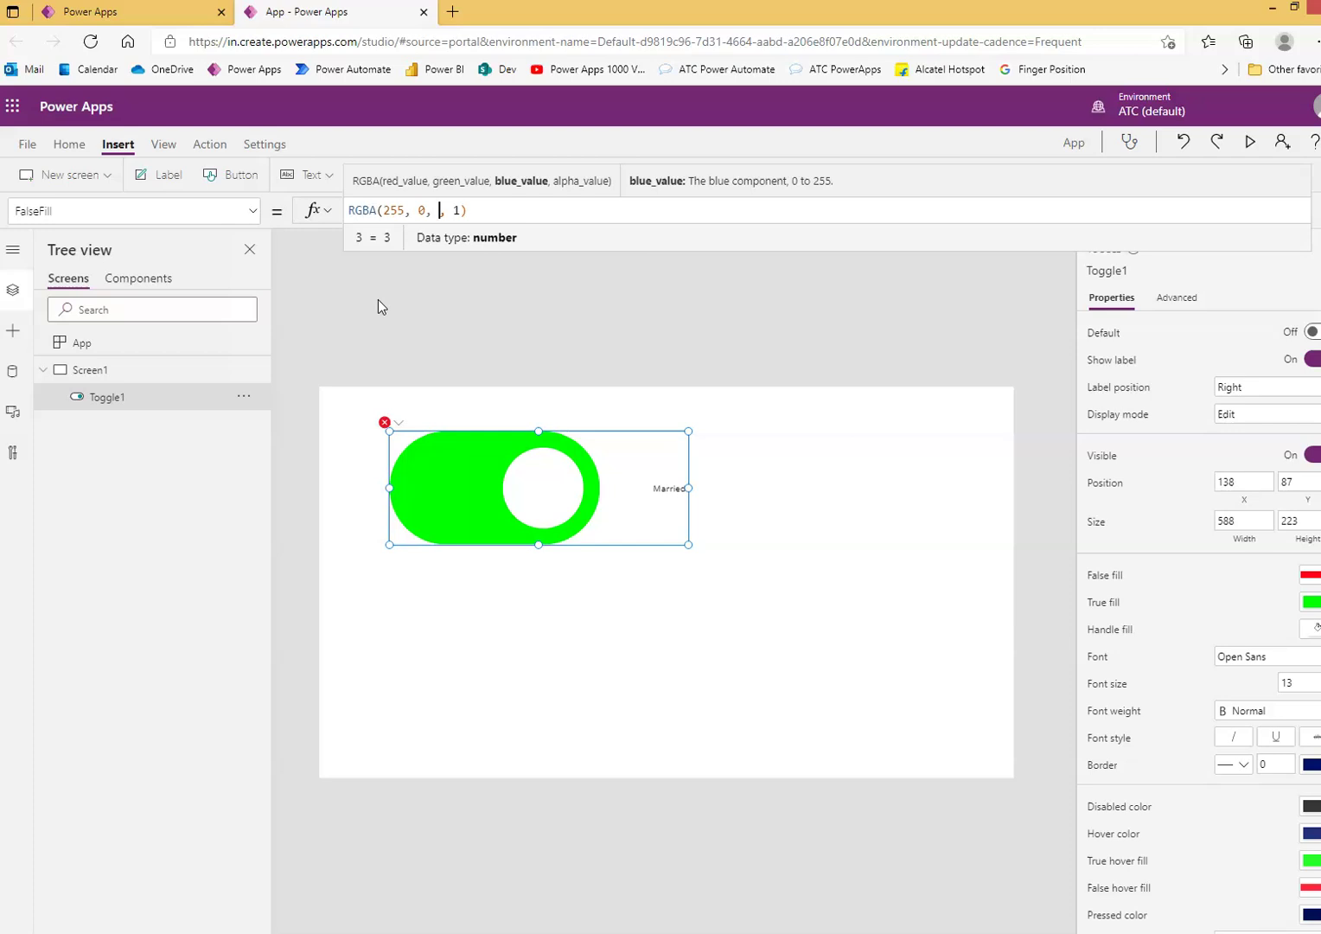
pyautogui.write('0')
# Preview the app with the toggle switched off, red and reading UnMarried, then exit preview.
pyautogui.click(682, 615)
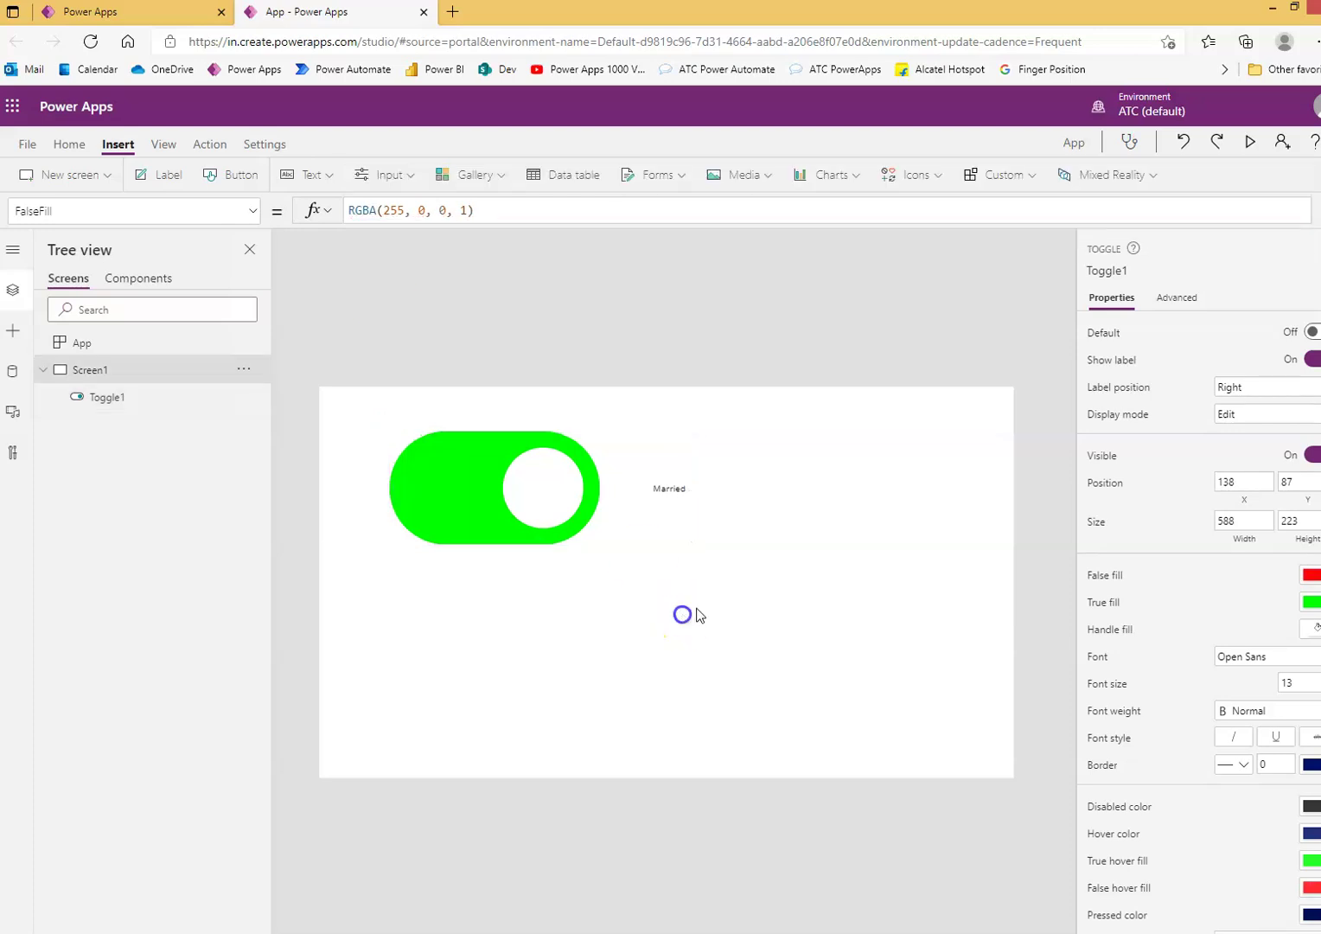
pyautogui.click(1249, 141)
pyautogui.click(543, 384)
pyautogui.click(470, 351)
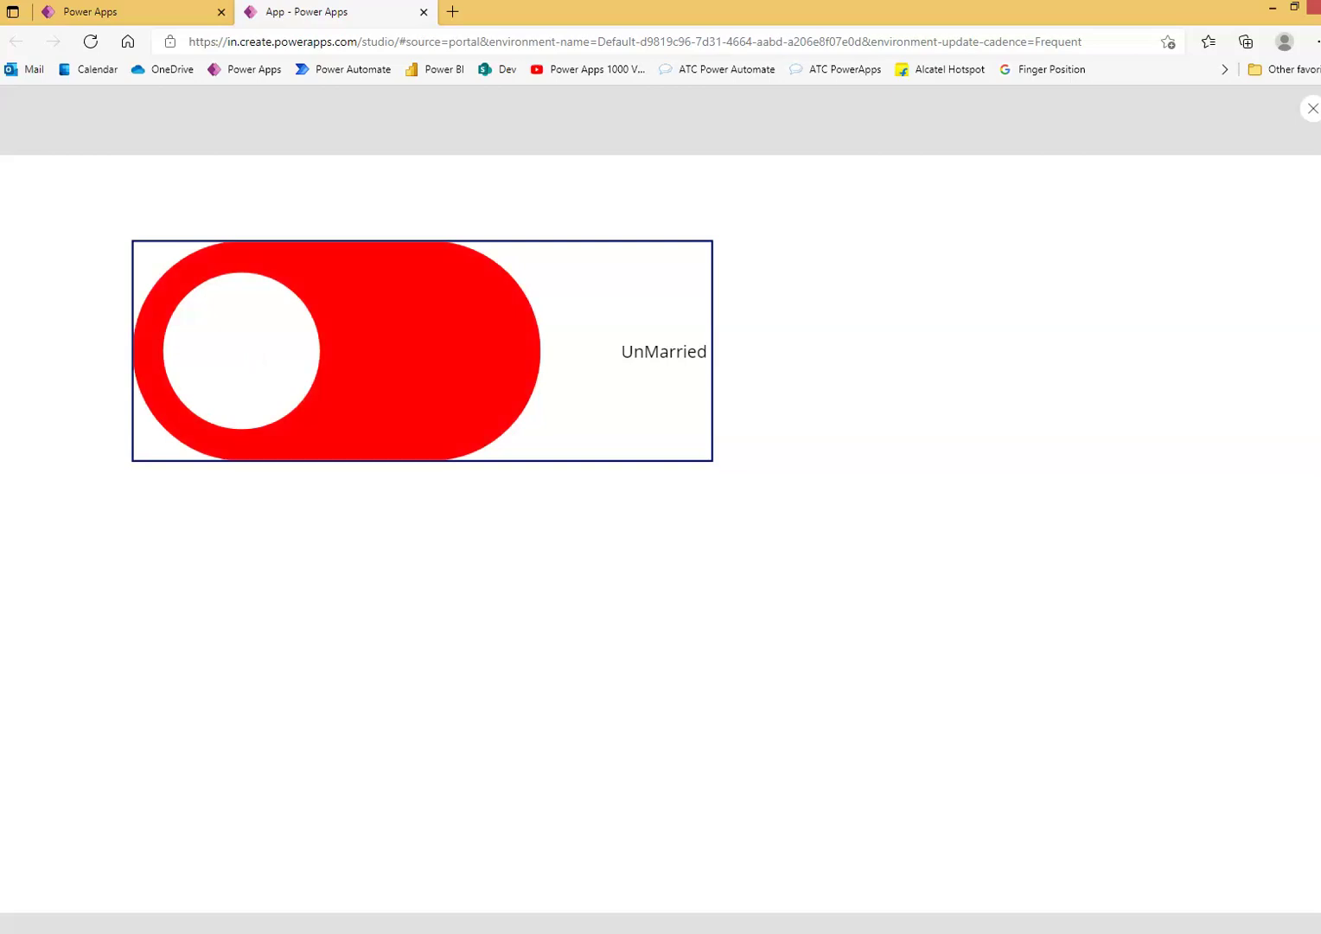
pyautogui.click(1311, 108)
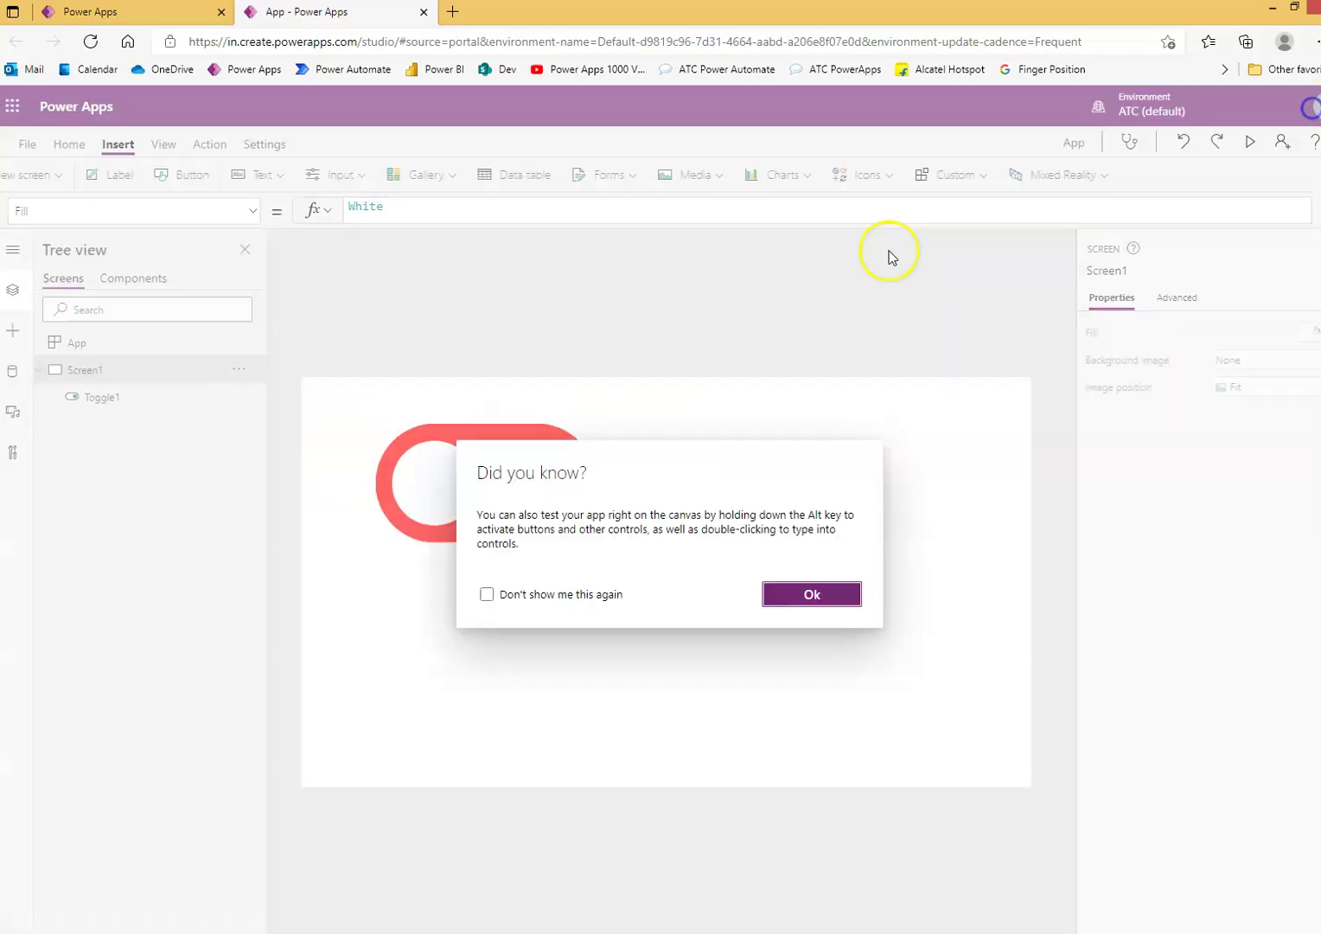
pyautogui.click(813, 595)
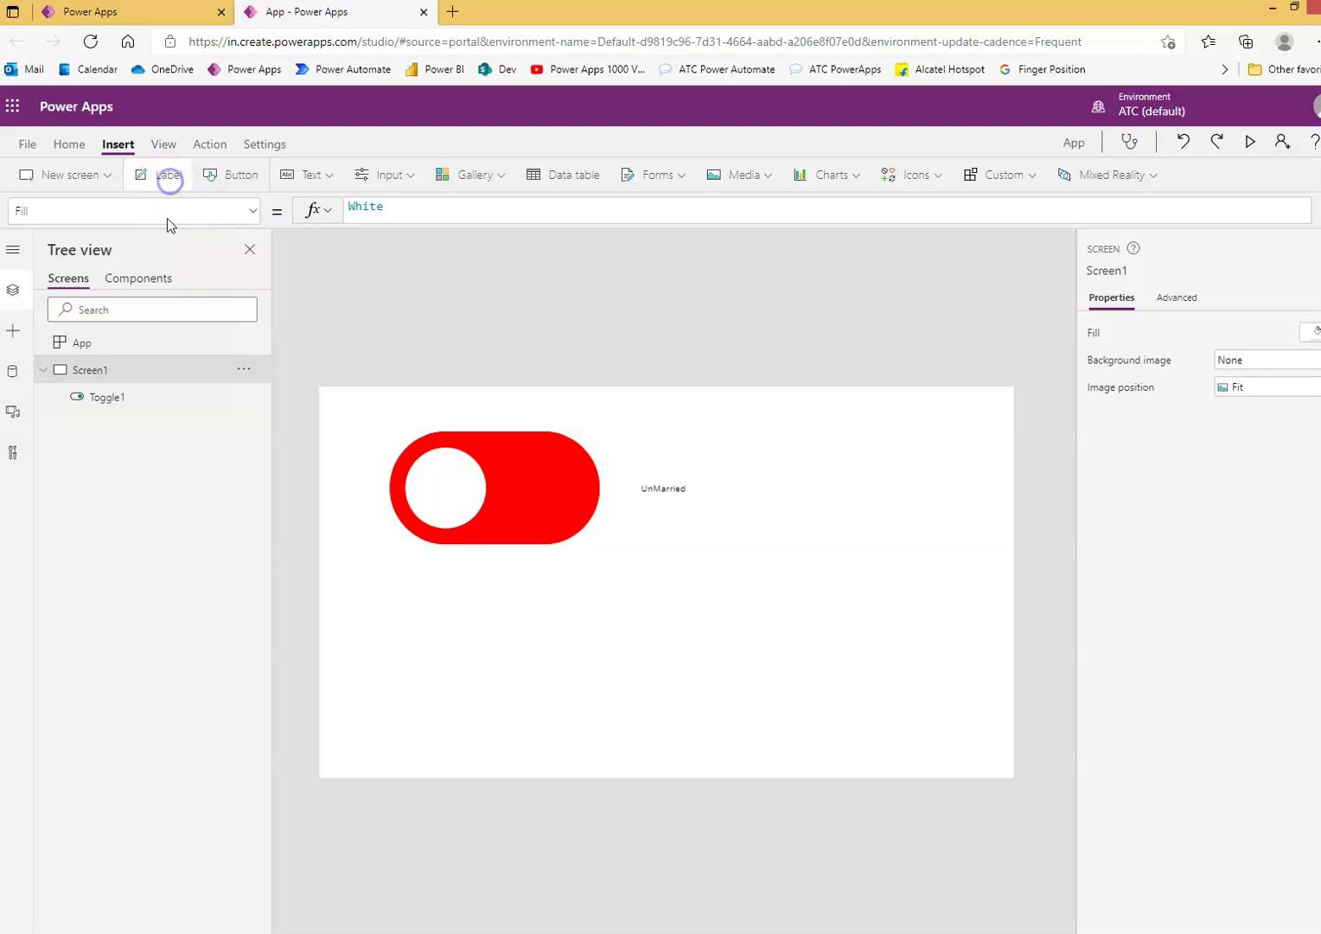
# Place a label right of the toggle with Text Toggle1.Value, currently showing false.
pyautogui.click(167, 175)
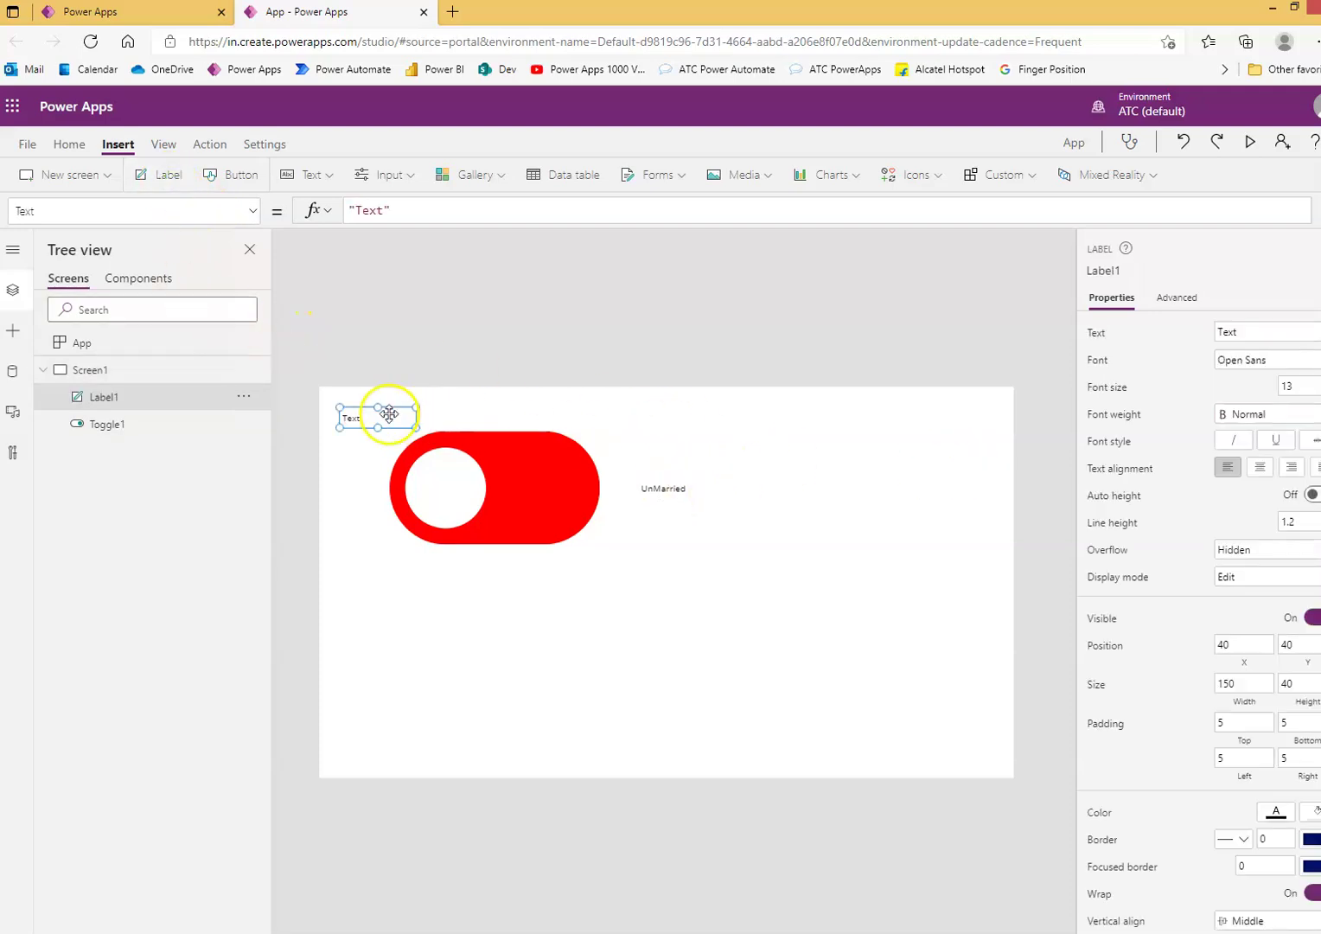
pyautogui.moveTo(389, 414); pyautogui.dragTo(873, 484)
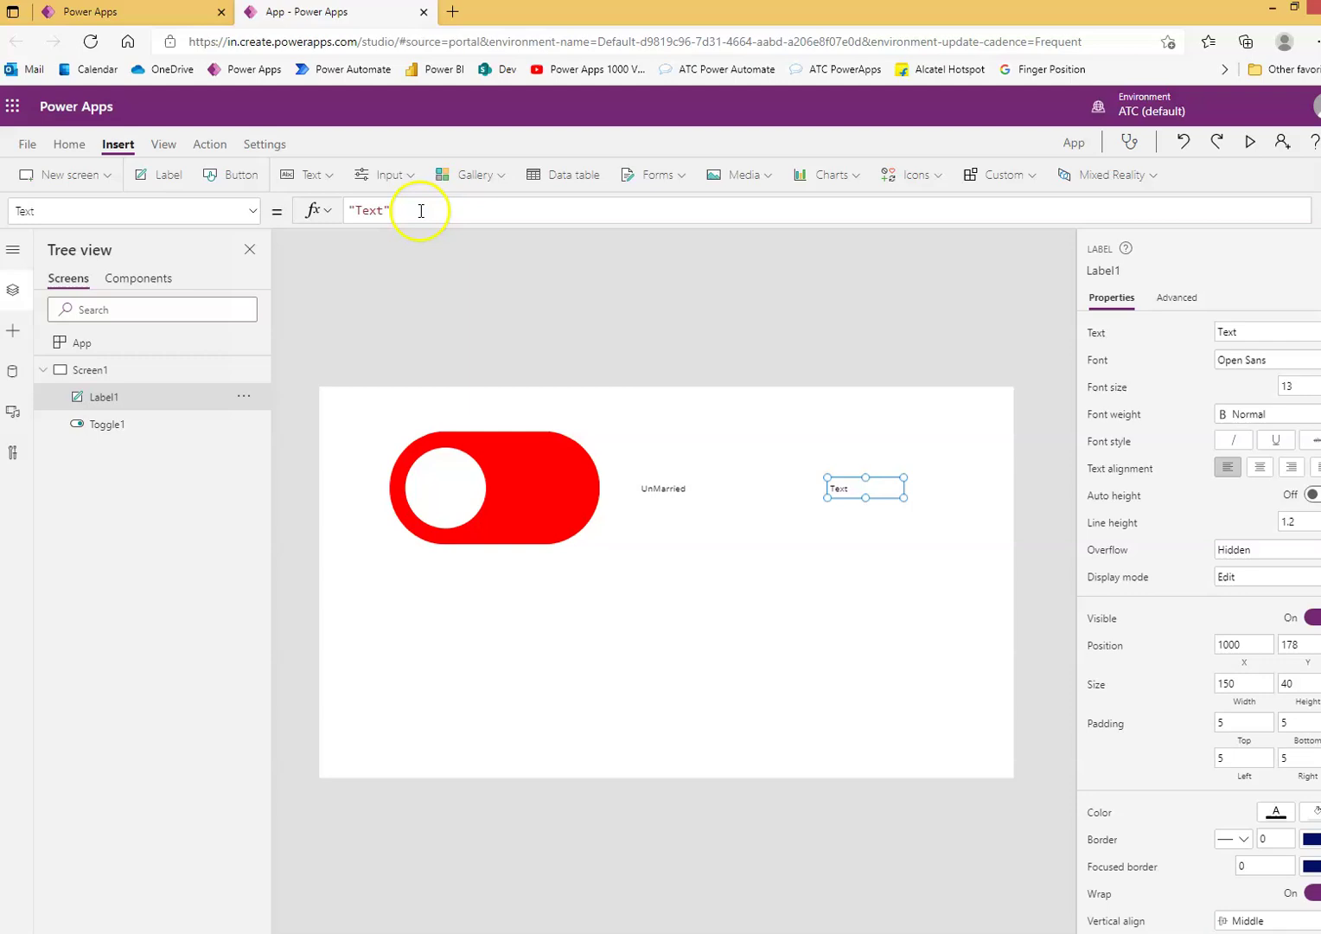
pyautogui.moveTo(421, 211); pyautogui.dragTo(309, 211)
pyautogui.write('Toggle1')
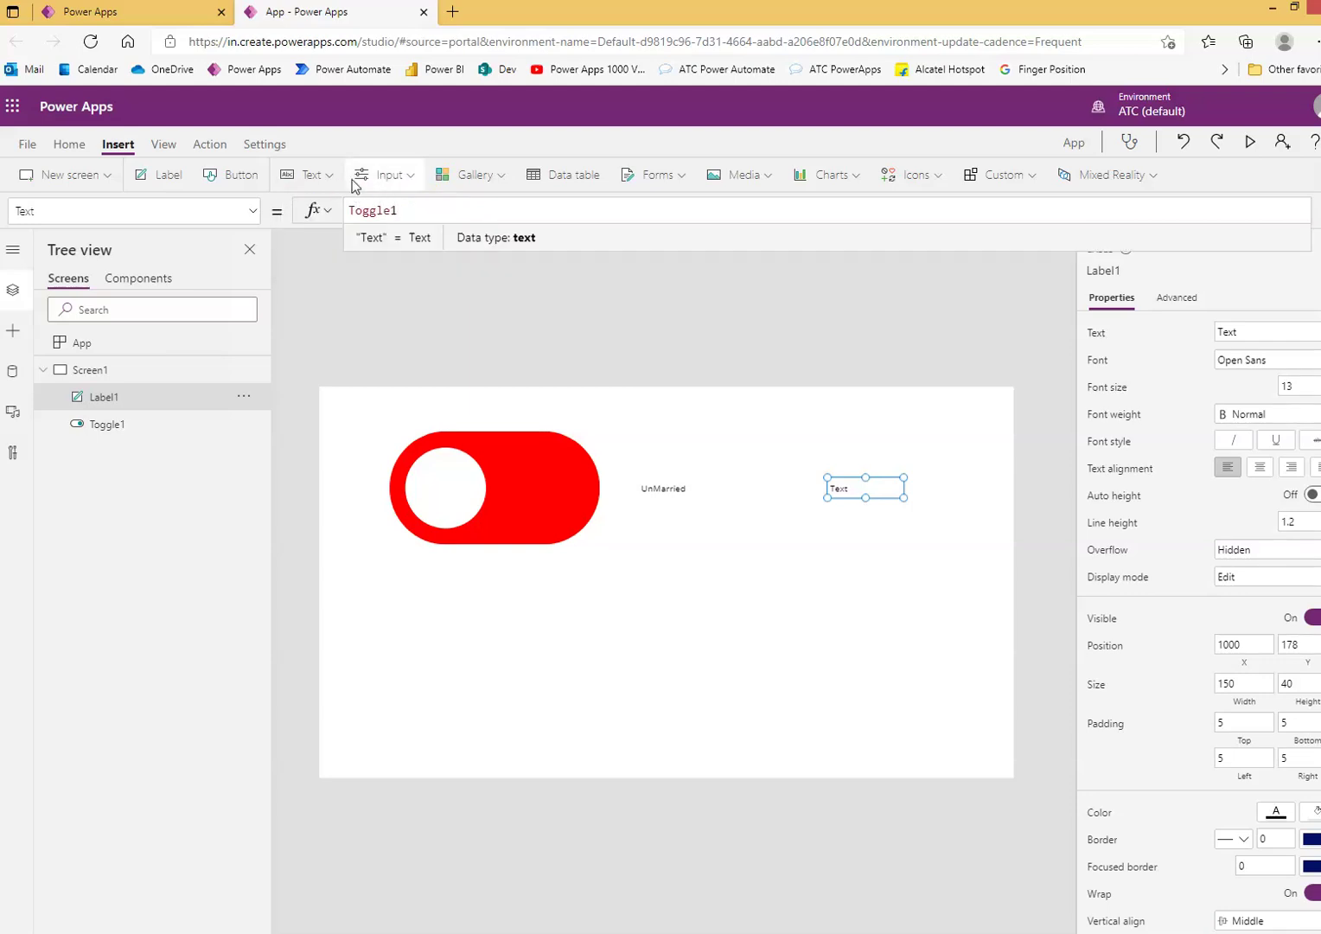
pyautogui.write('.')
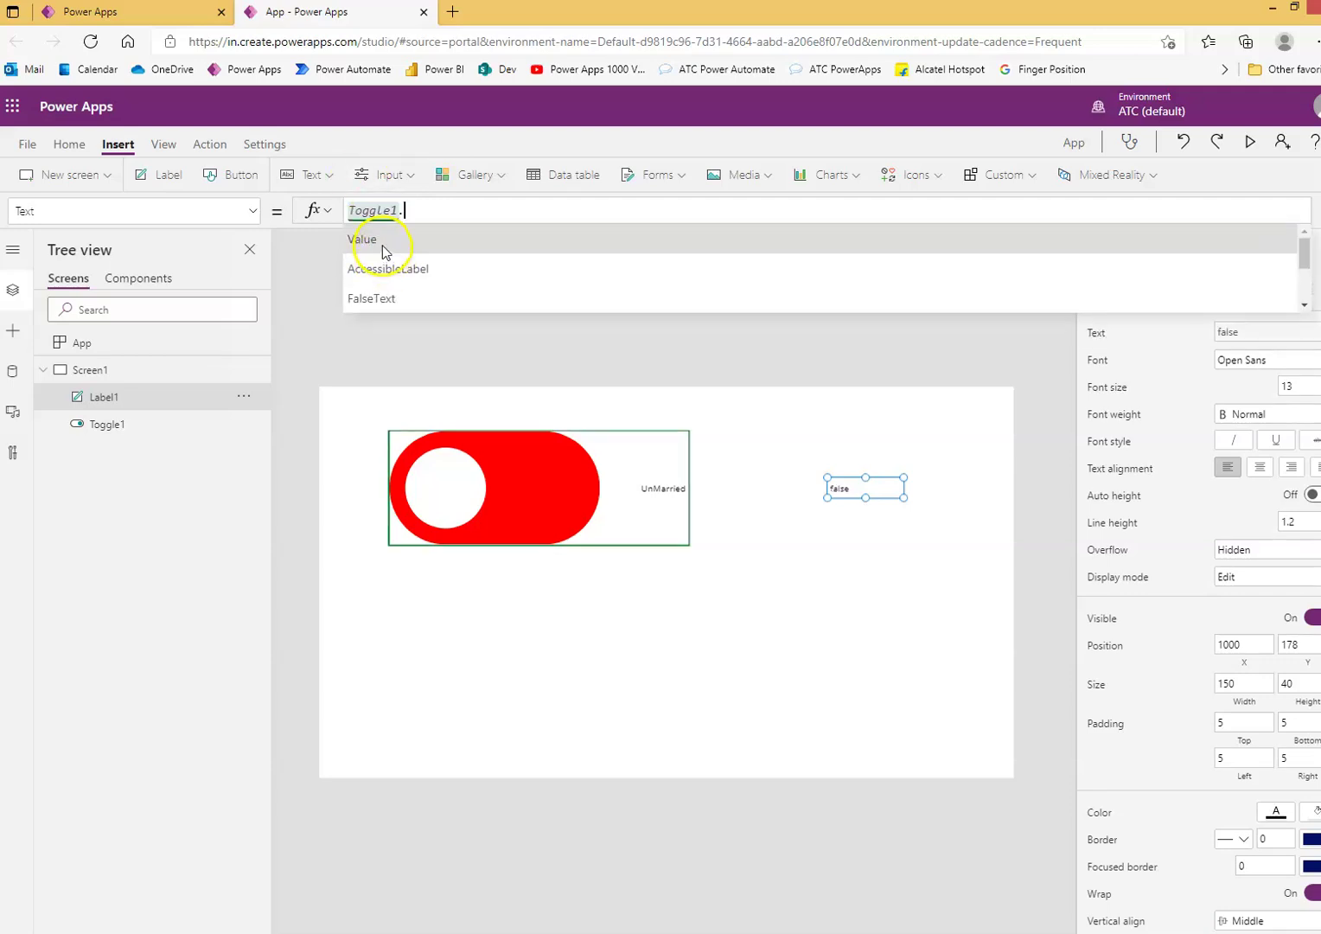
pyautogui.click(382, 240)
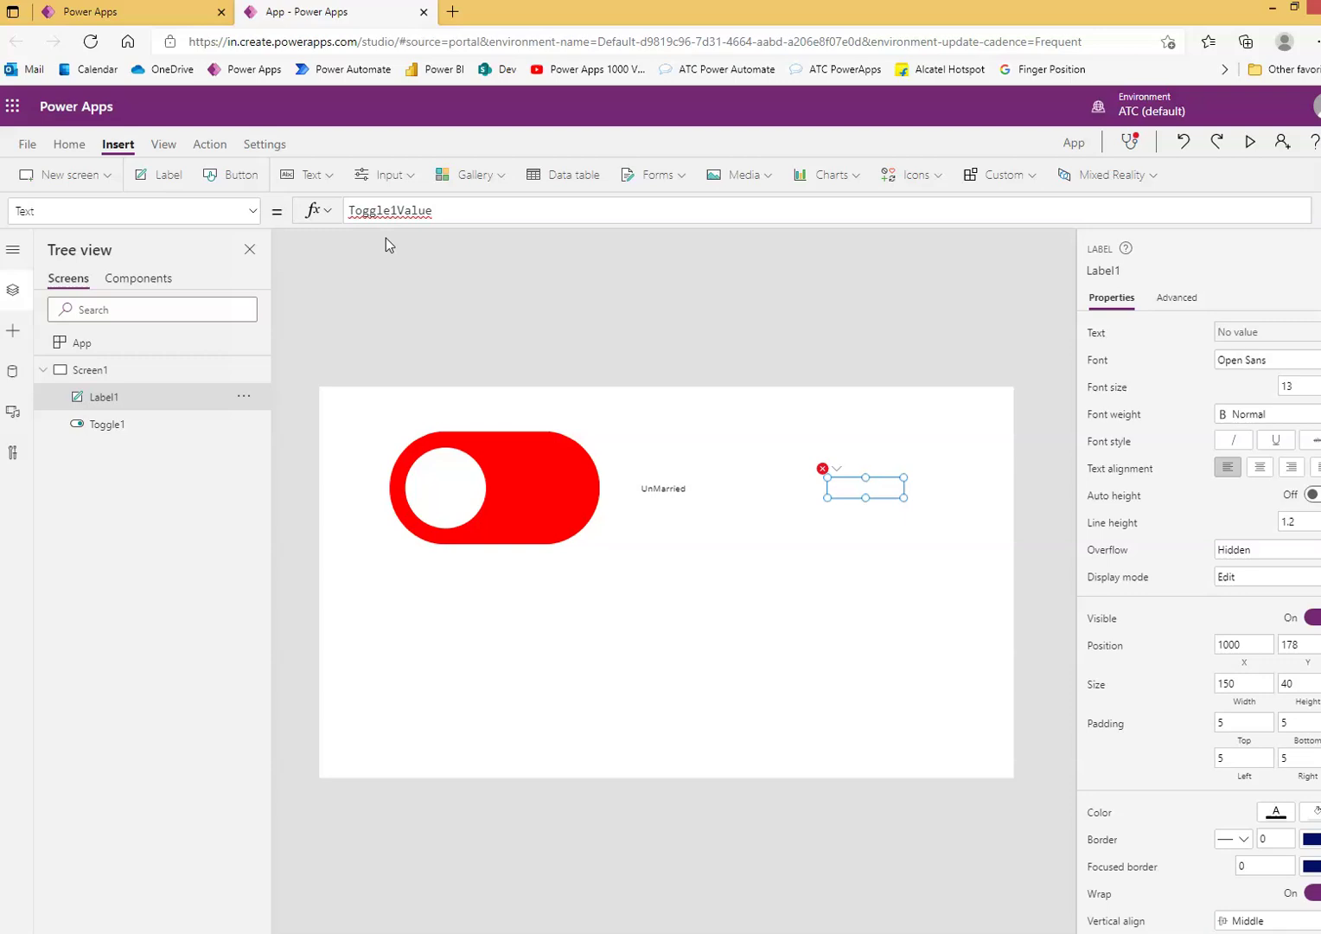
pyautogui.click(395, 211)
pyautogui.write('.')
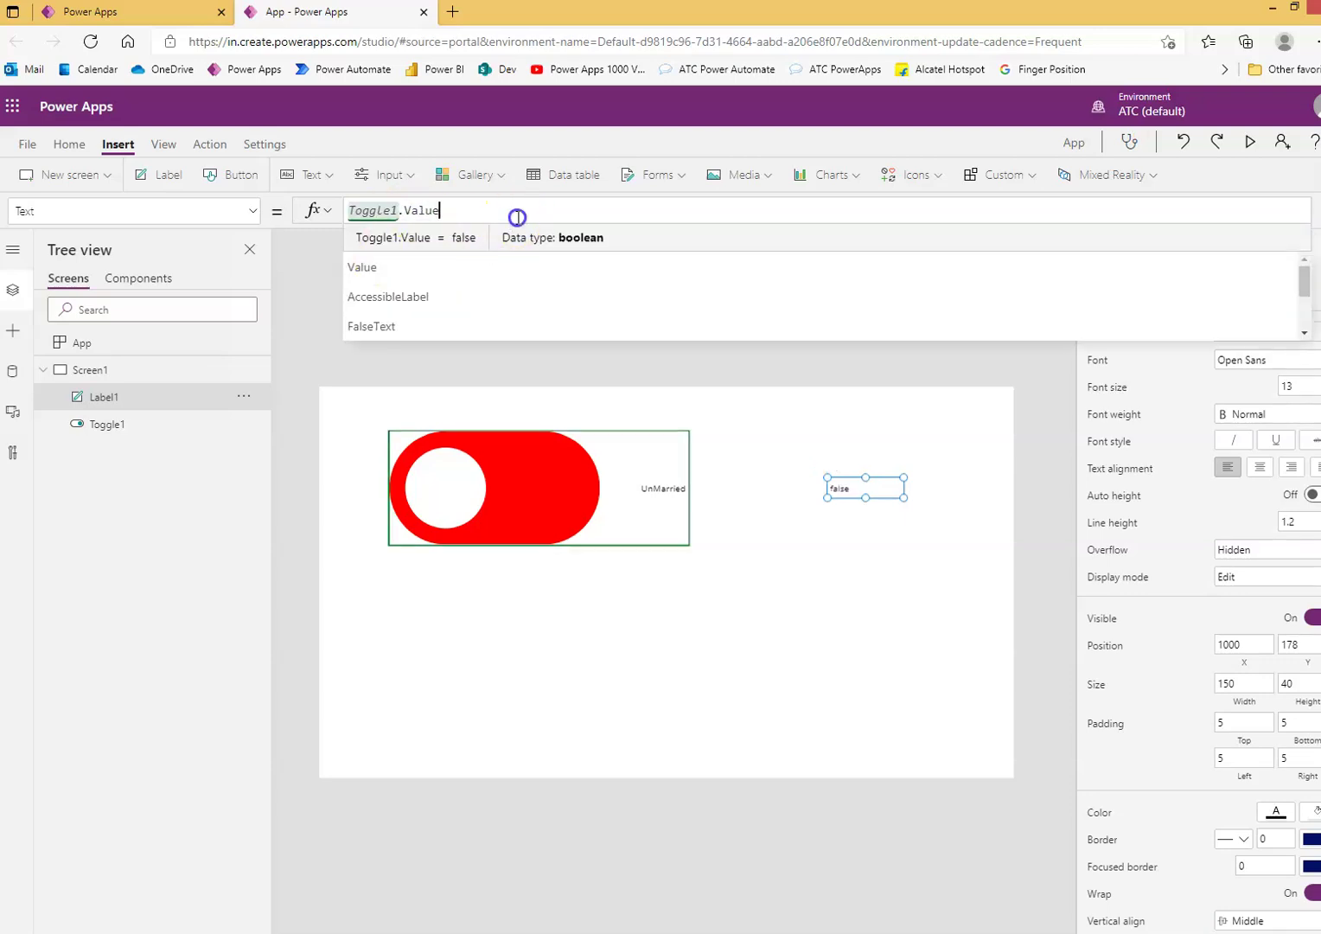
pyautogui.click(518, 213)
pyautogui.click(826, 556)
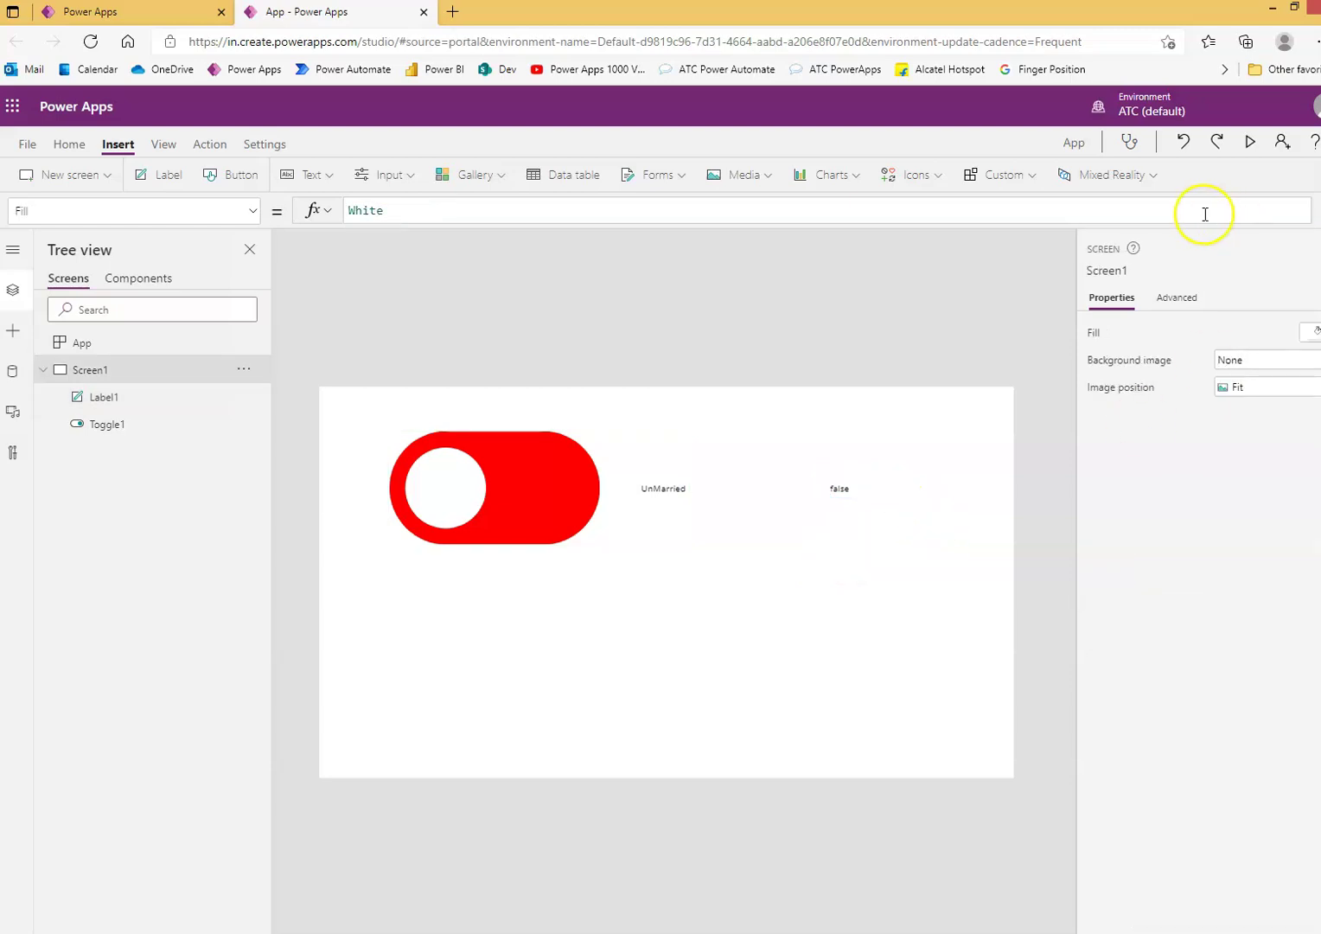
# Preview the app with the toggle on, green, Married, and the label reading true.
pyautogui.click(1257, 145)
pyautogui.click(331, 359)
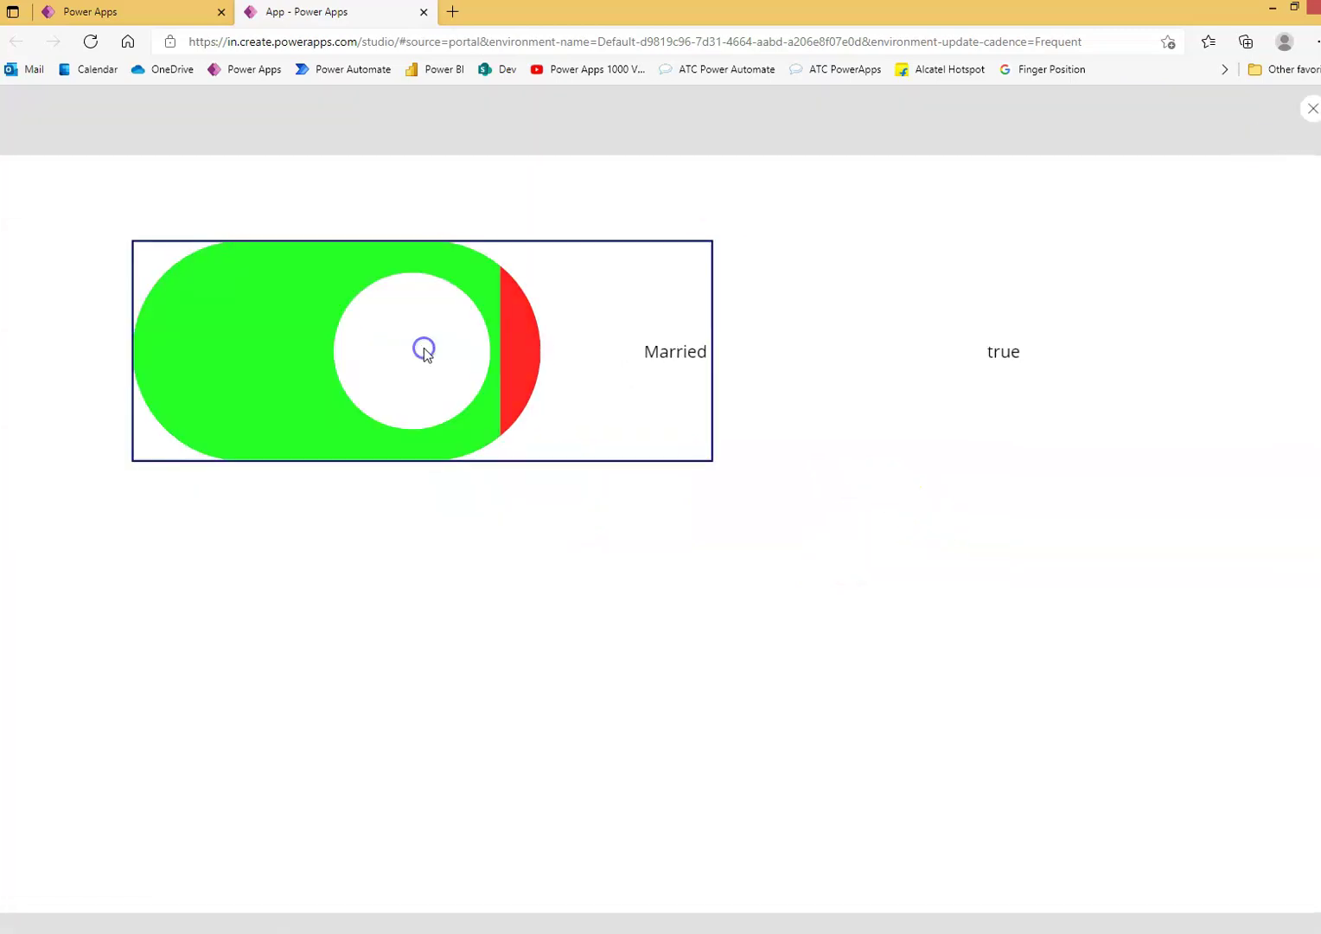
pyautogui.click(302, 339)
pyautogui.click(361, 335)
pyautogui.click(357, 355)
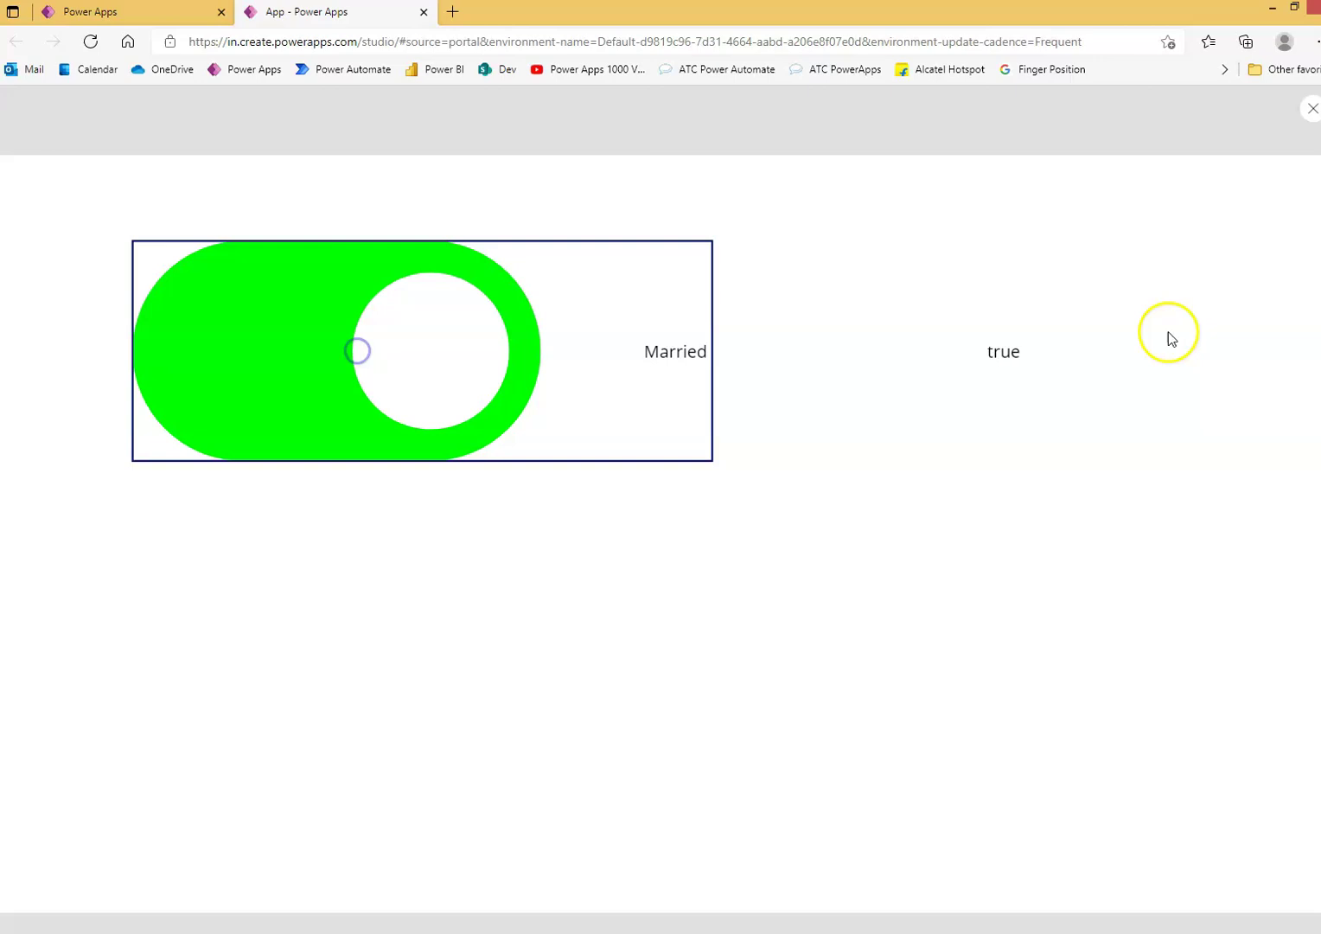
pyautogui.click(1313, 110)
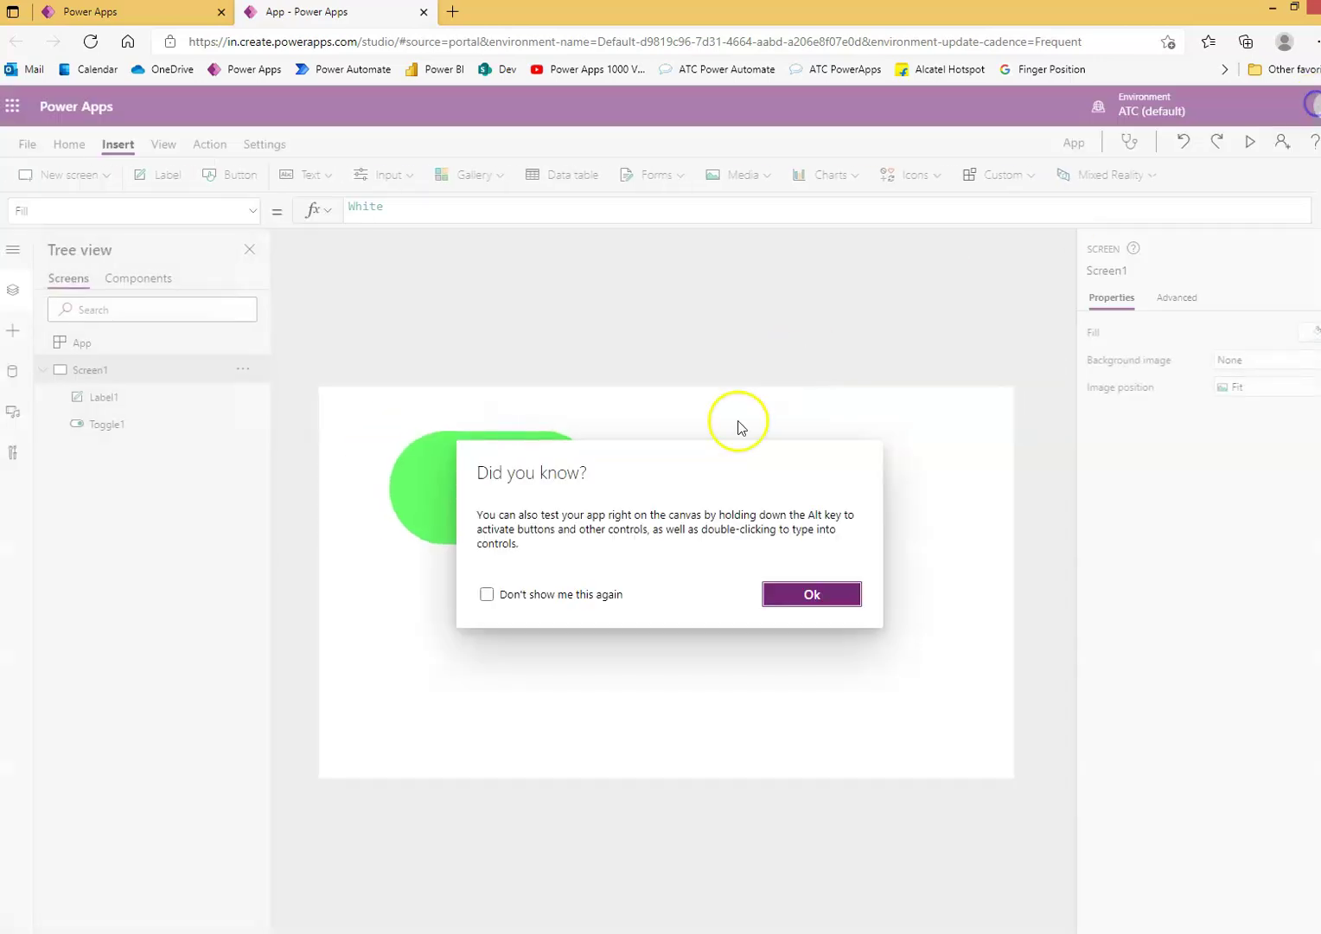
pyautogui.click(810, 592)
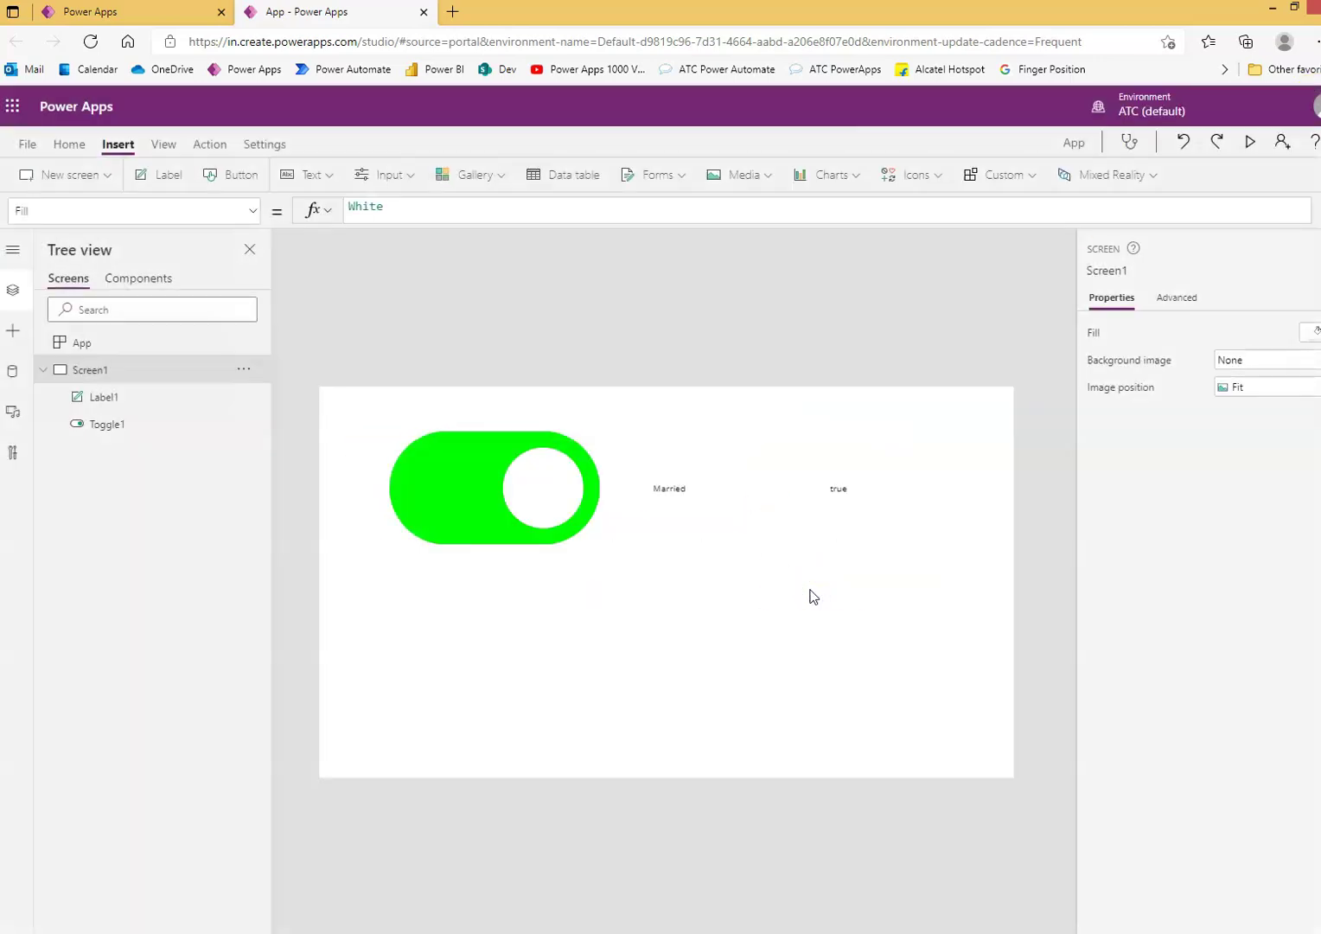
# Shift the true label left and add a label to its right with Text Toggle1.TrueText.
pyautogui.click(840, 500)
pyautogui.moveTo(840, 500); pyautogui.dragTo(748, 494)
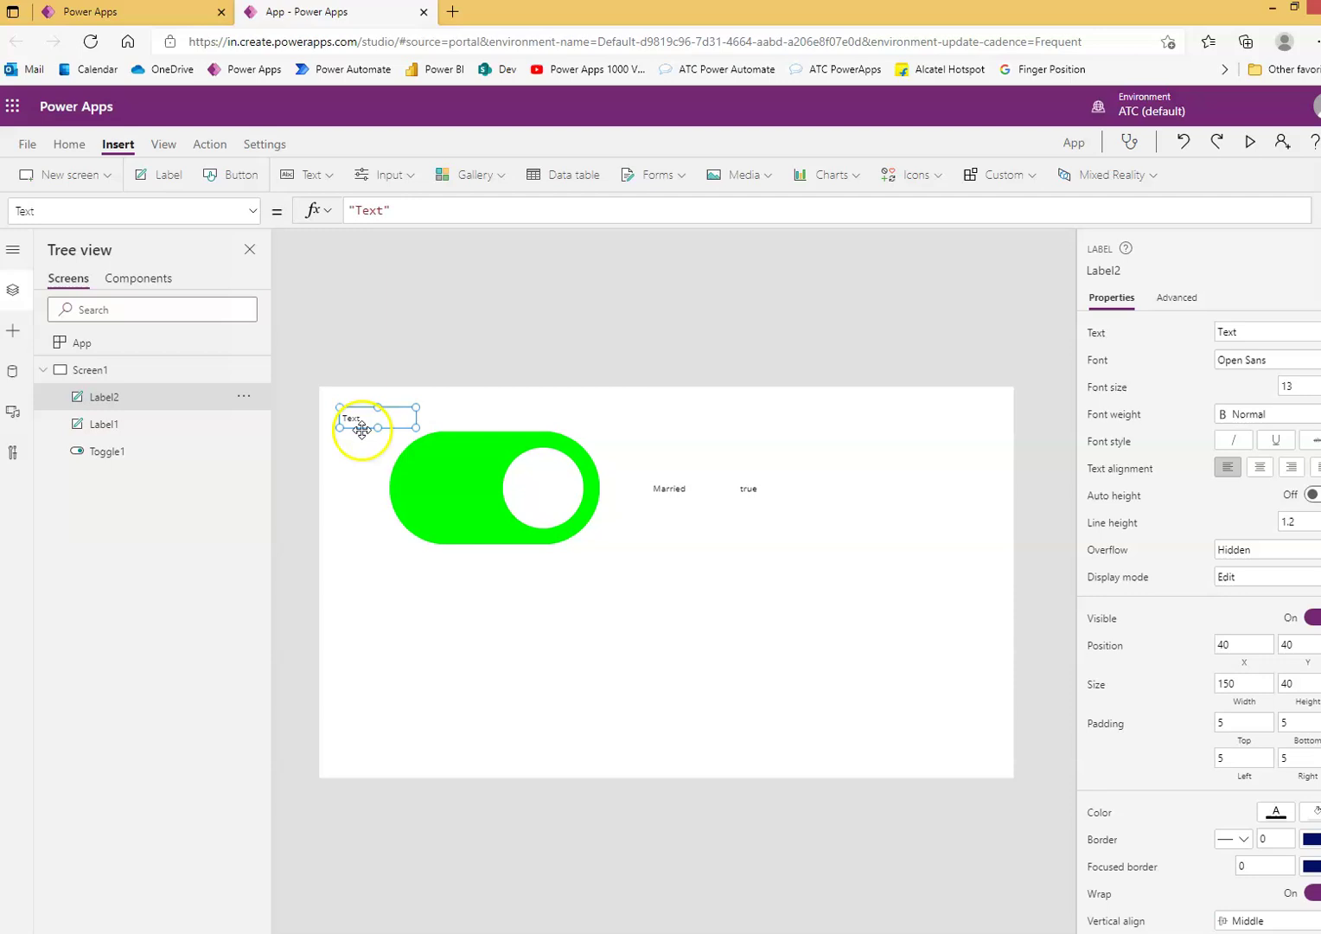
pyautogui.moveTo(361, 428); pyautogui.dragTo(815, 486)
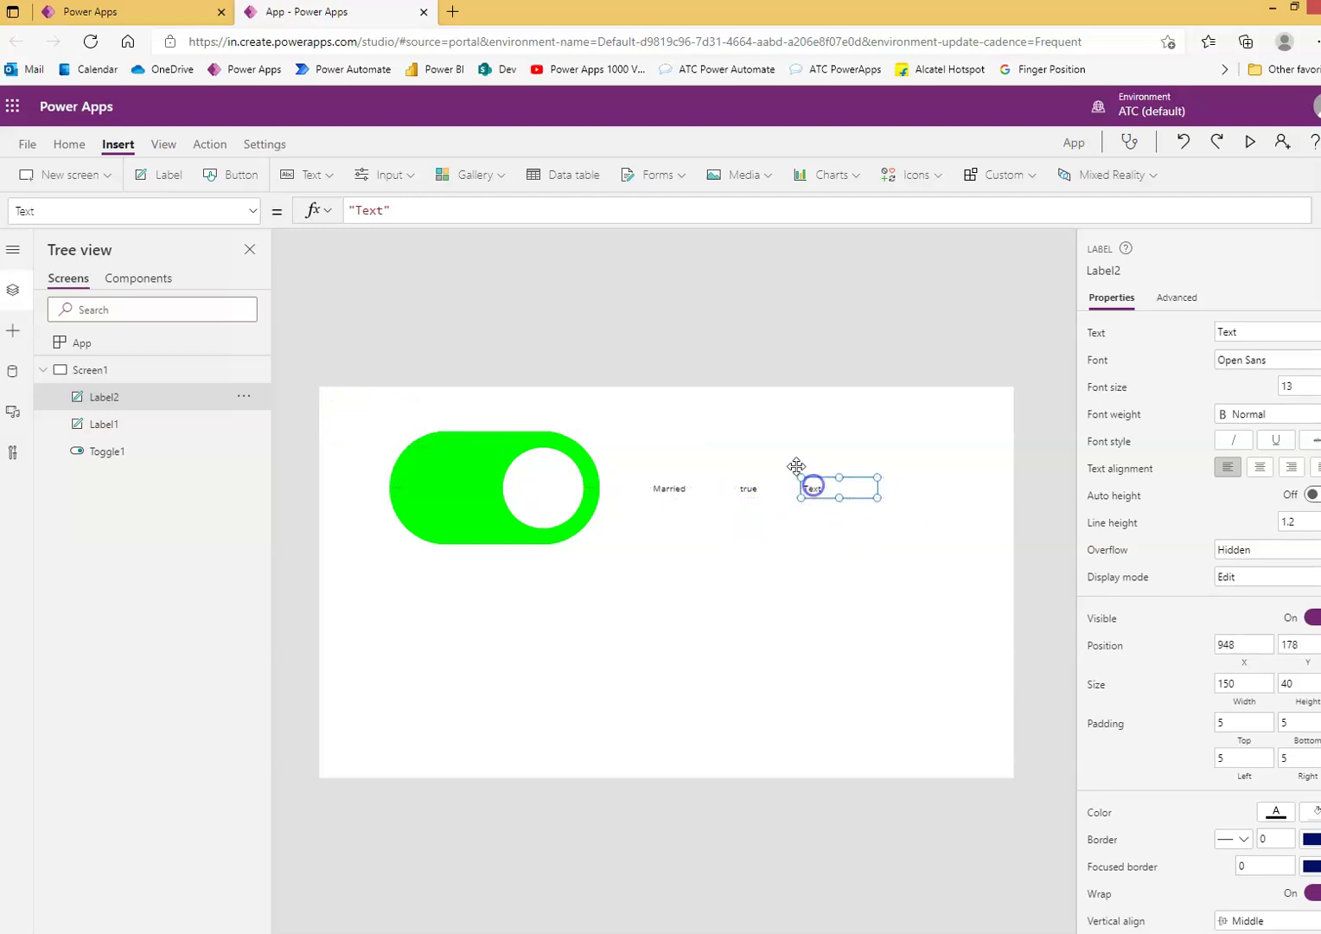
pyautogui.moveTo(351, 210); pyautogui.dragTo(408, 210)
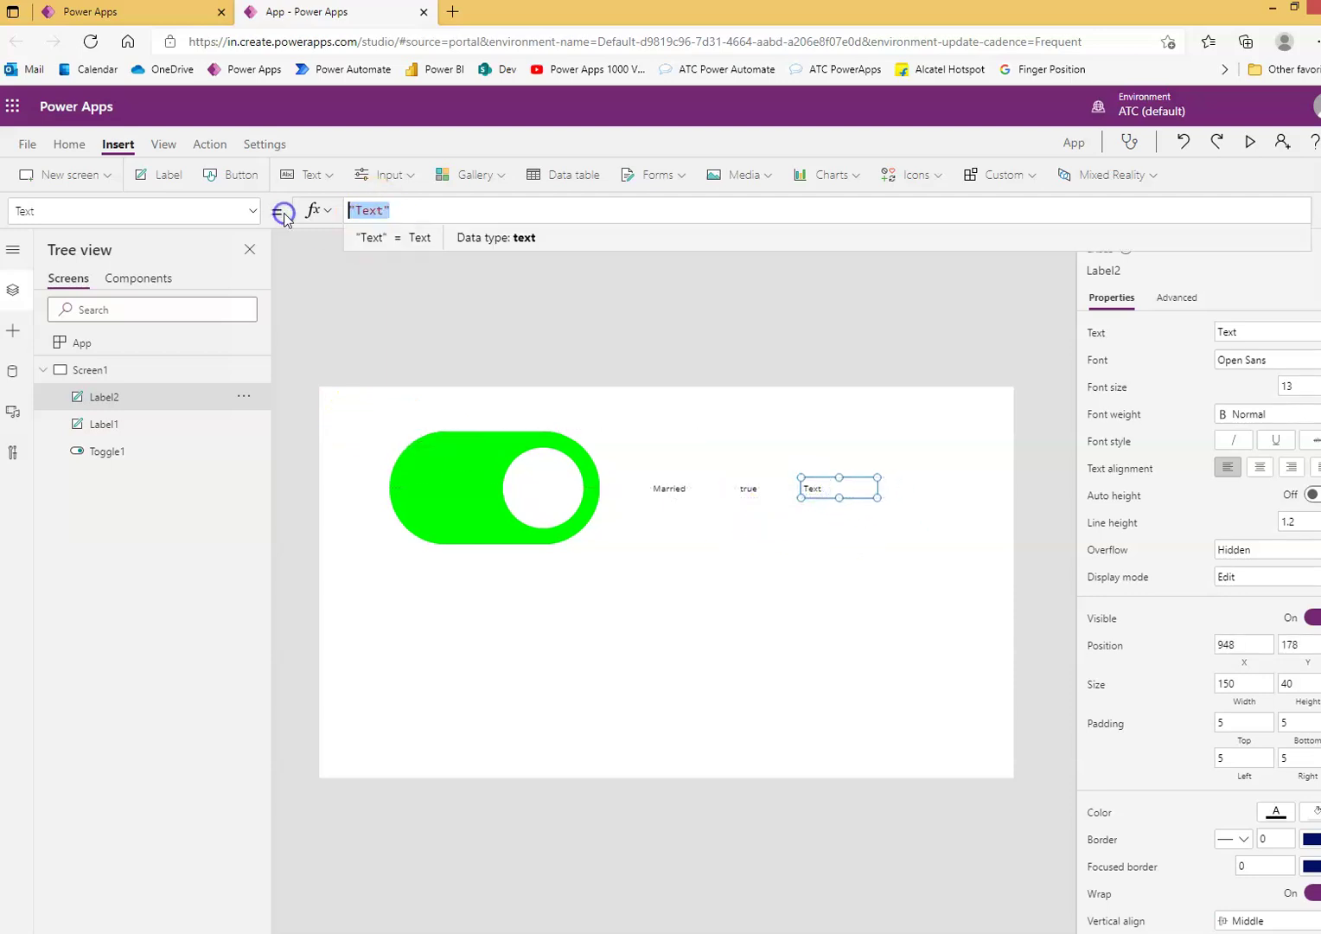
pyautogui.write('Togg')
pyautogui.write('le1.')
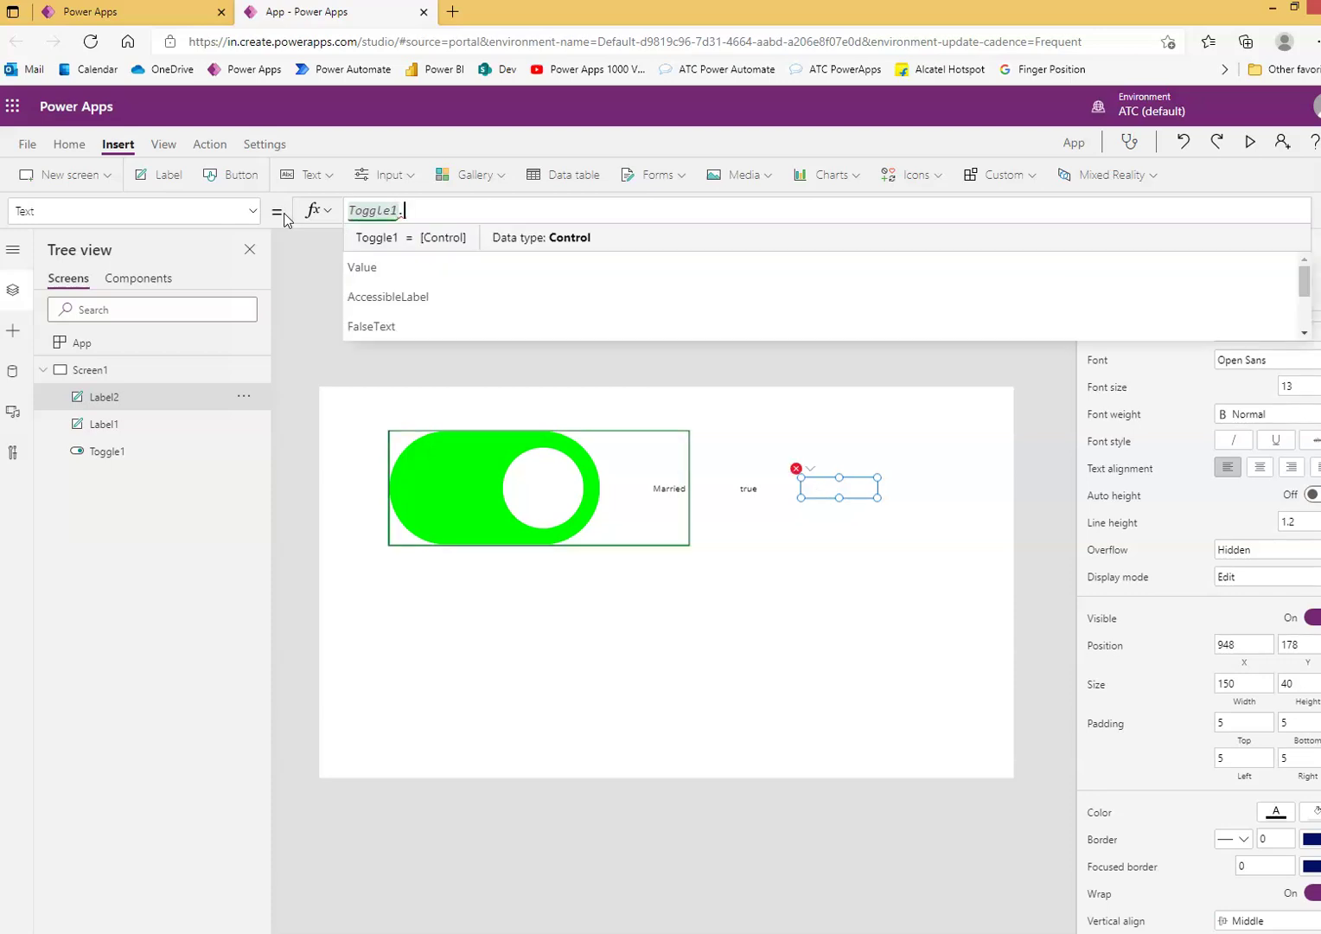
pyautogui.write('Text')
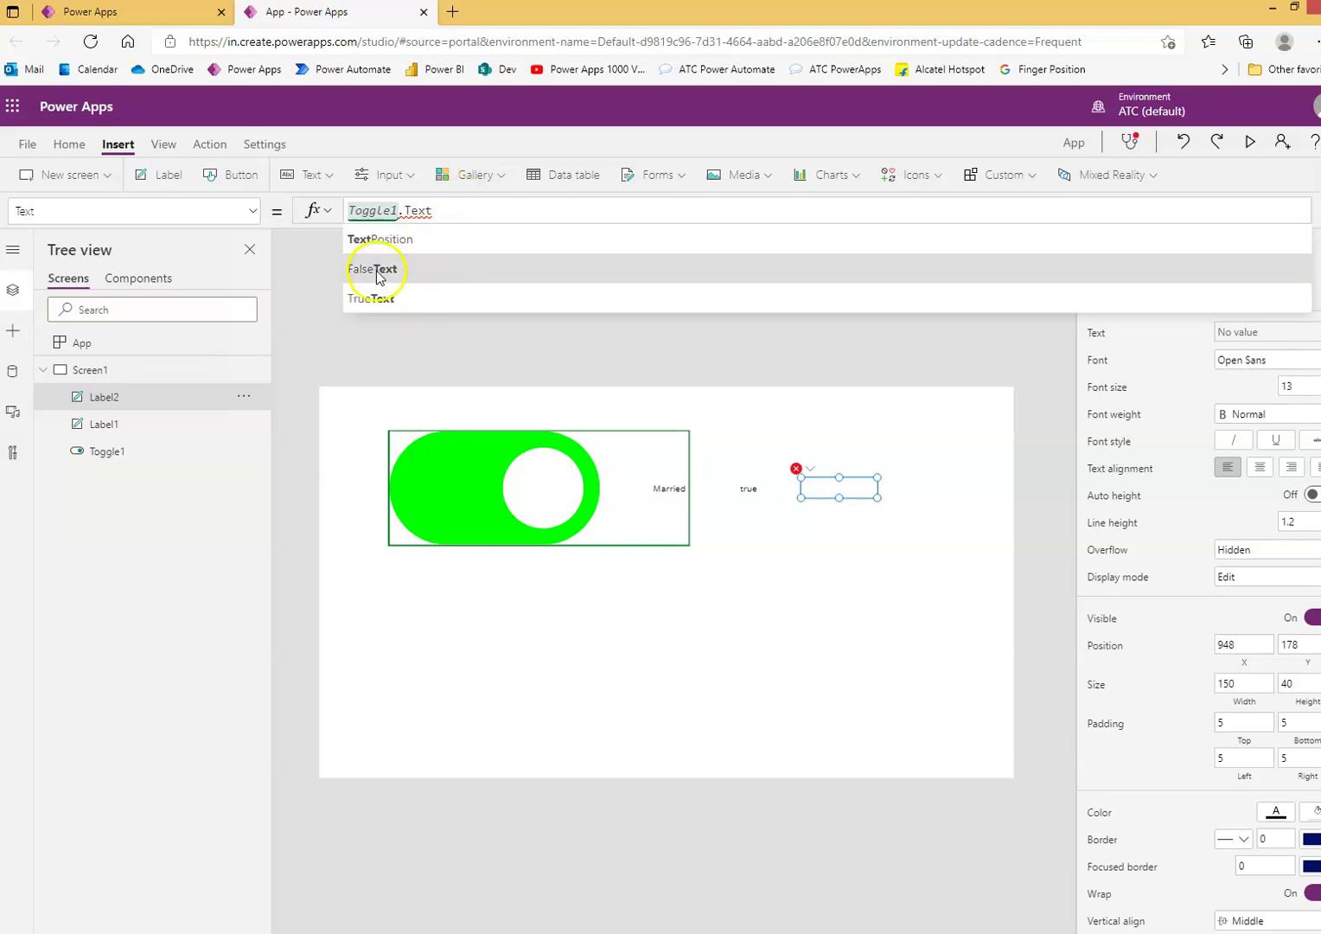
pyautogui.click(380, 299)
pyautogui.click(693, 284)
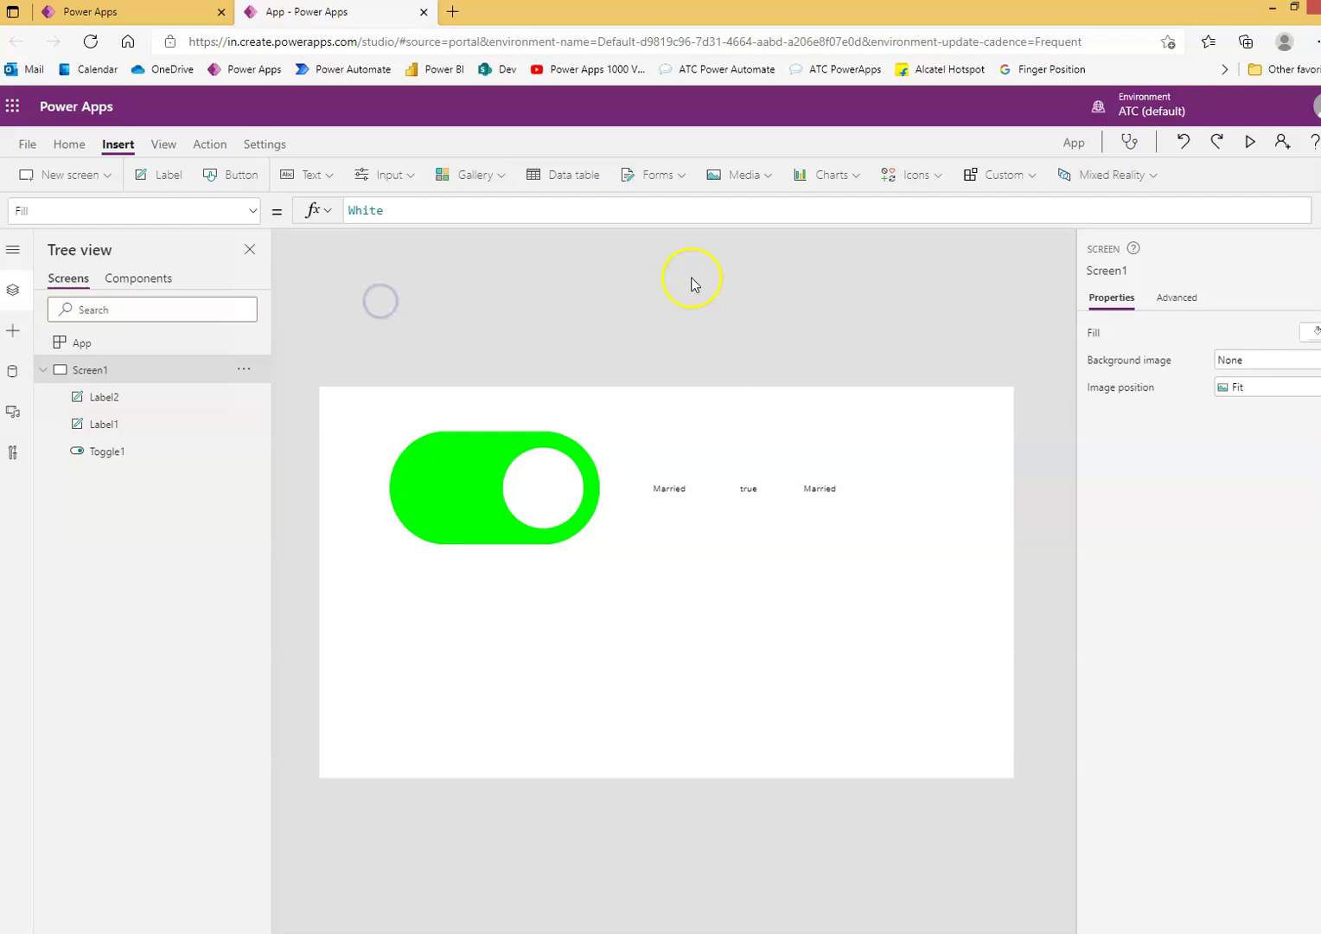
pyautogui.click(831, 490)
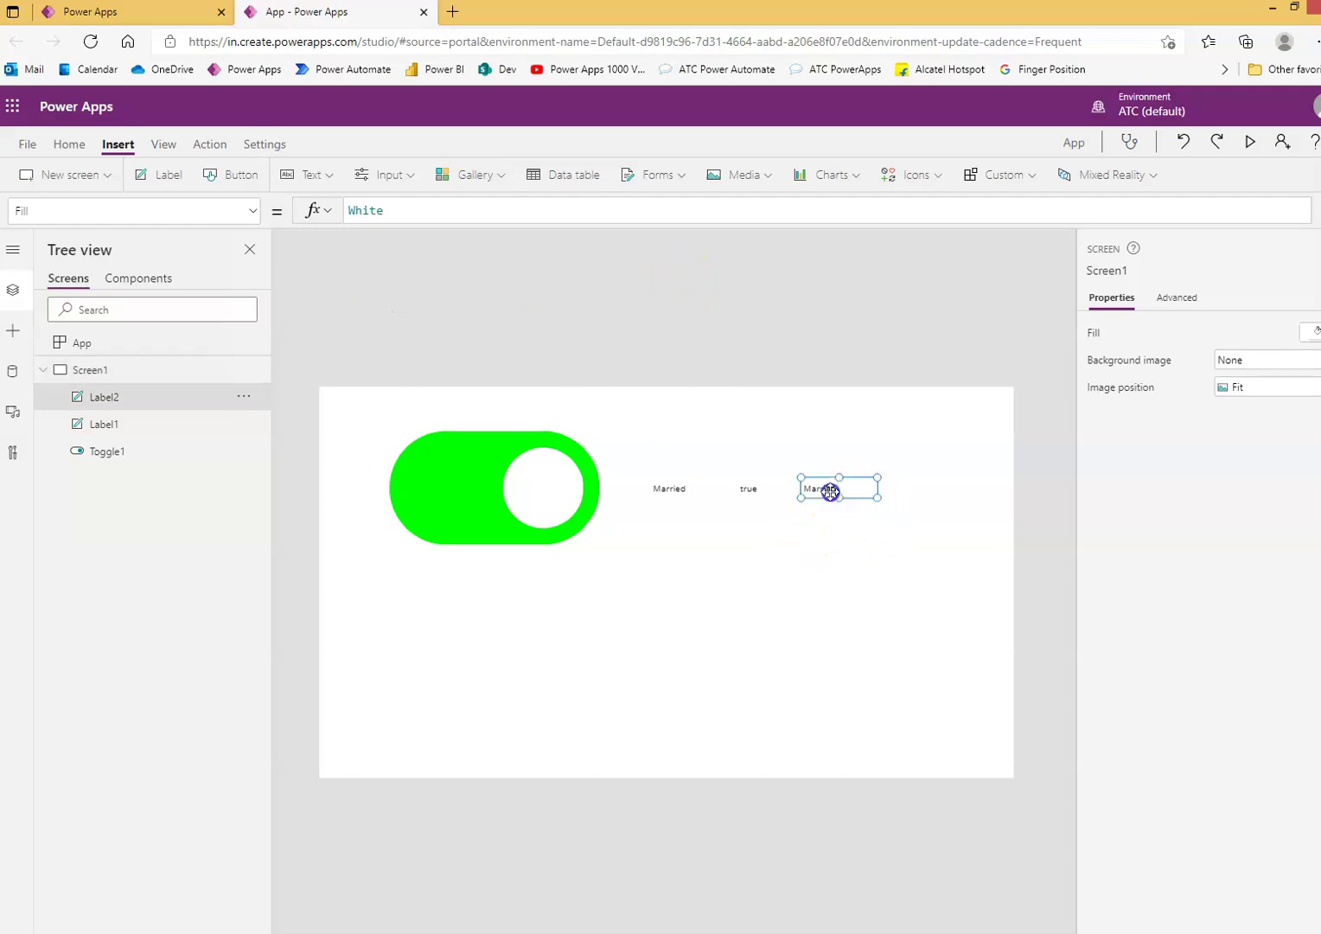
# Preview with the toggle off, showing red, UnMarried and false, while the label stays Married.
pyautogui.click(1251, 142)
pyautogui.click(390, 334)
pyautogui.click(283, 364)
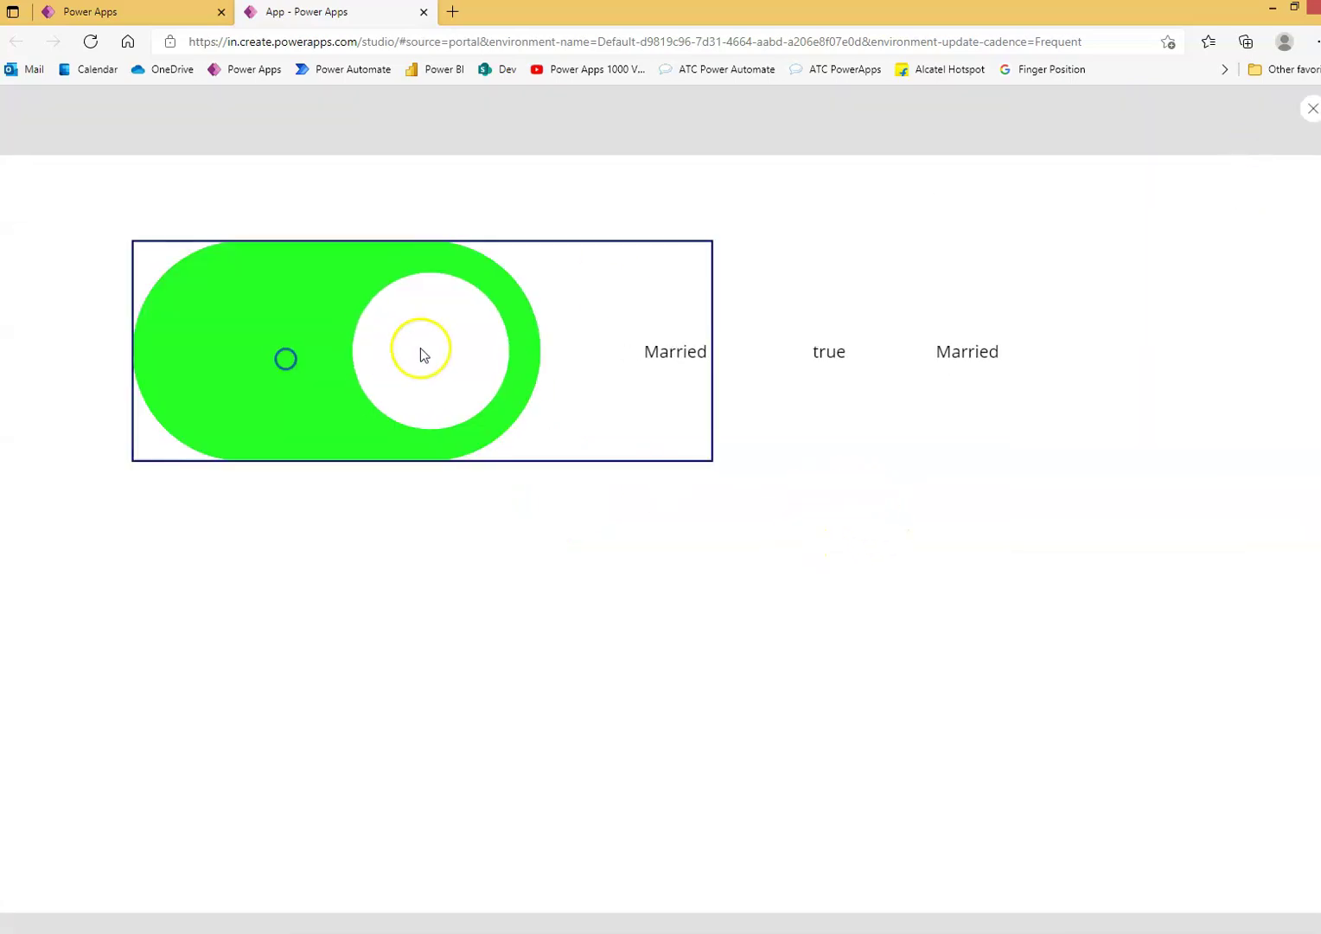
pyautogui.click(422, 355)
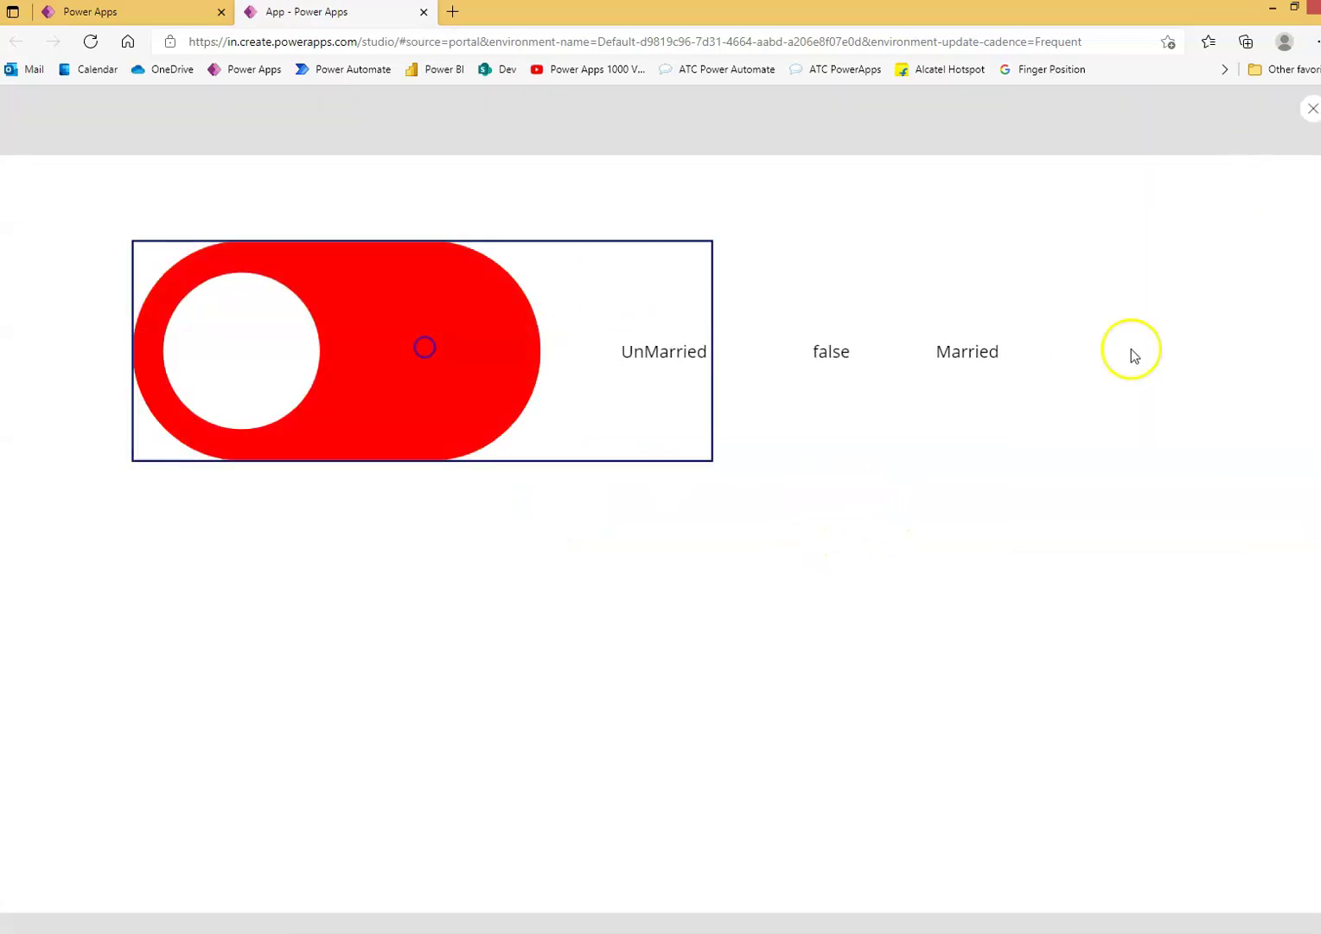
pyautogui.click(1312, 110)
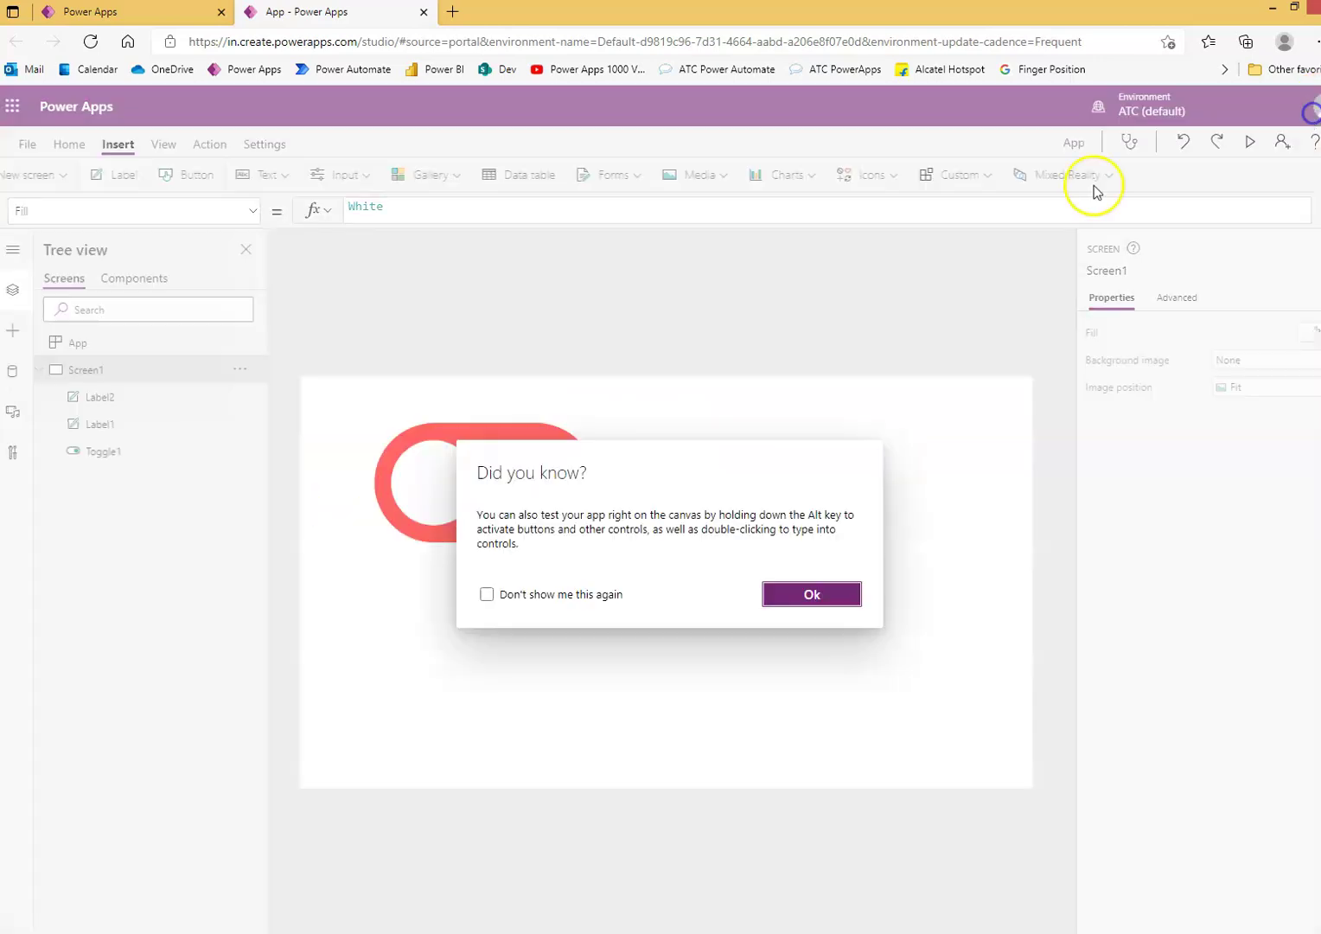
pyautogui.click(811, 593)
# Drag the Married label right to about X 1039, clear of the false label.
pyautogui.click(820, 488)
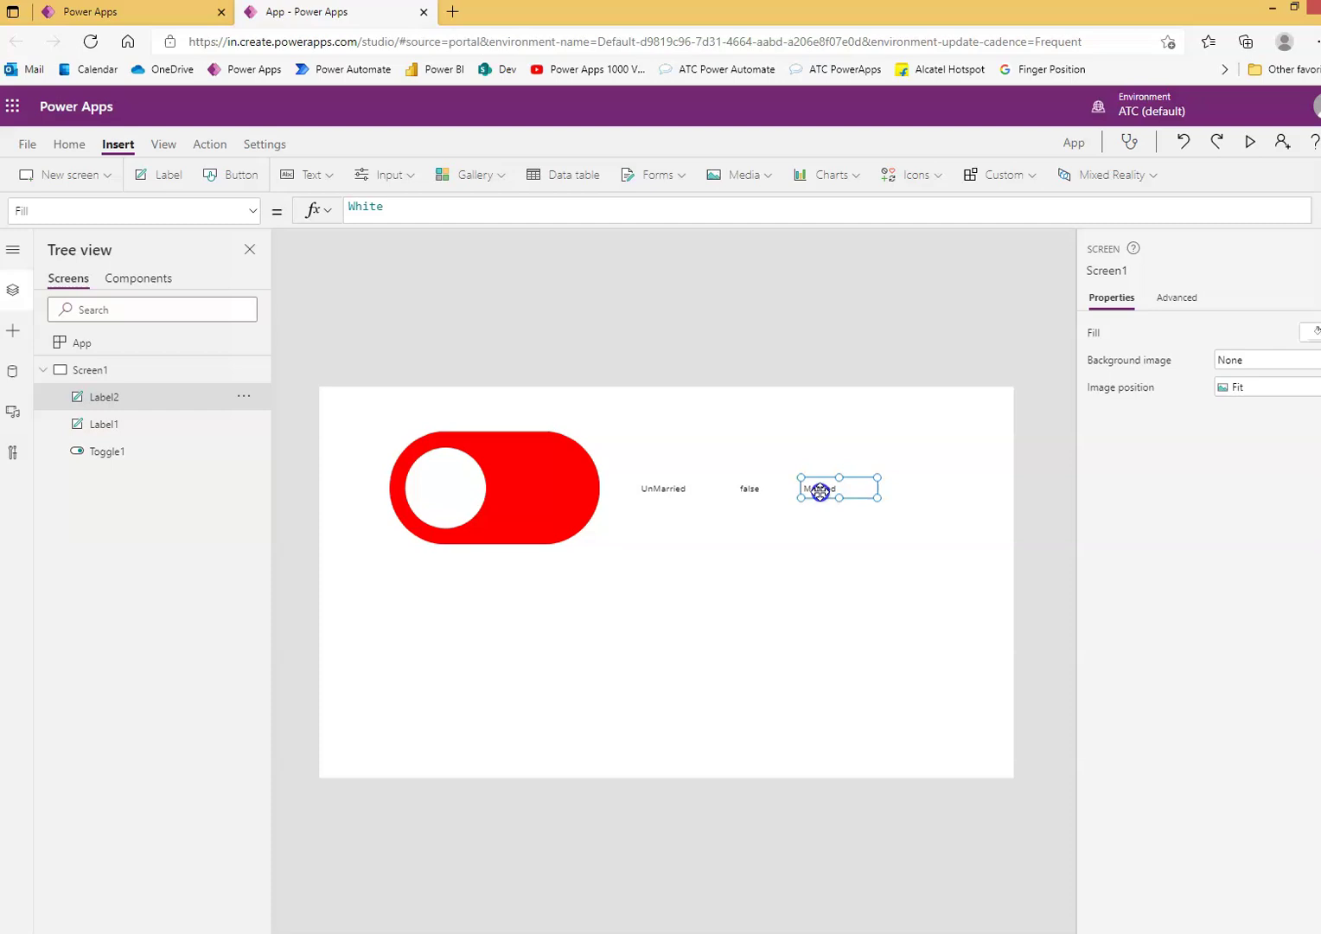
pyautogui.click(747, 489)
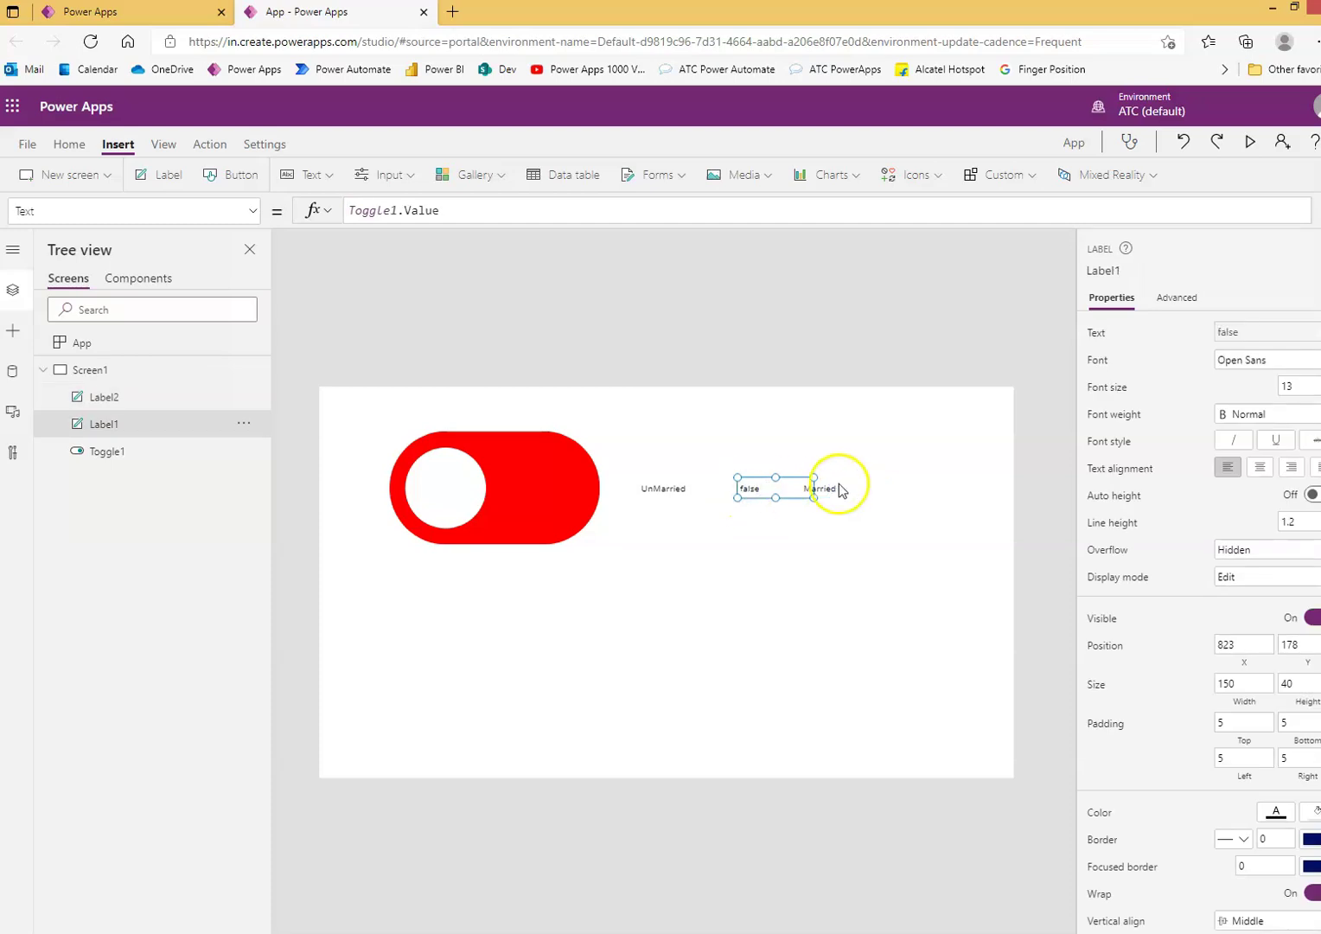
pyautogui.moveTo(819, 488); pyautogui.dragTo(886, 487)
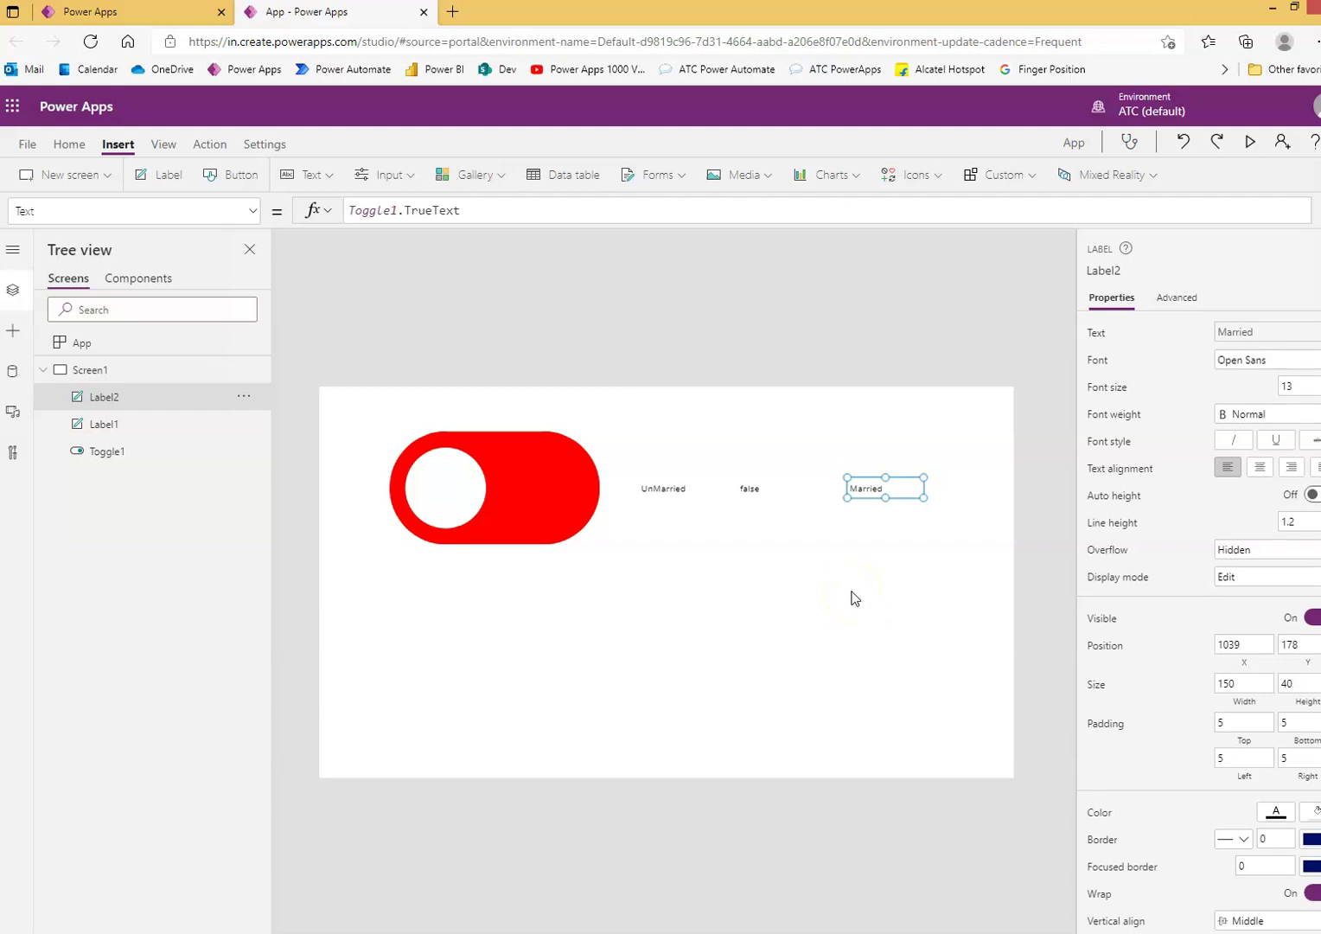
pyautogui.click(81, 888)
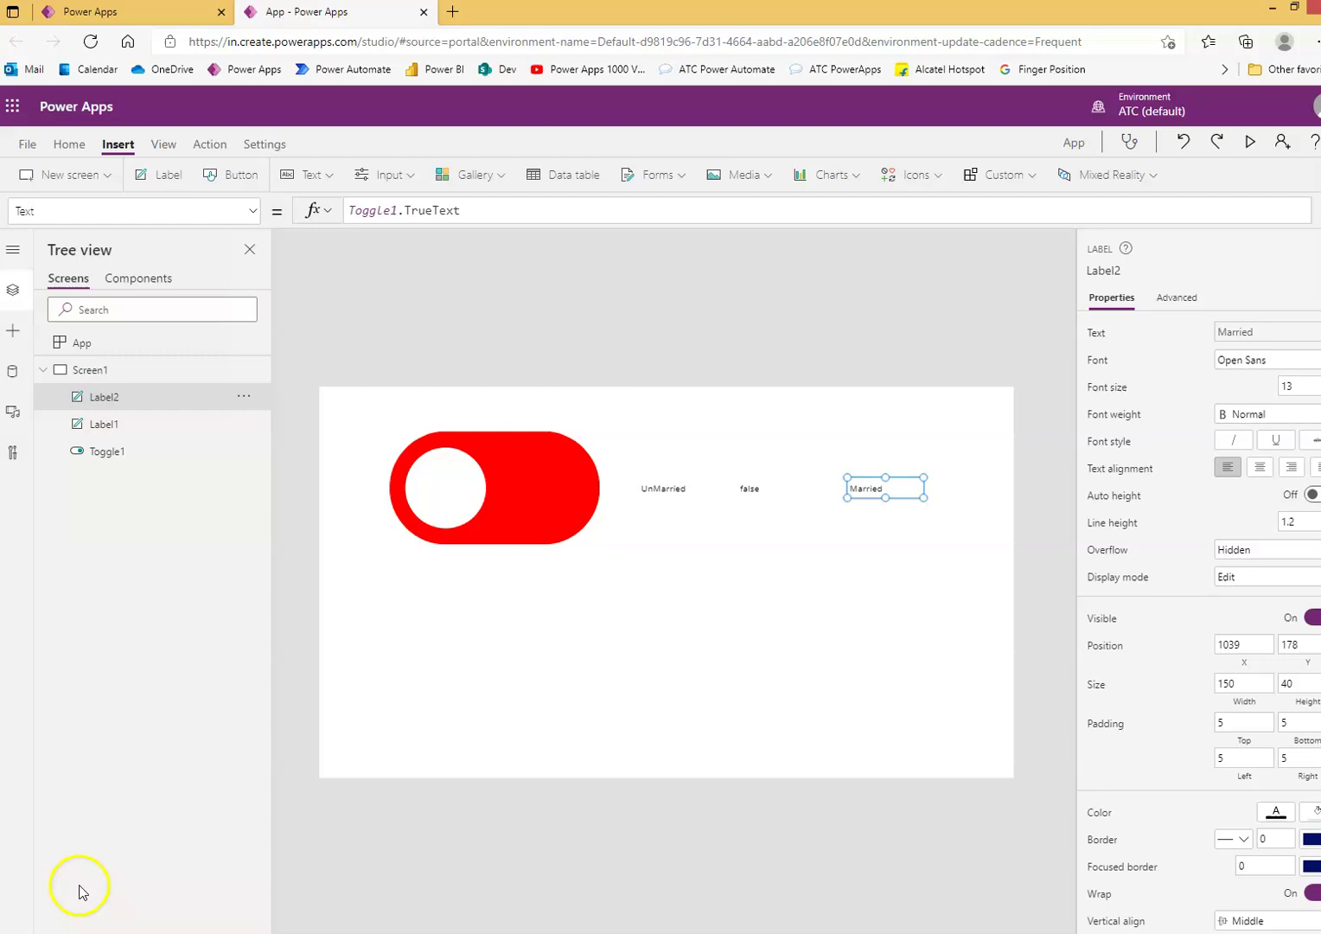